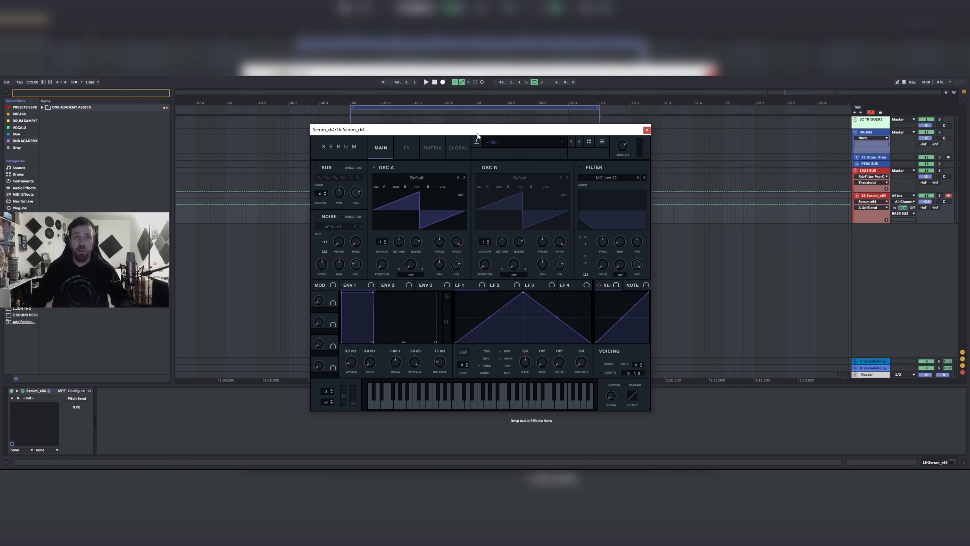
Step: Load the Analog wavetable BS2 - Subby Saw into oscillator A
left_click_drag(476, 134, 474, 135)
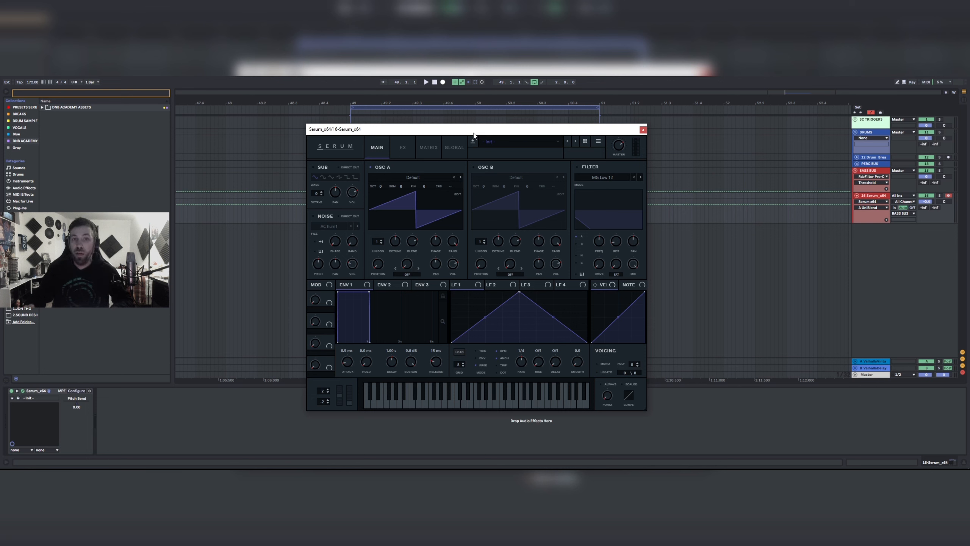
left_click(404, 180)
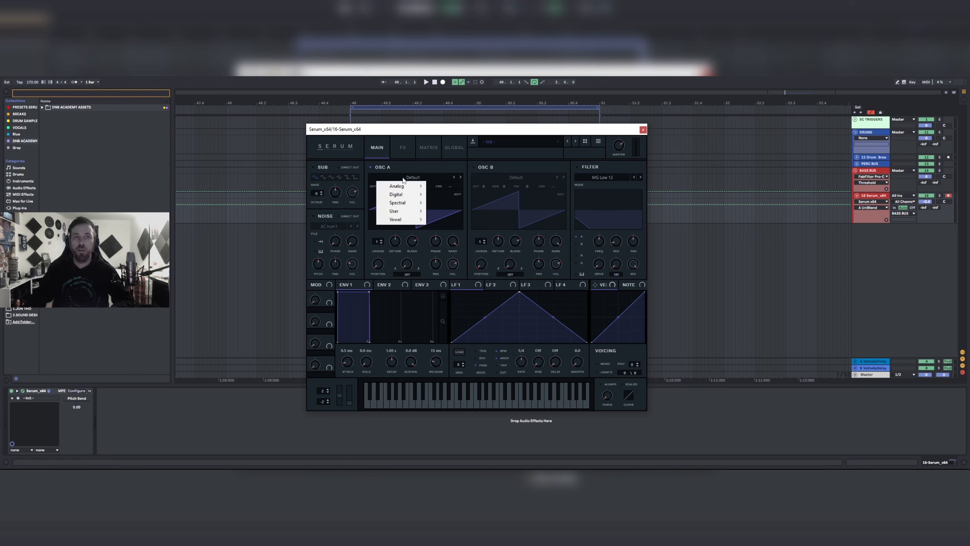
mouse_move(406, 185)
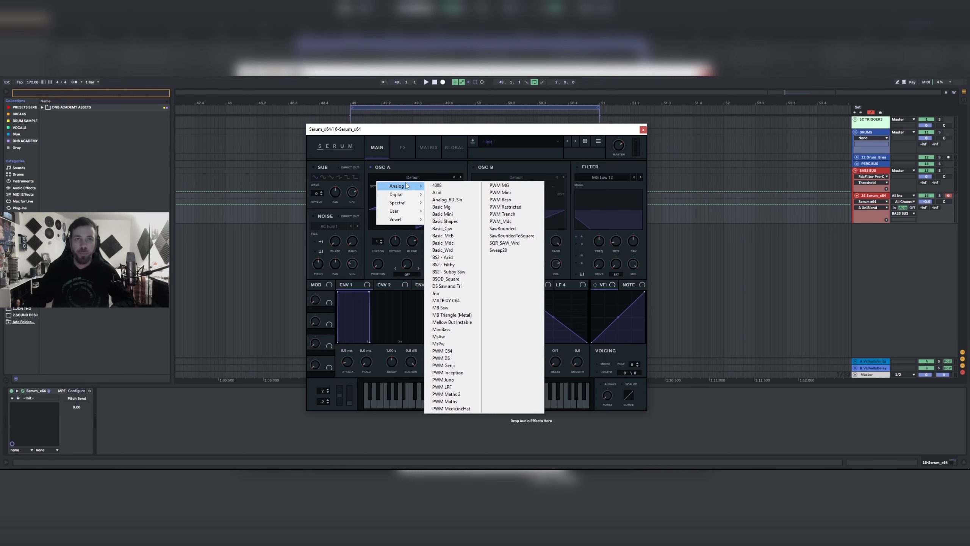
left_click(466, 272)
Step: Audition different wavetable positions on oscillator A and raise its octave to +1
mouse_move(378, 263)
left_mouse_down()
mouse_move(383, 198)
mouse_move(375, 267)
left_mouse_up()
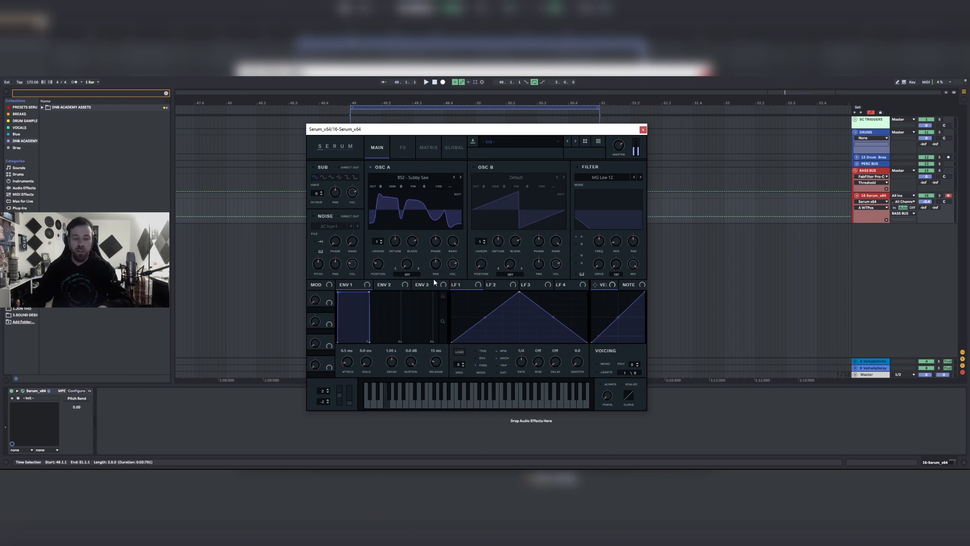
mouse_move(376, 256)
left_click_drag(376, 256, 378, 222)
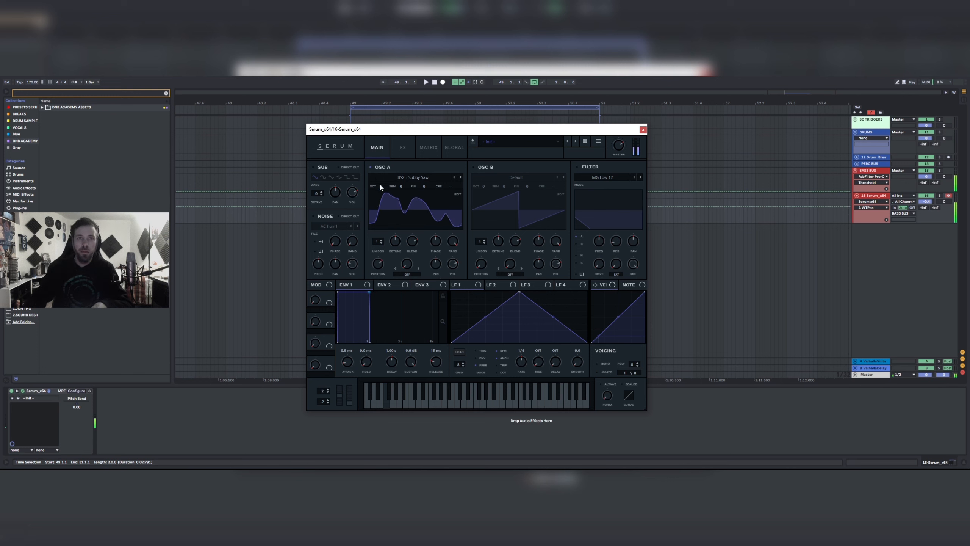
left_click_drag(380, 185, 380, 179)
mouse_move(379, 263)
left_mouse_down()
mouse_move(382, 308)
mouse_move(385, 273)
left_mouse_up()
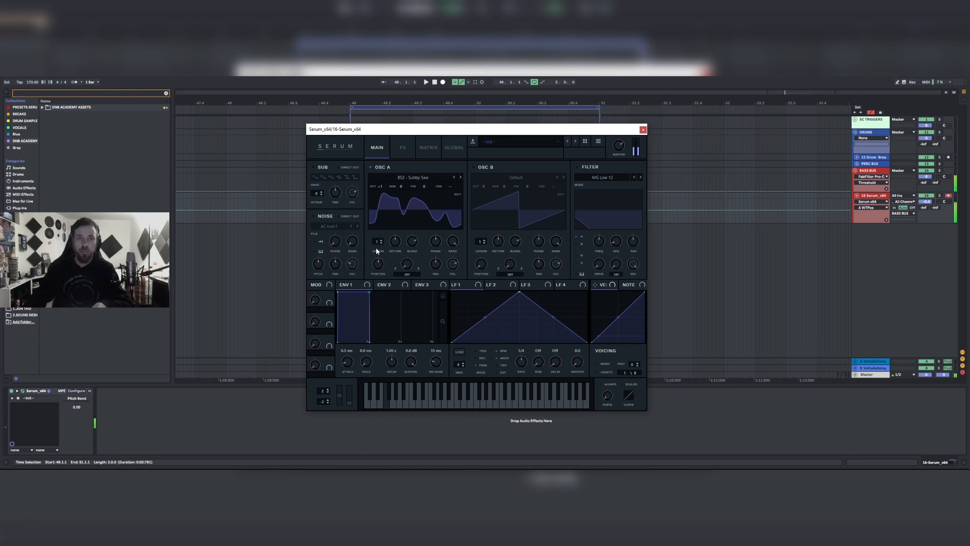
Step: Increase the number of unison voices on oscillator A and lower its unison detune
scroll(380, 240, "up", 6)
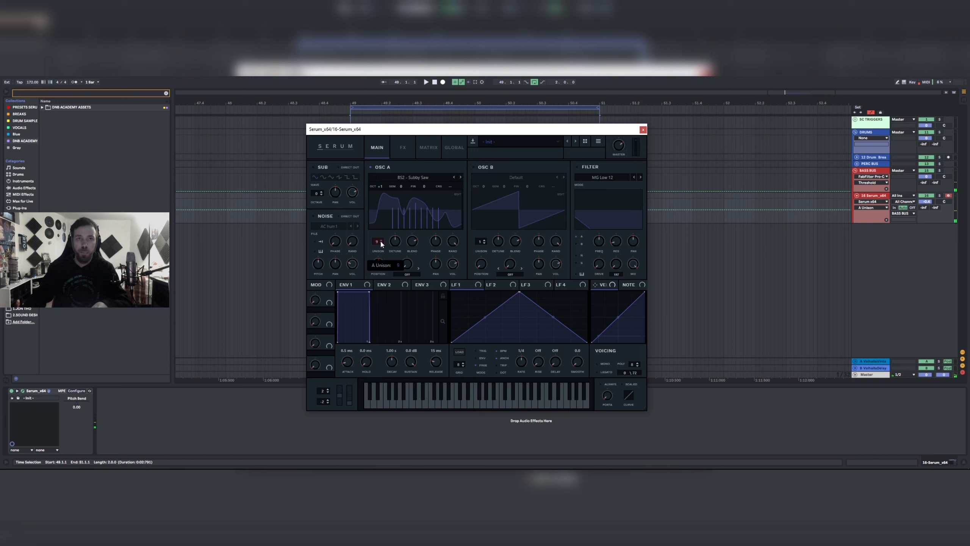
scroll(381, 242, "up", 1)
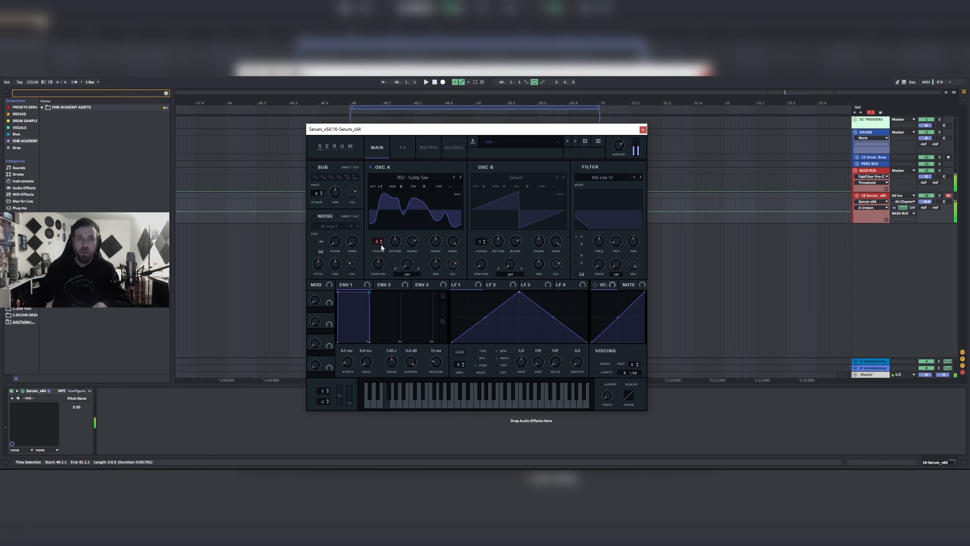
left_click_drag(395, 241, 392, 290)
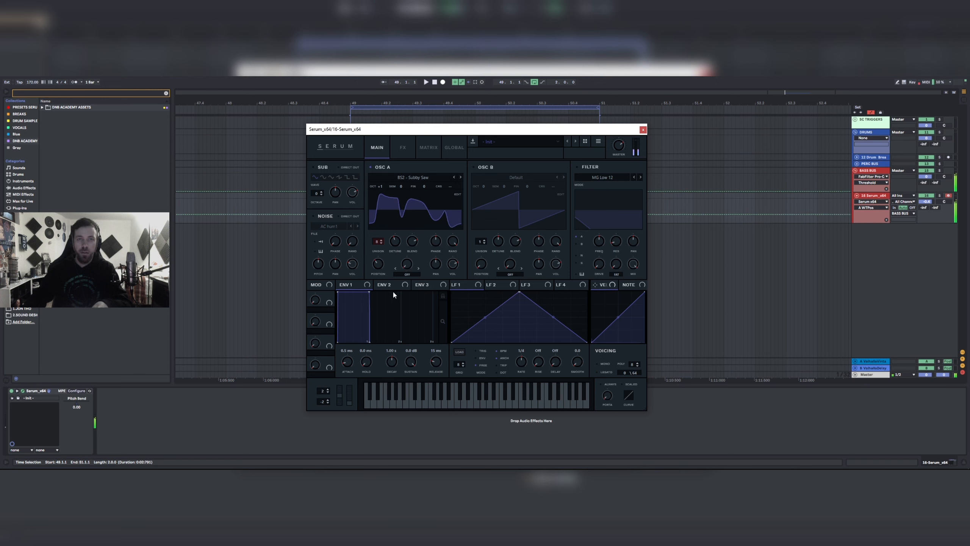
Step: Reshape LFO 1 into a curve with an early peak, a low valley in the middle and a second peak near the end
left_click_drag(522, 292, 464, 274)
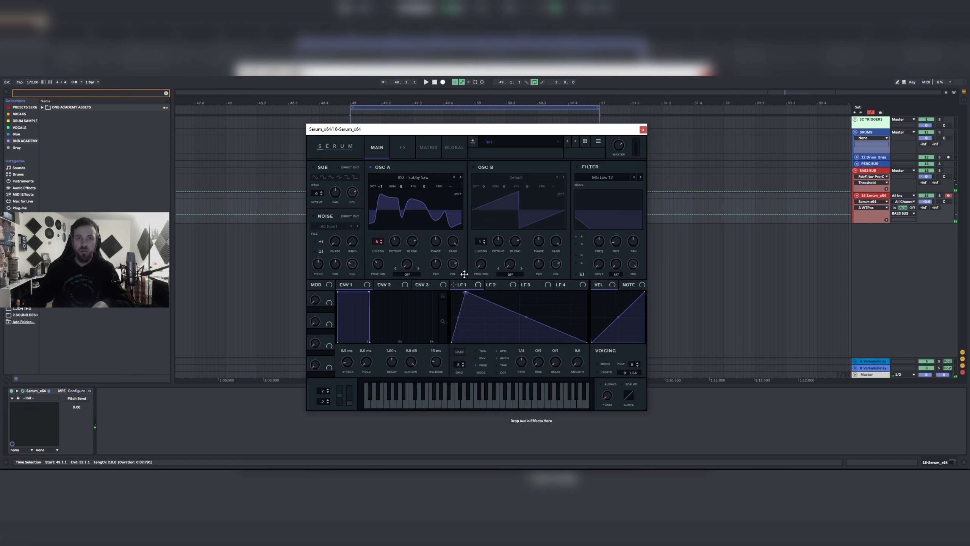
double_click(487, 304)
left_click_drag(487, 304, 568, 292)
double_click(512, 329)
double_click(540, 337)
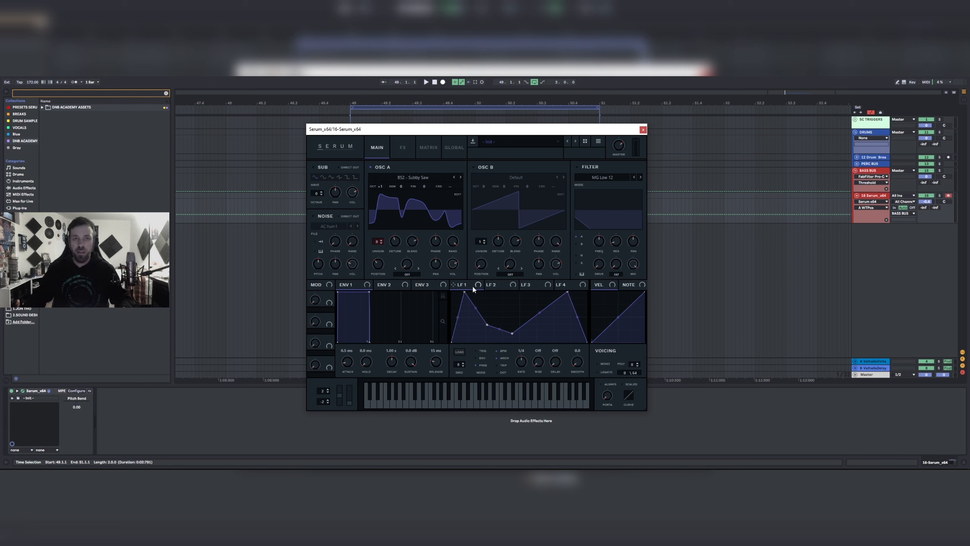
Step: Assign LFO 1 to oscillator A's volume and play notes to audition the modulation
left_click_drag(454, 265, 453, 265)
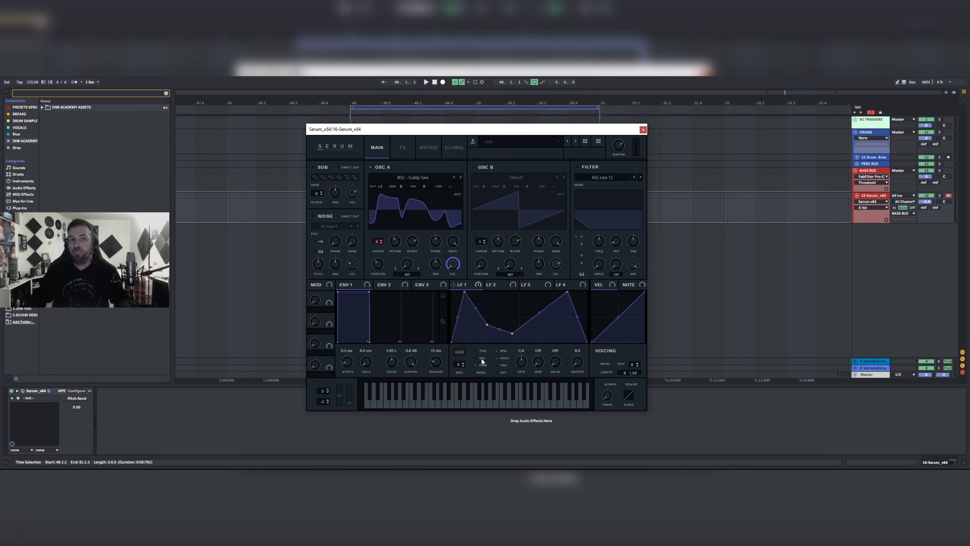
type("fffffffff")
left_click(524, 372)
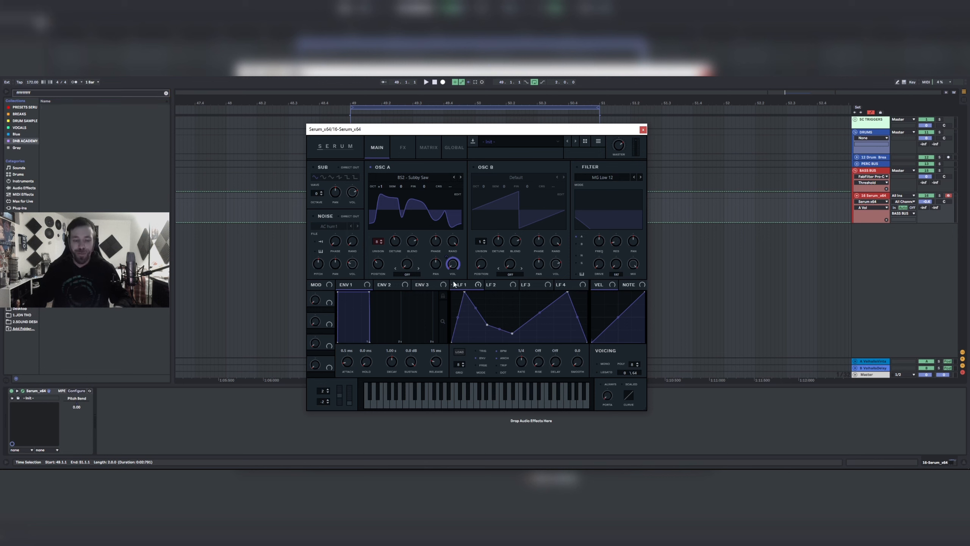
key("f")
key("f")
key("f")
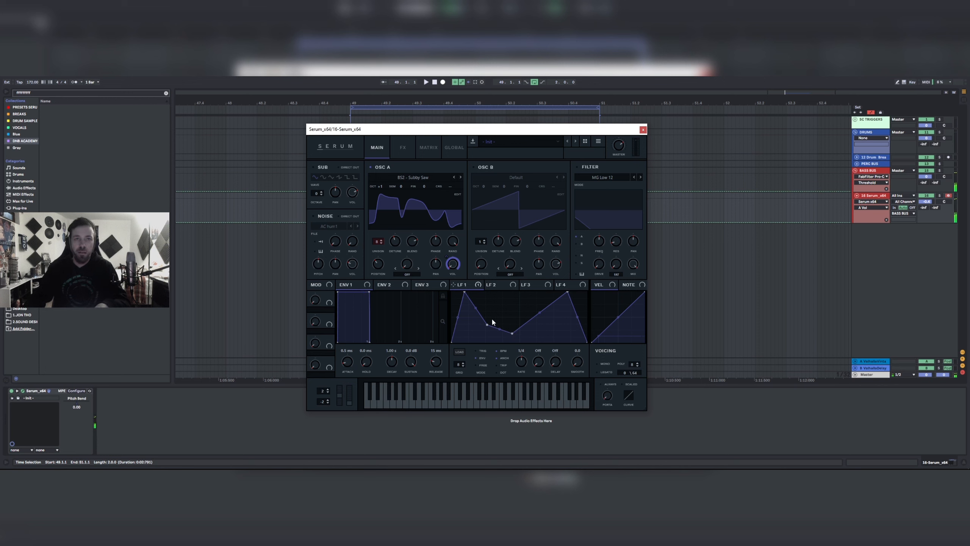
key("f")
Step: Assign LFO 1 to oscillator A's wavetable position and raise the position while playing notes
left_click_drag(454, 285, 377, 271)
key("f")
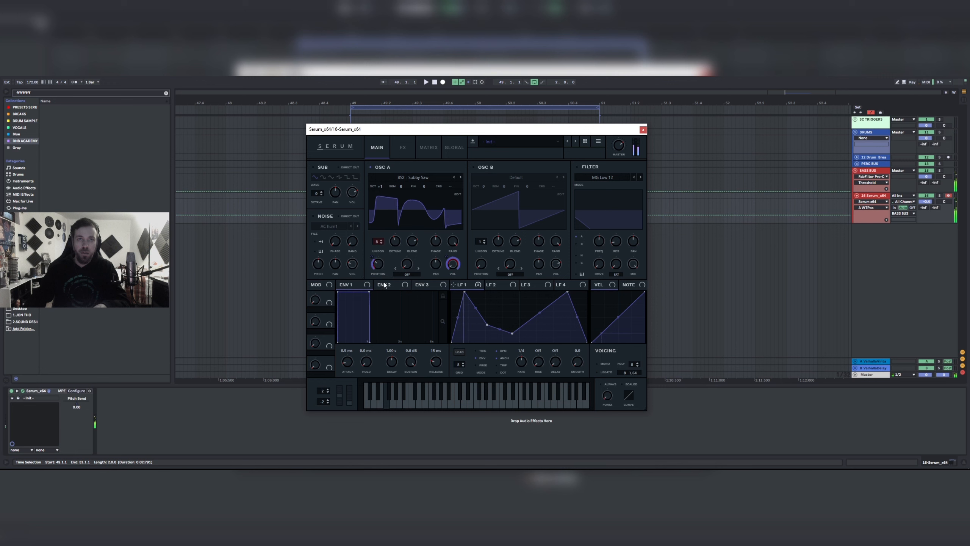
left_click_drag(377, 263, 381, 247)
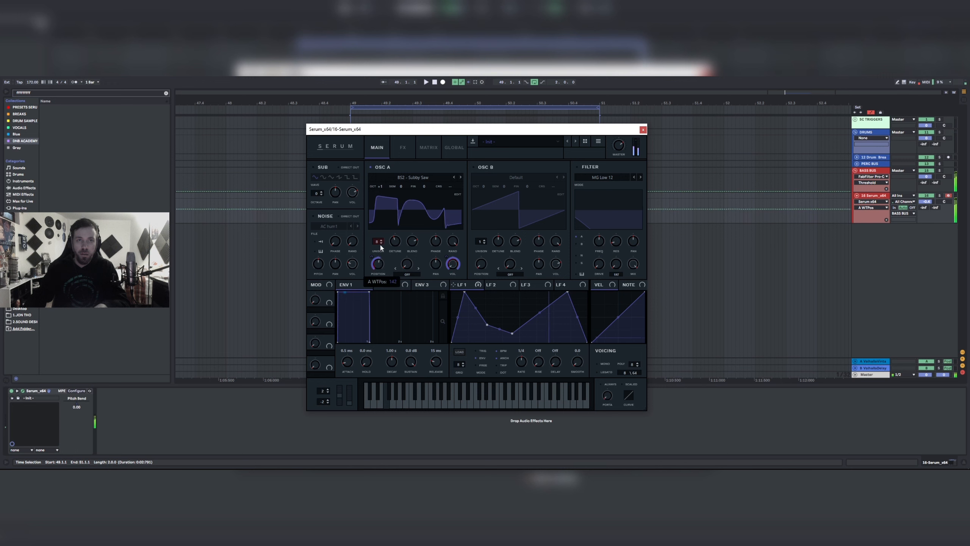
key("f")
Step: Modulate oscillator A's unison detune with LFO 1 and set the upward pitch-bend range to 24
left_click_drag(462, 286, 392, 229)
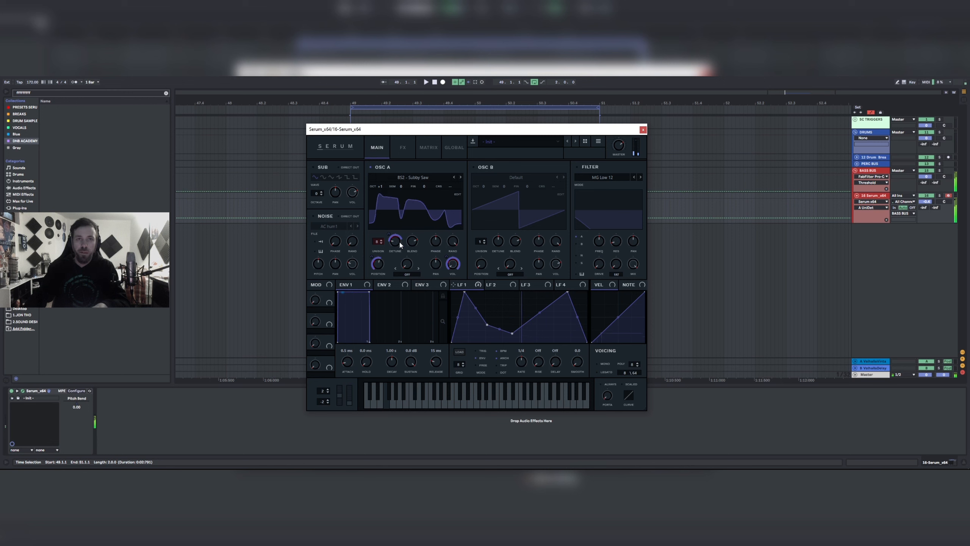
left_click_drag(322, 390, 335, 361)
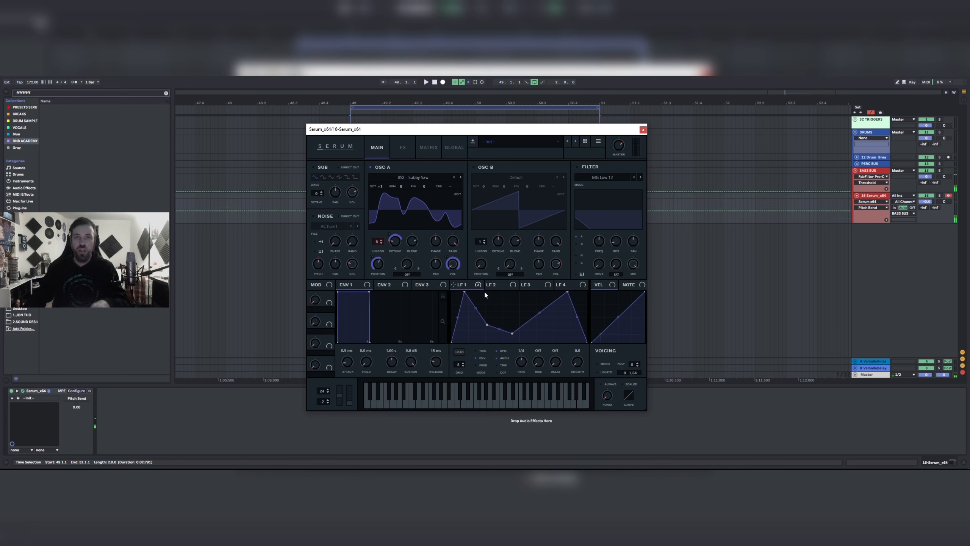
Step: Switch oscillator A's wavetable to MB Triangle (Metal) and adjust its wavetable position
left_click(460, 177)
left_click(460, 177)
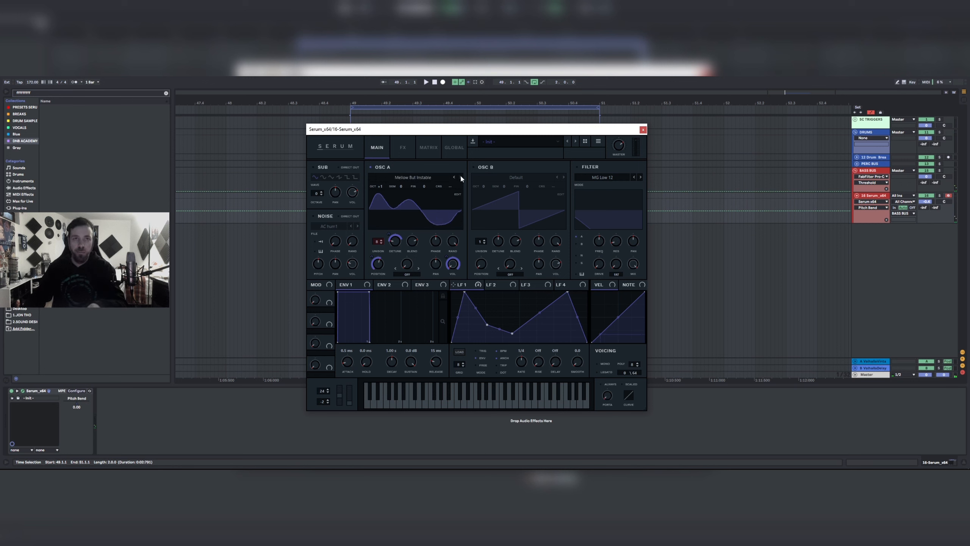
left_click(454, 177)
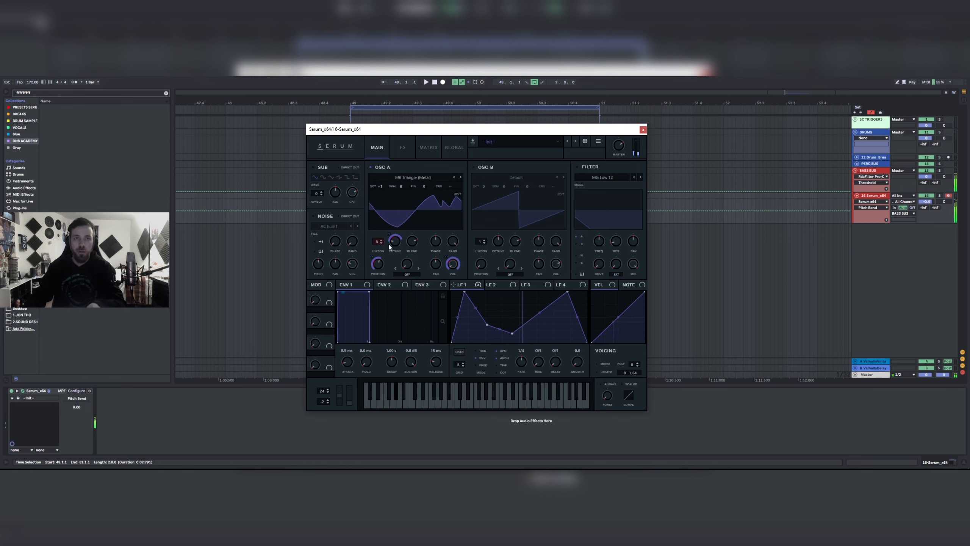
left_click_drag(382, 259, 381, 273)
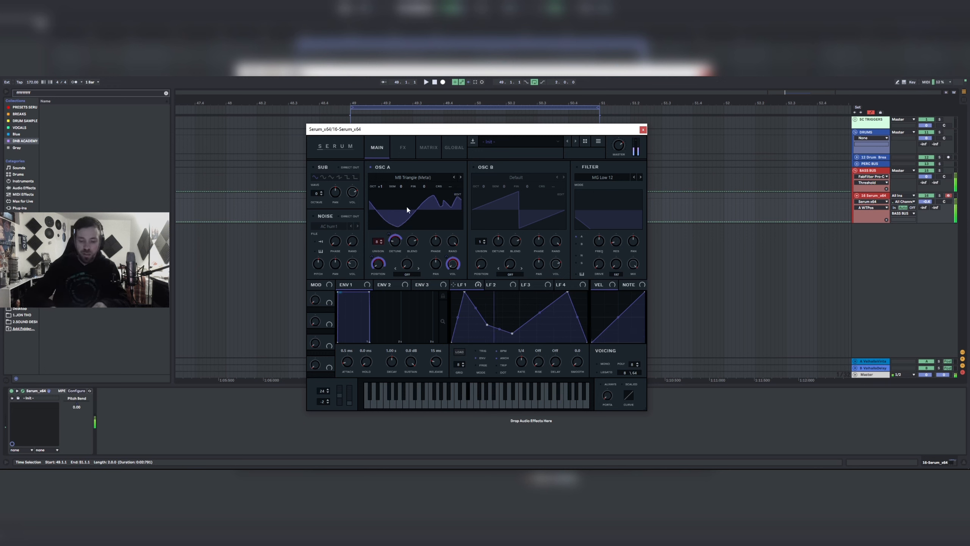
Step: Apply FM (From B) warp to oscillator A and raise its amount, with oscillator B enabled and its volume turned down
left_click(407, 274)
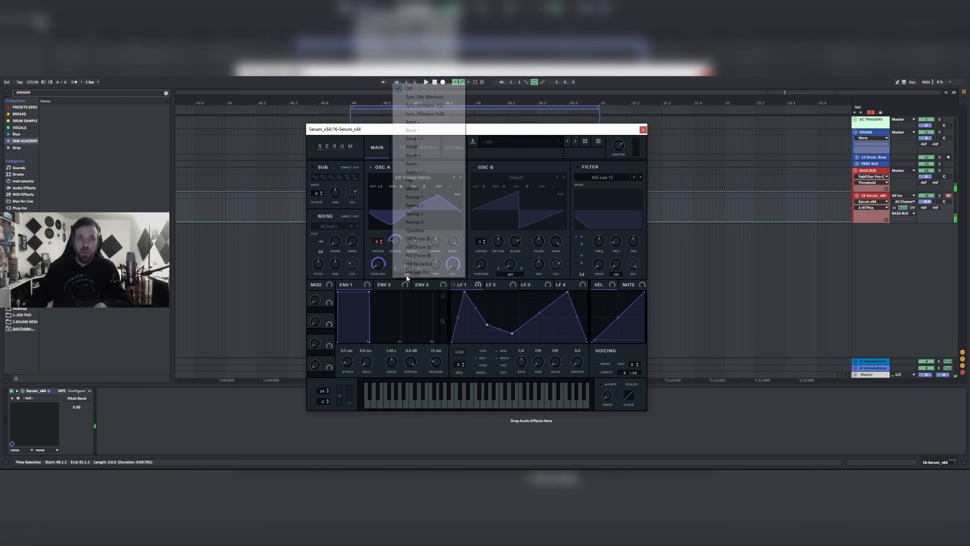
left_click(420, 239)
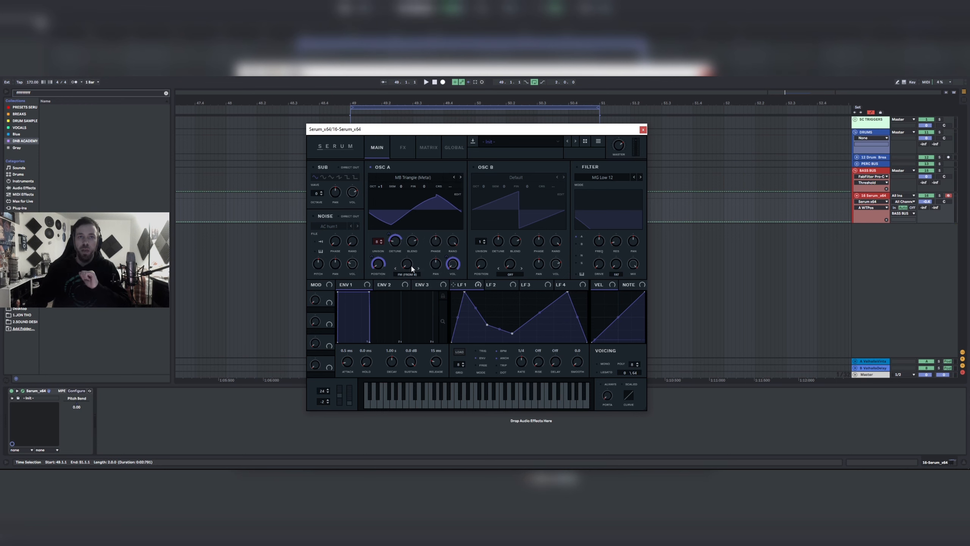
left_click(474, 167)
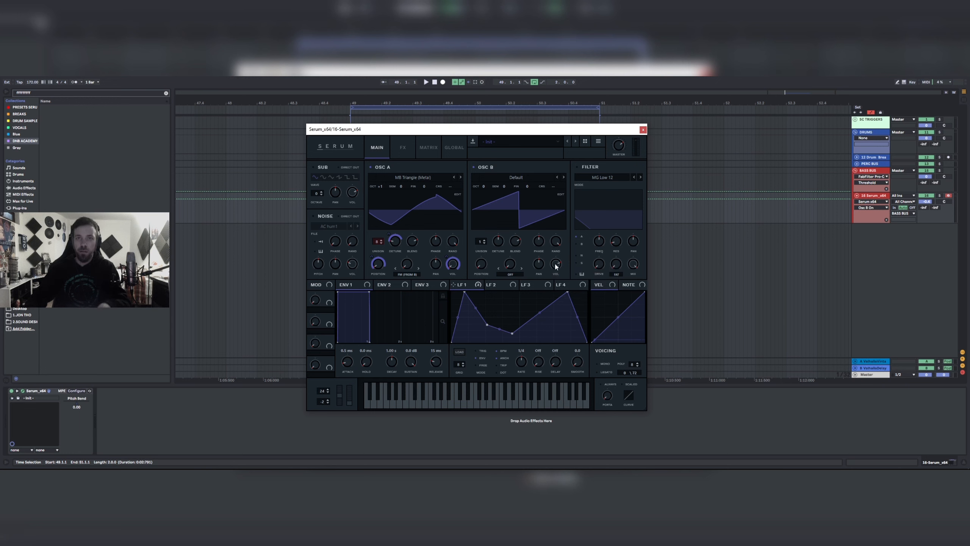
left_click_drag(556, 265, 568, 388)
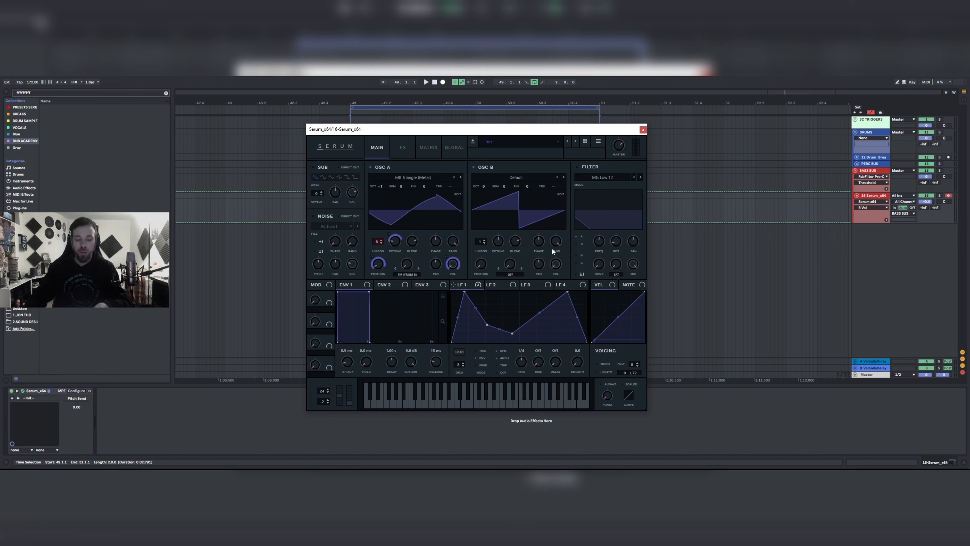
left_click_drag(413, 269, 405, 219)
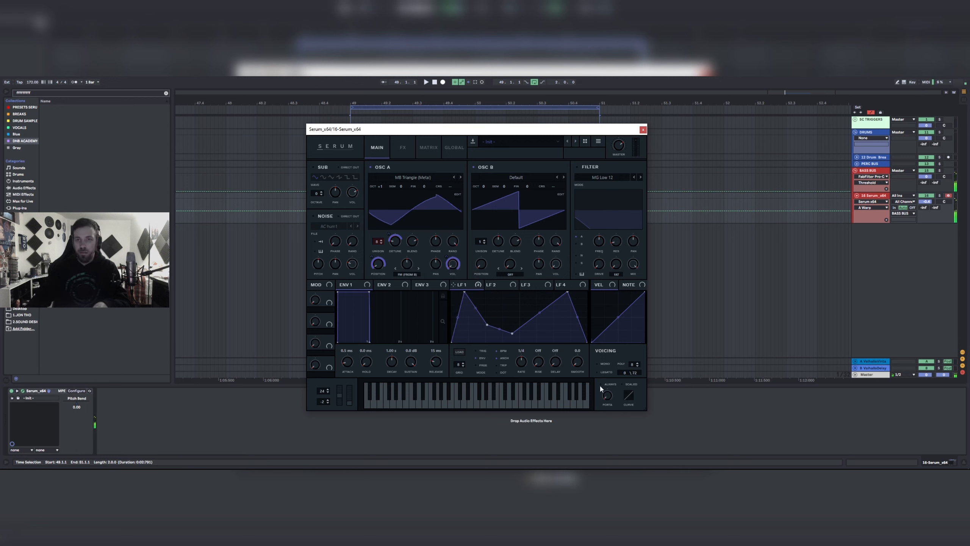
Step: Set portamento to Always and increase the portamento time
left_click_drag(607, 398, 609, 367)
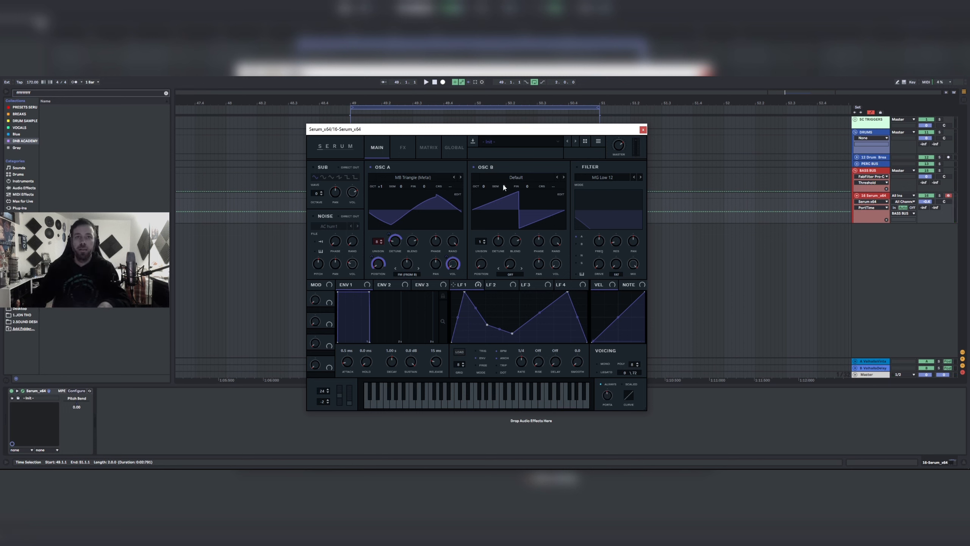
Step: Set oscillator B's unison to 3 voices and reduce its unison detune
left_click(485, 240)
left_click(485, 240)
left_click_drag(498, 241, 497, 279)
Step: Set oscillator B's warp mode to Flip and adjust the warp amount
left_click(505, 273)
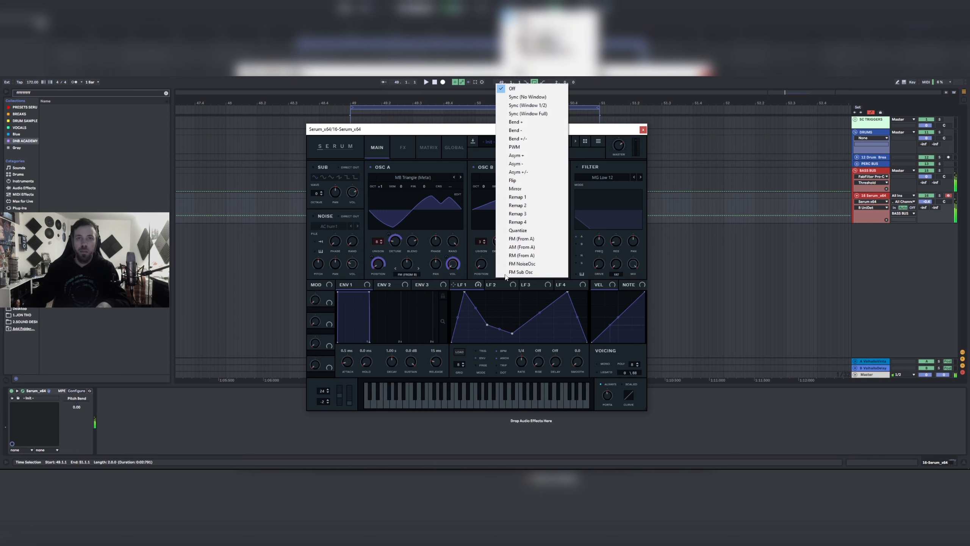
left_click(526, 181)
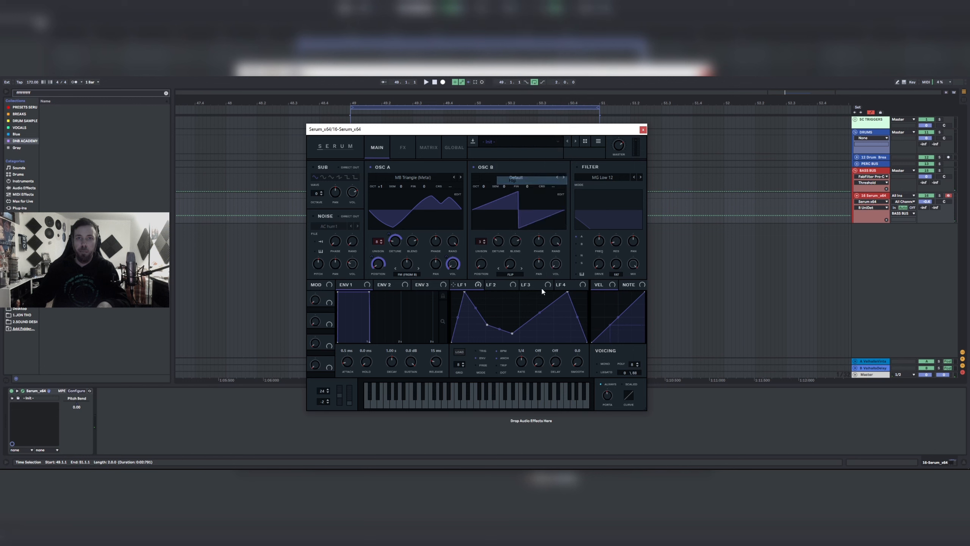
mouse_move(510, 264)
left_mouse_down()
mouse_move(510, 218)
mouse_move(520, 264)
left_mouse_up()
left_click(512, 273)
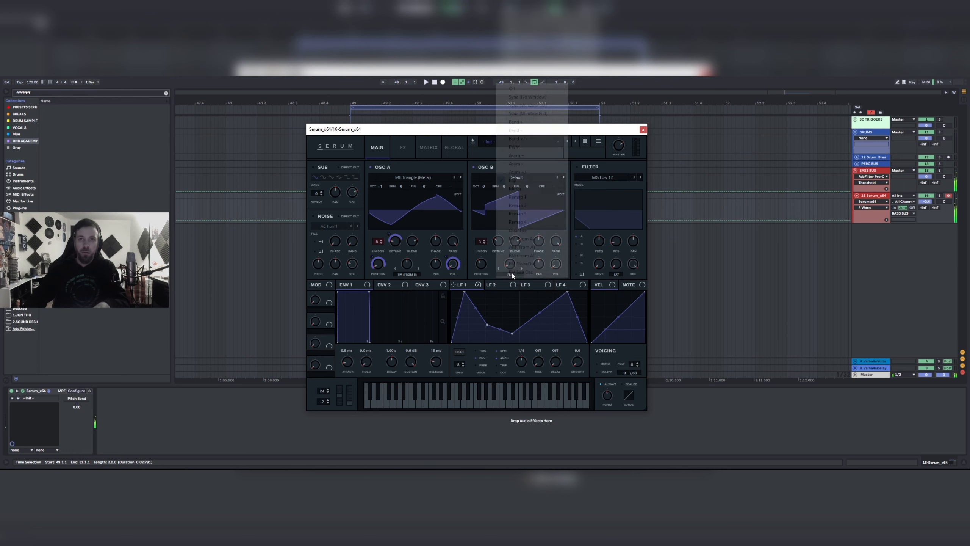
left_click(475, 252)
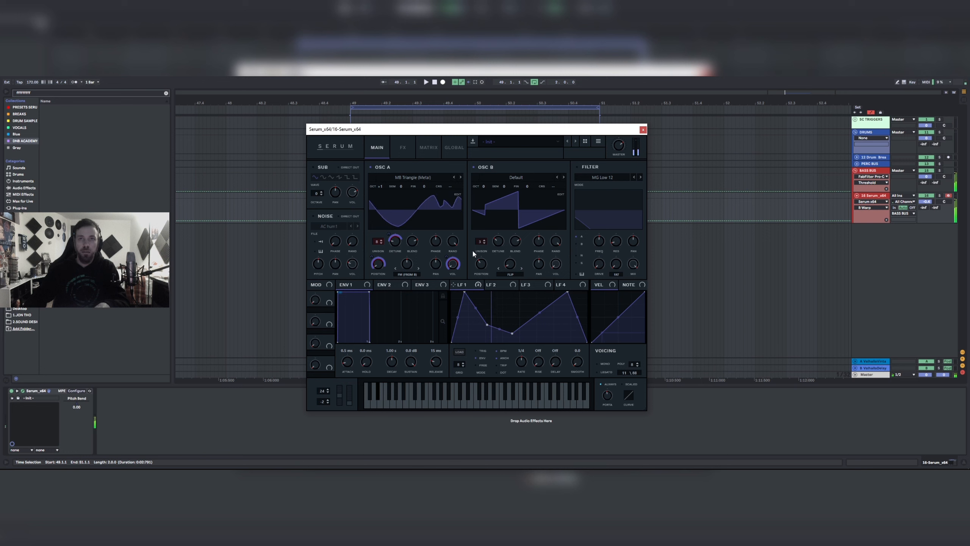
Step: Set LFO 1's rate to one bar and use it to modulate the cutoff of the enabled MG Low 12 filter
left_click_drag(522, 363, 521, 373)
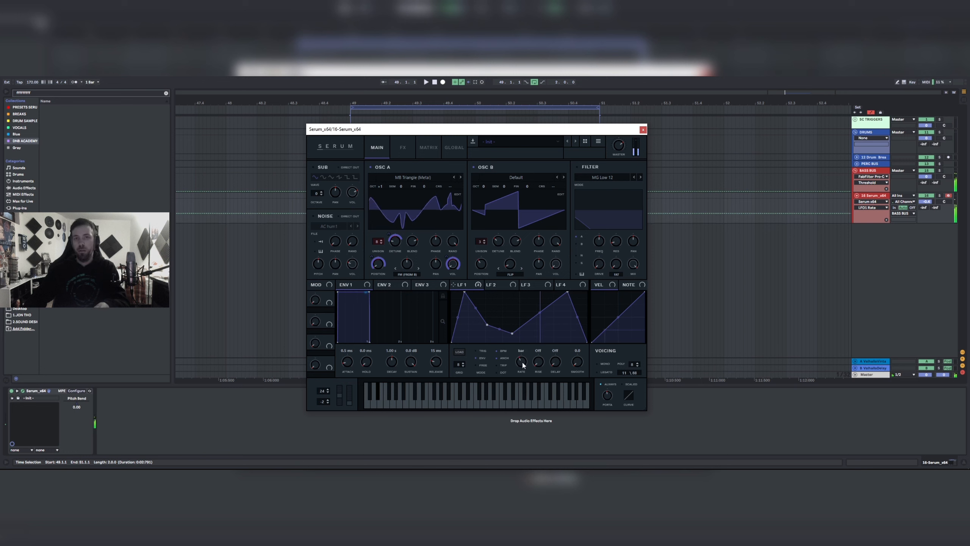
left_click(577, 167)
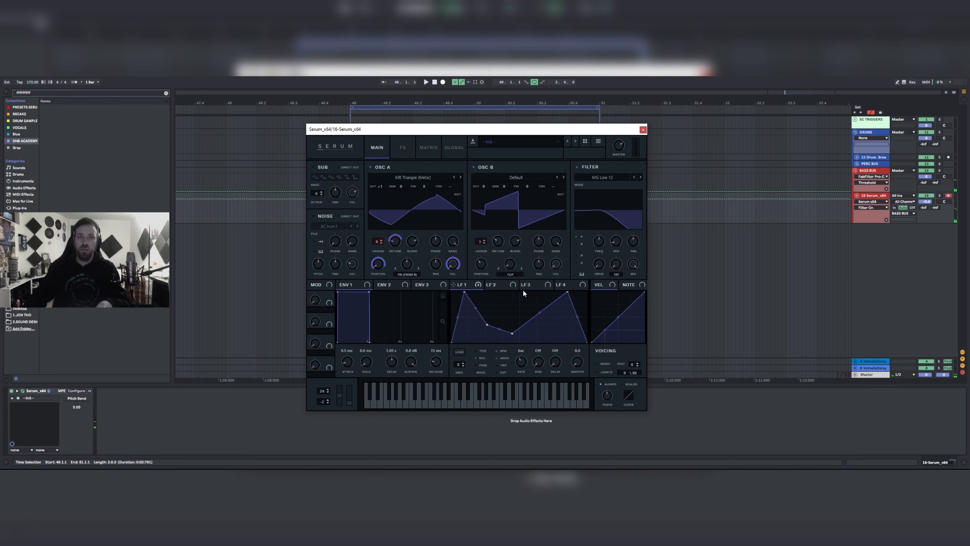
left_click_drag(598, 245, 597, 241)
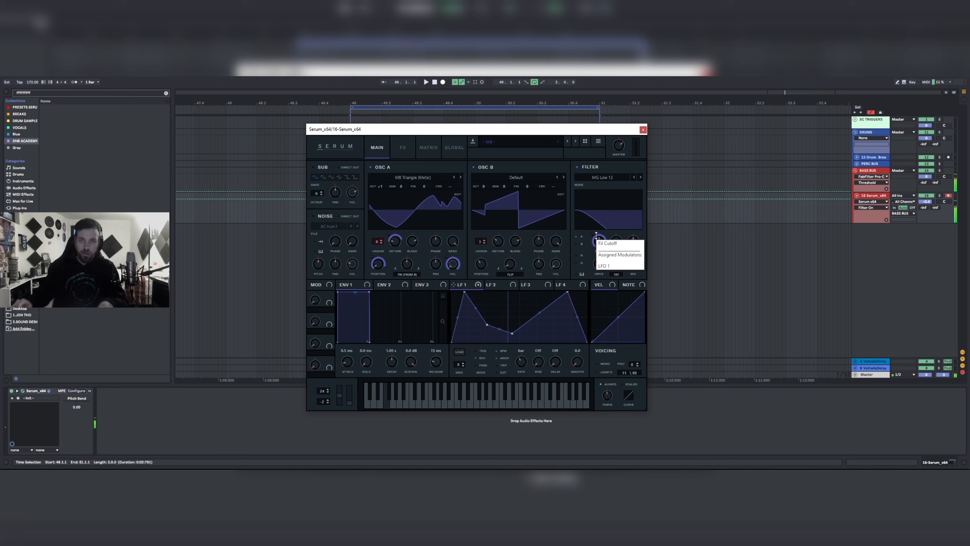
Step: Enable the Tube distortion effect and increase its drive
left_click(398, 153)
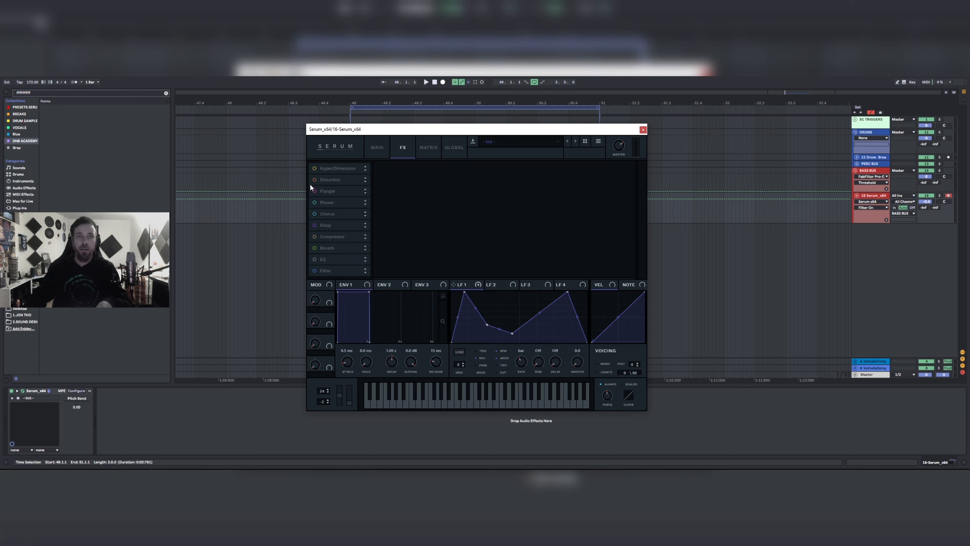
left_click(314, 179)
left_click_drag(554, 173, 559, 143)
Step: Adjust LFO 1's modulation depth on the main filter's cutoff
left_click(384, 143)
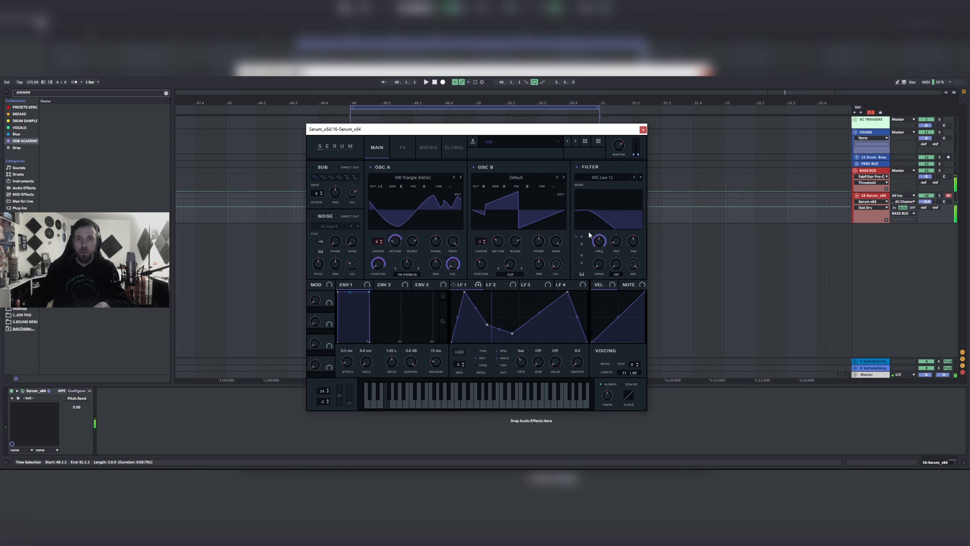
left_click_drag(593, 234, 597, 248)
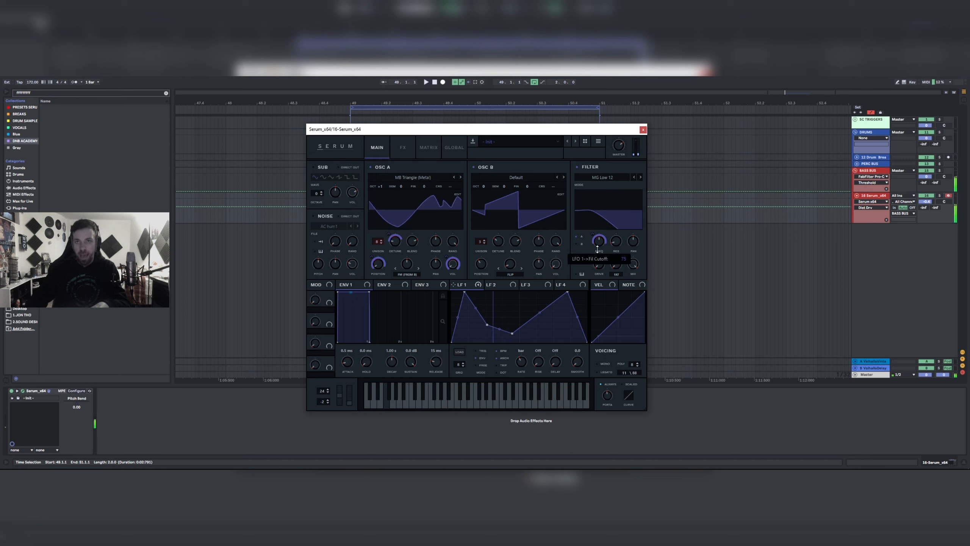
Step: Enable the Chorus effect, reduce its mix and place it directly after Distortion in the effects chain
left_click(404, 147)
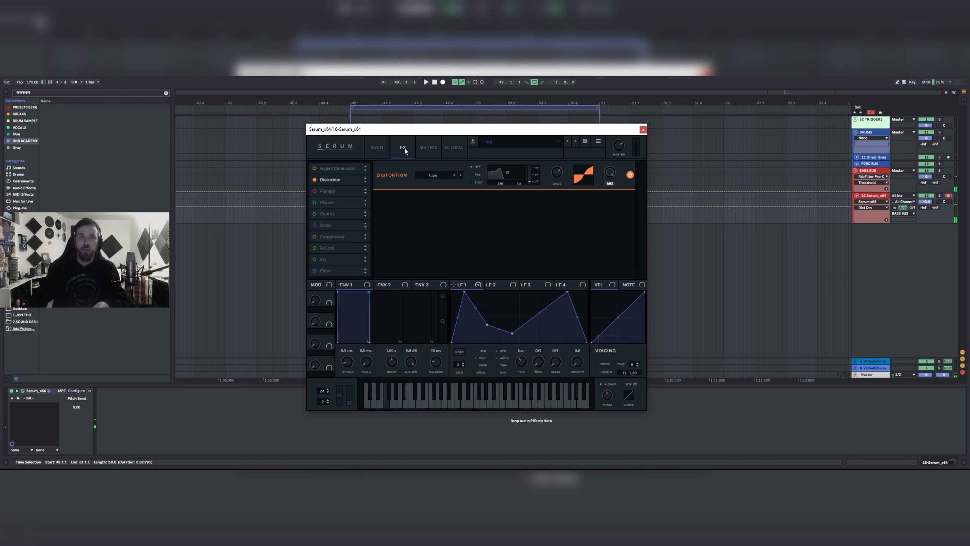
left_click(313, 214)
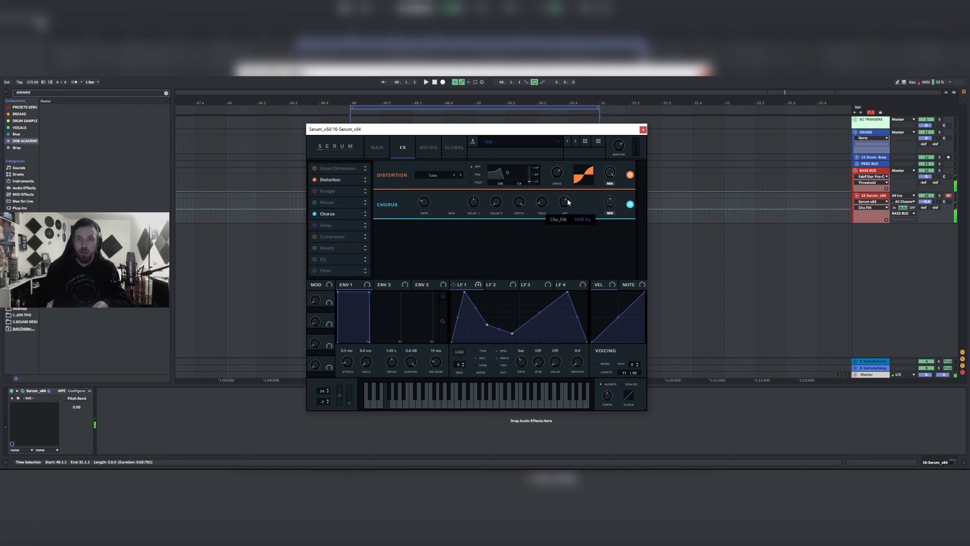
left_click_drag(611, 206, 614, 217)
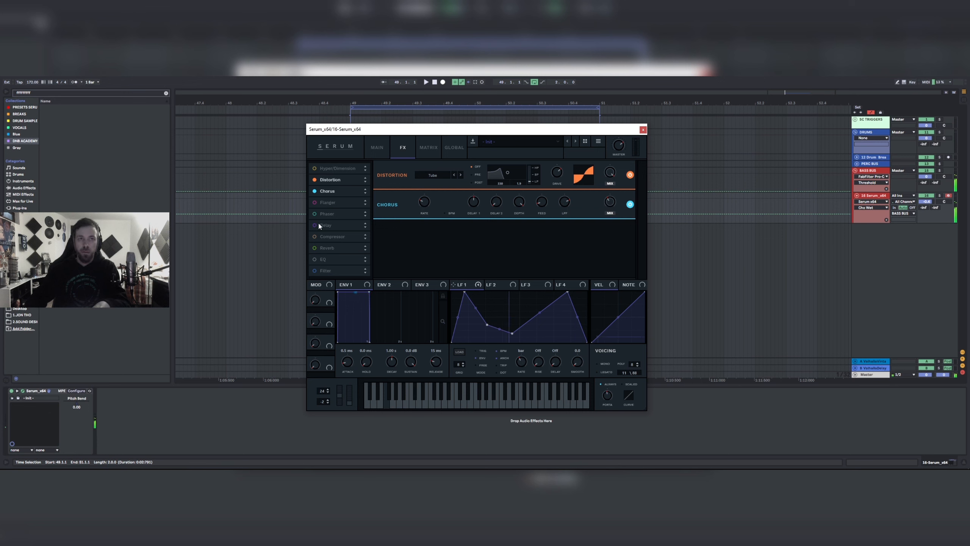
Step: Enable the Flanger effect and adjust its mix, phase, feedback and depth
left_click(315, 202)
left_click_drag(611, 235, 614, 263)
left_click(423, 232)
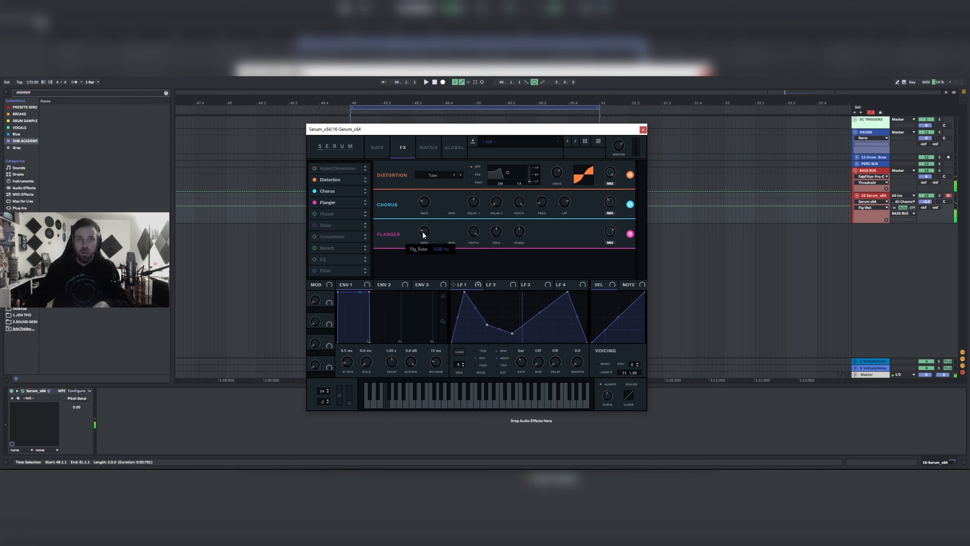
left_click_drag(519, 232, 502, 251)
left_click(496, 231)
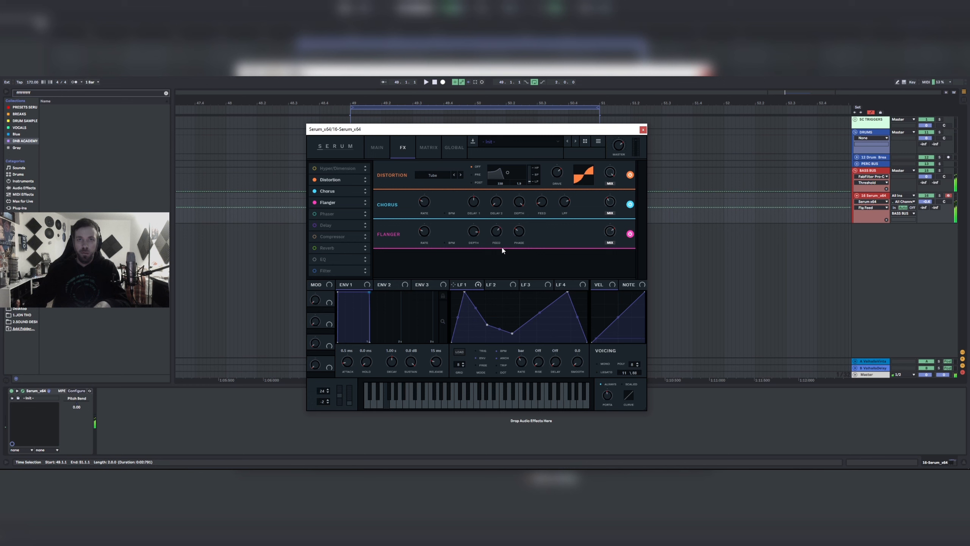
left_click_drag(475, 233, 480, 255)
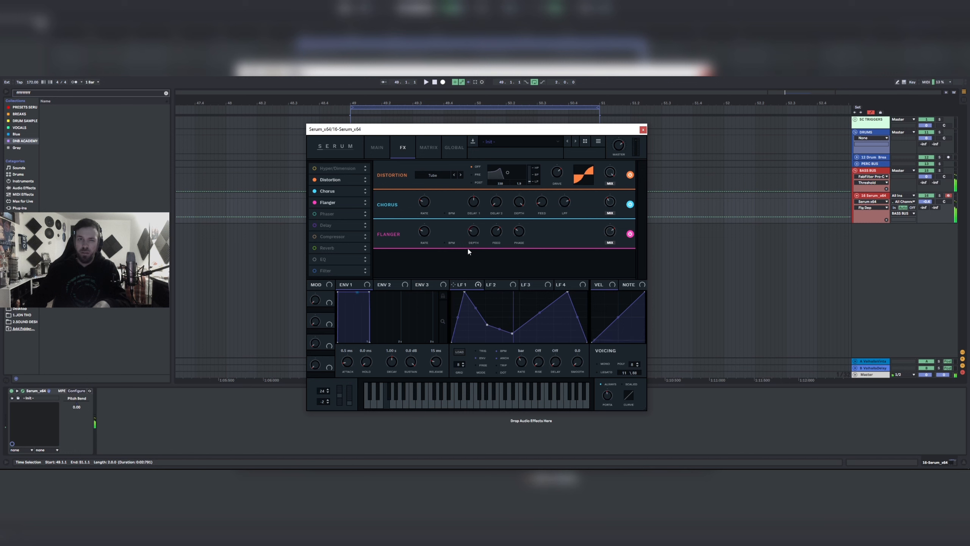
left_click_drag(472, 234, 501, 242)
left_click_drag(612, 234, 616, 245)
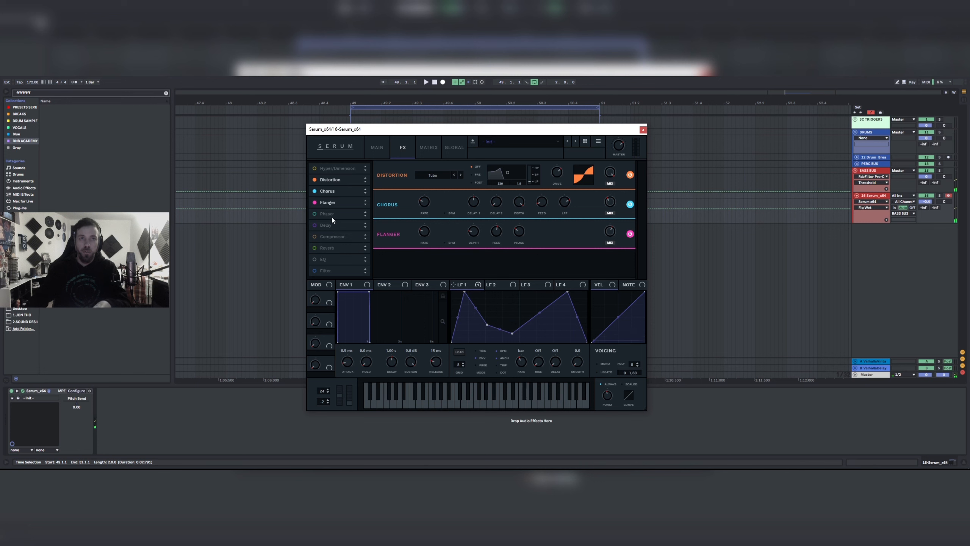
Step: Enable the Filter effect, place it directly after the Flanger and set its type to Allpasses
left_click(373, 151)
left_click(400, 149)
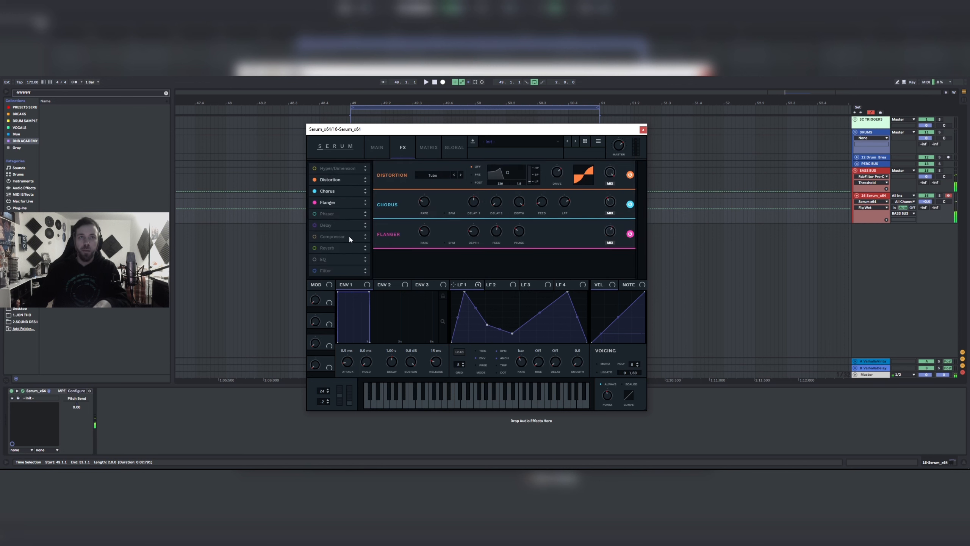
left_click(314, 271)
left_click_drag(330, 264, 326, 212)
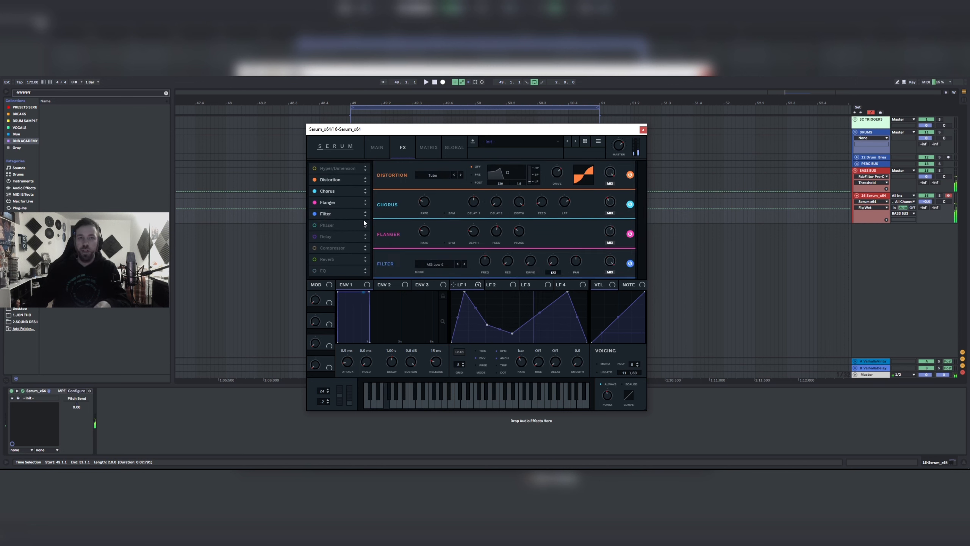
left_click(434, 271)
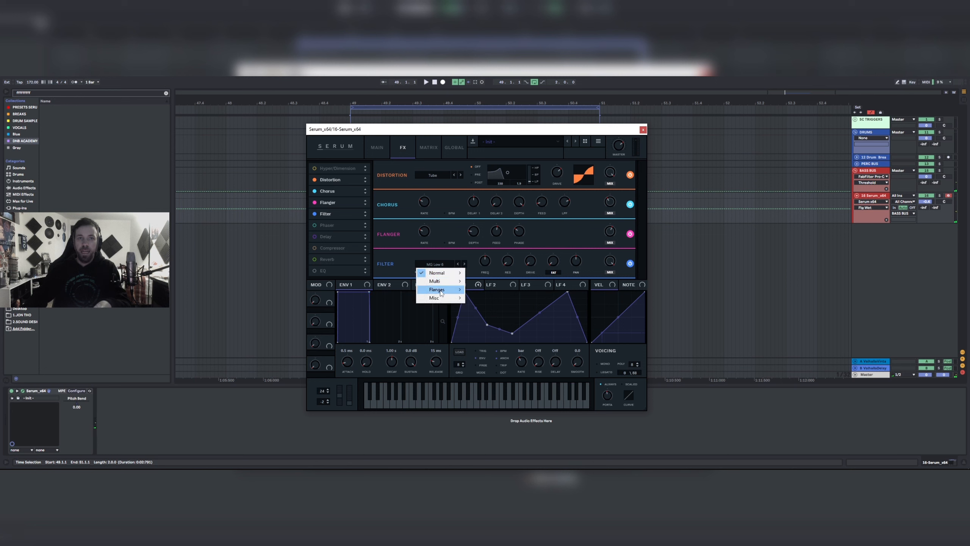
mouse_move(437, 298)
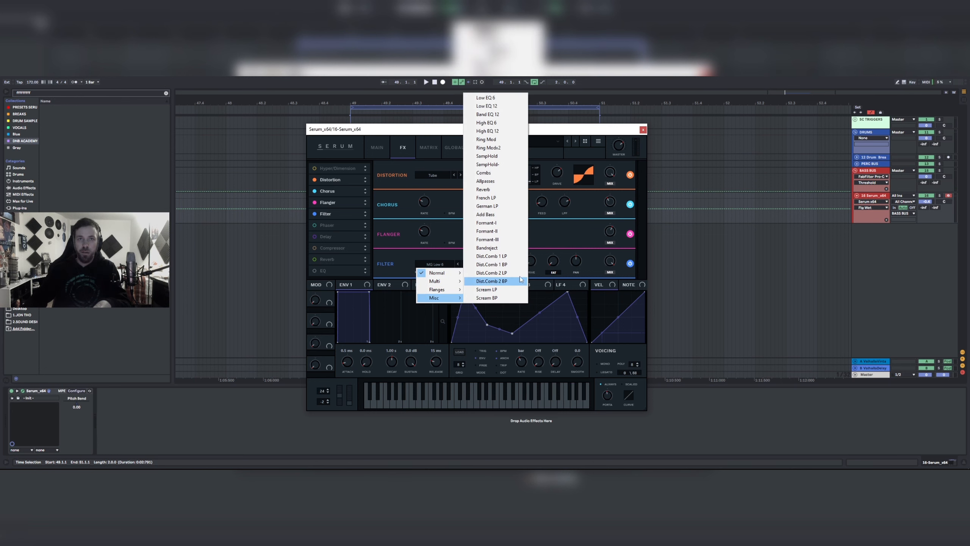
left_click(497, 182)
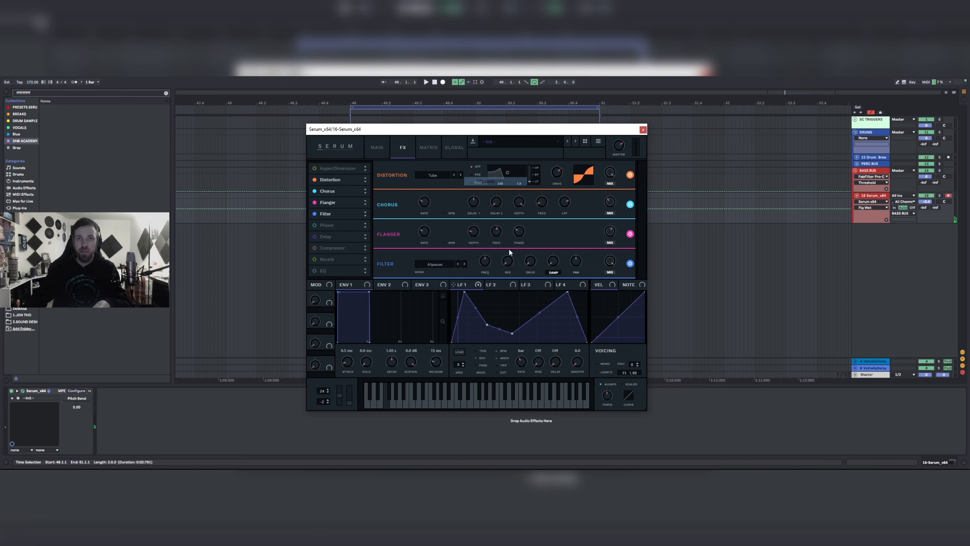
Step: Lower the Allpasses filter effect's frequency and modulate it with LFO 1
mouse_move(485, 267)
left_mouse_down()
mouse_move(487, 305)
mouse_move(480, 273)
left_mouse_up()
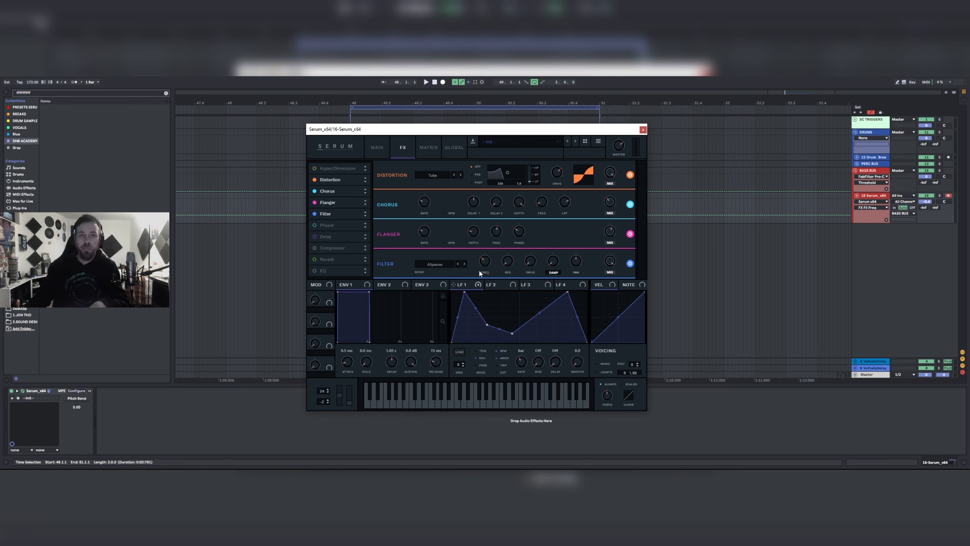
left_click_drag(480, 259, 482, 260)
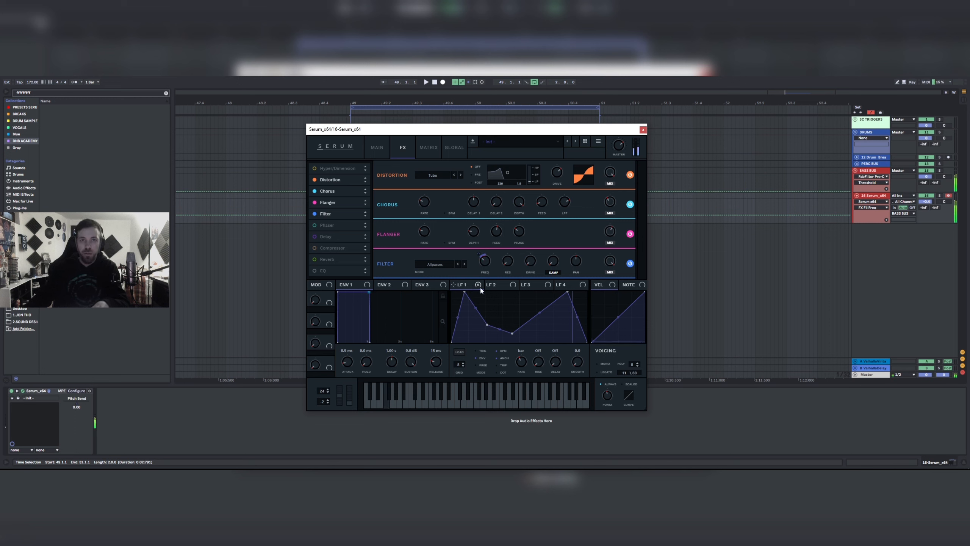
mouse_move(481, 289)
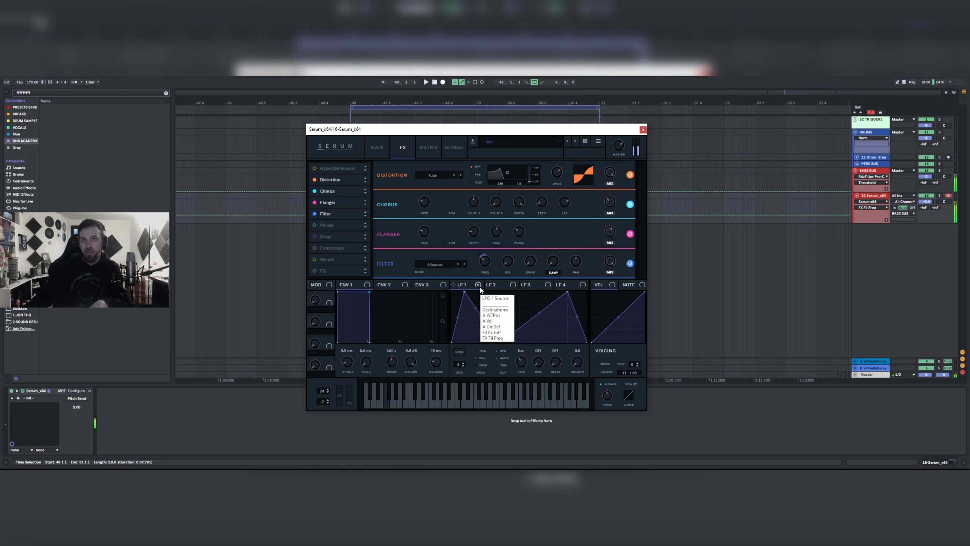
Step: Enable the Reverb effect with a low mix, and adjust its size and low cut
left_click(377, 148)
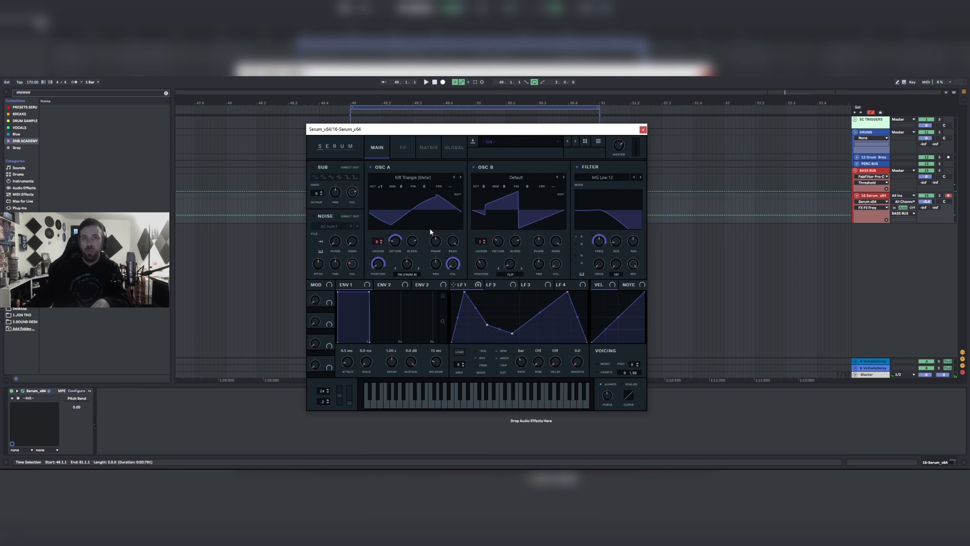
left_click(400, 148)
left_click(314, 260)
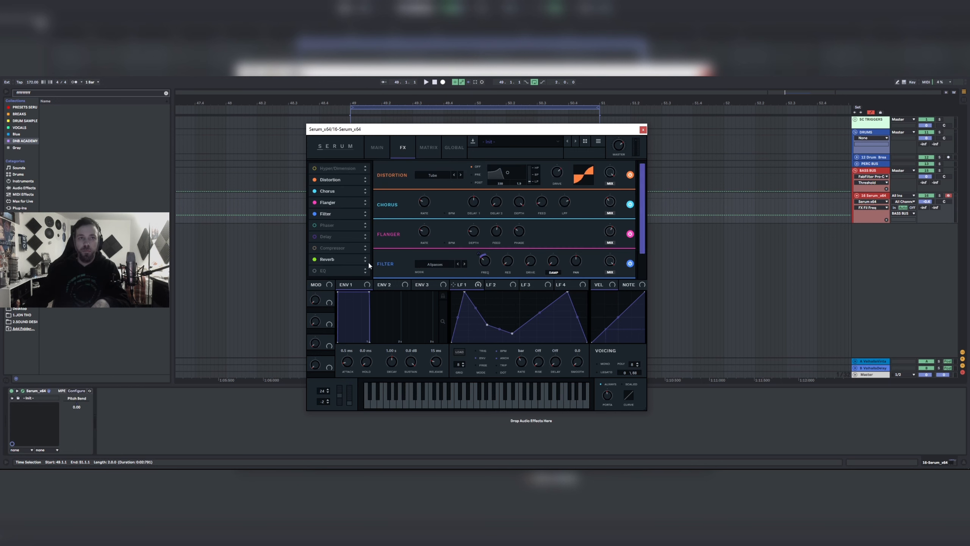
scroll(628, 252, "down", 2)
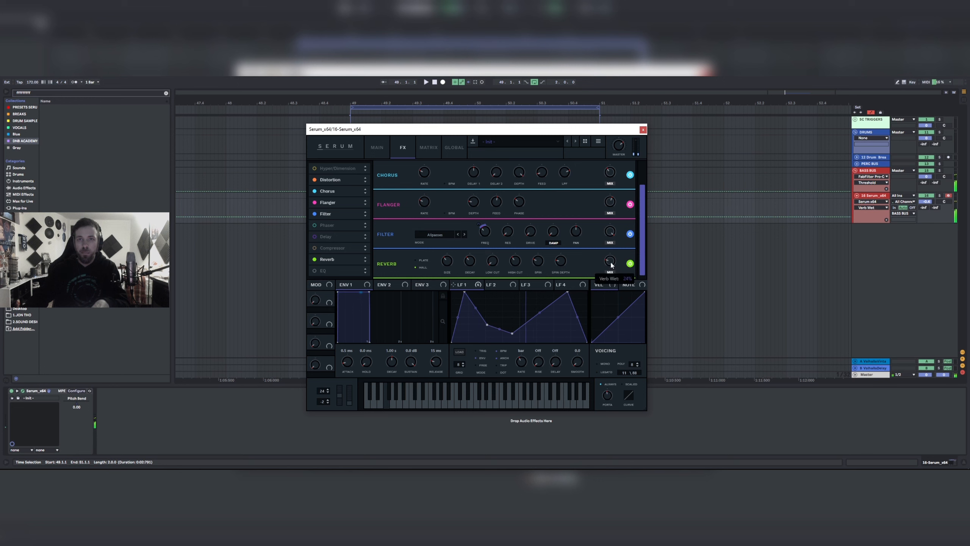
left_click_drag(449, 262, 465, 284)
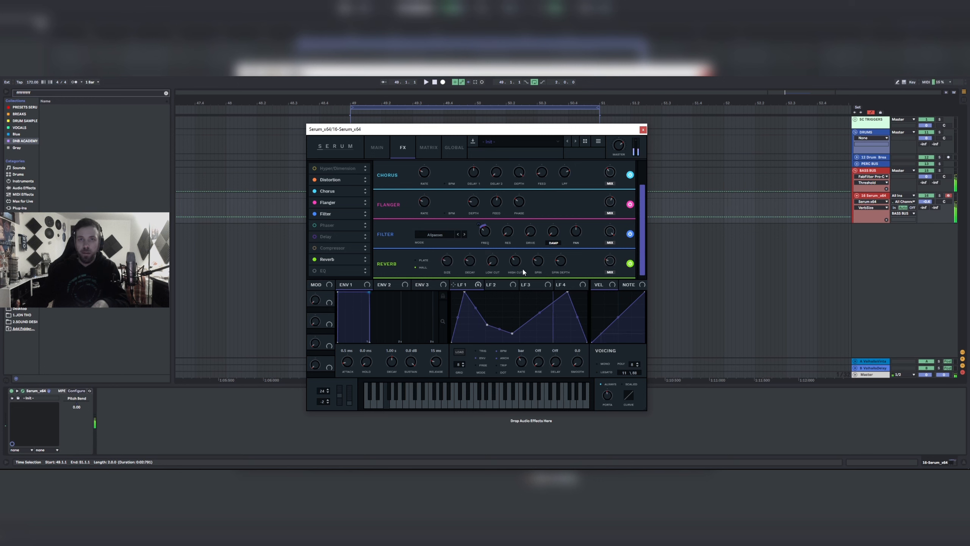
mouse_move(493, 262)
left_mouse_down()
mouse_move(499, 246)
mouse_move(496, 258)
left_mouse_up()
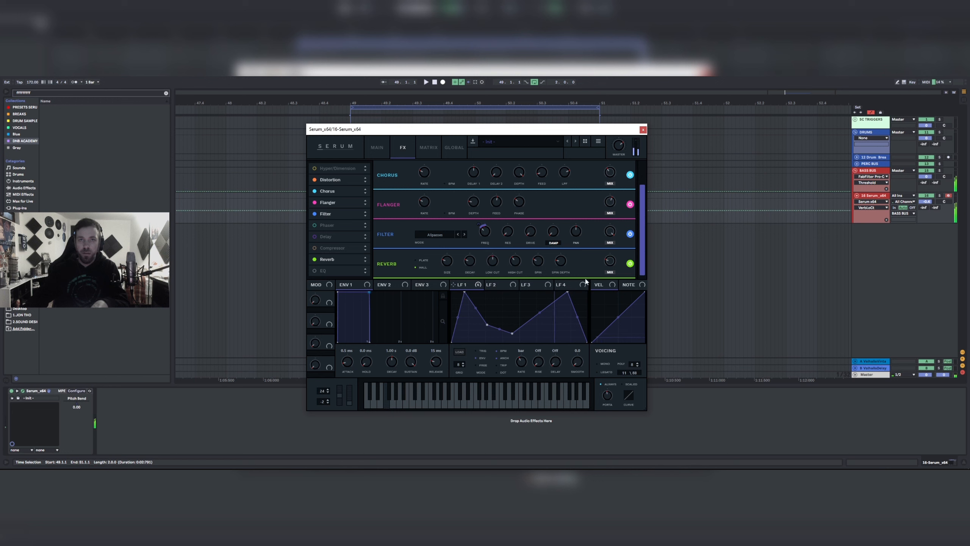
left_click(612, 269)
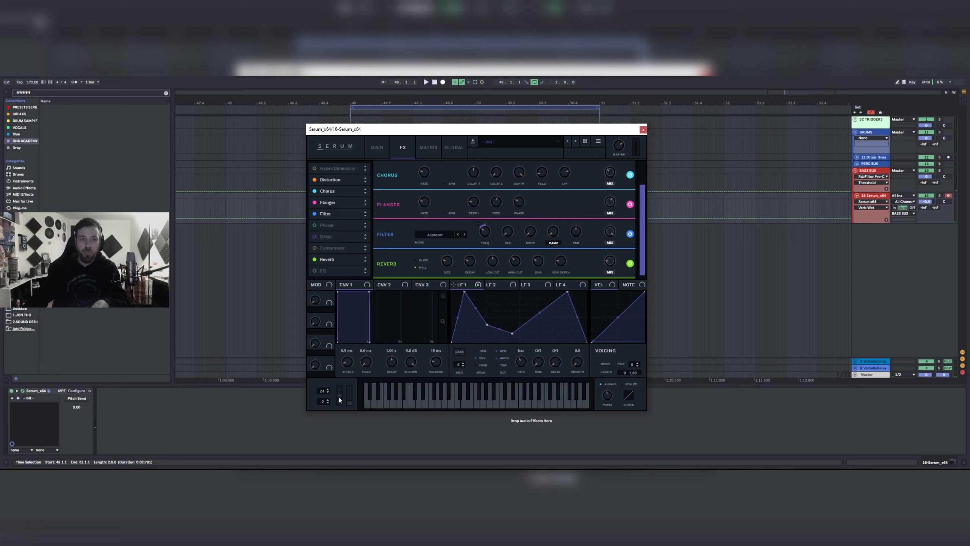
Step: Try out the pitch wheel and compare LFO 1 rates of 2 bars and one bar
mouse_move(338, 395)
left_mouse_down()
mouse_move(338, 372)
mouse_move(339, 393)
mouse_move(344, 377)
left_mouse_up()
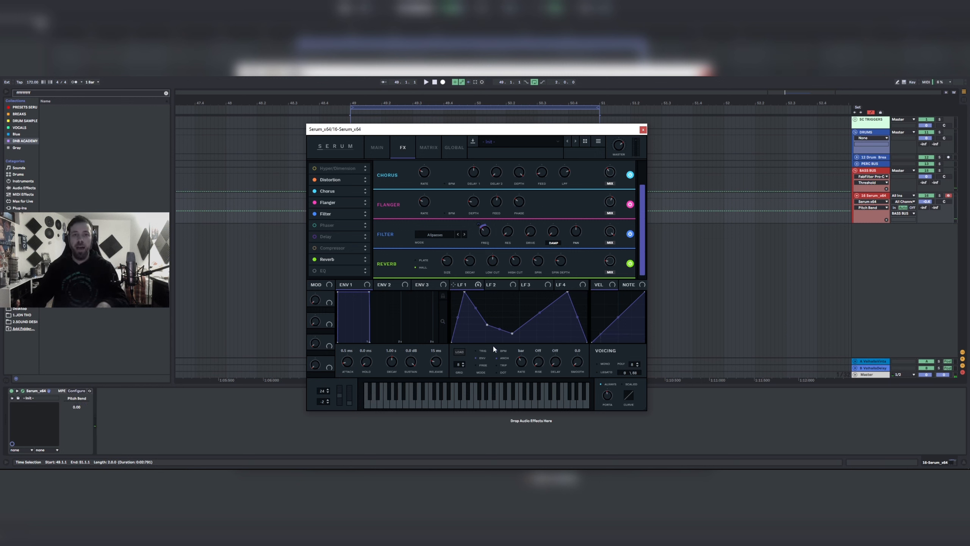
left_click(521, 365)
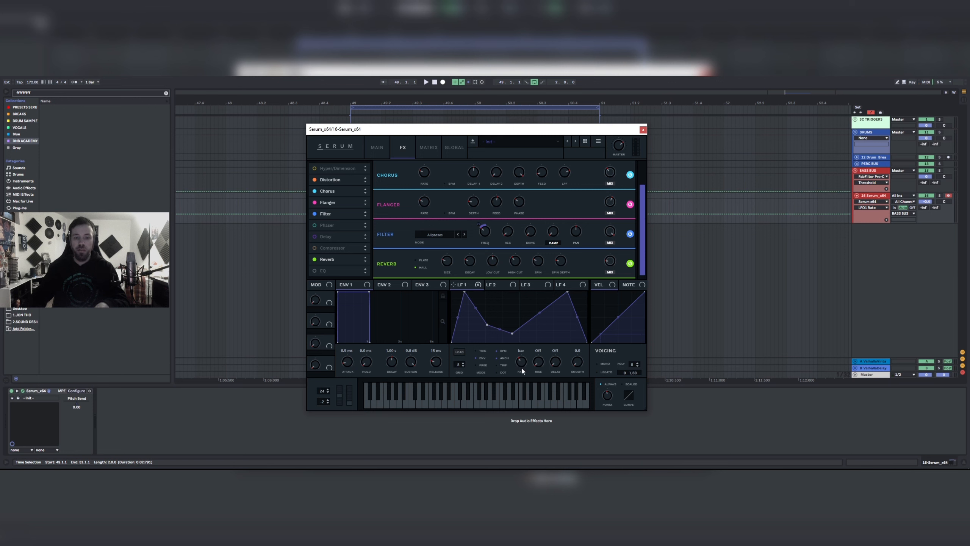
key("f")
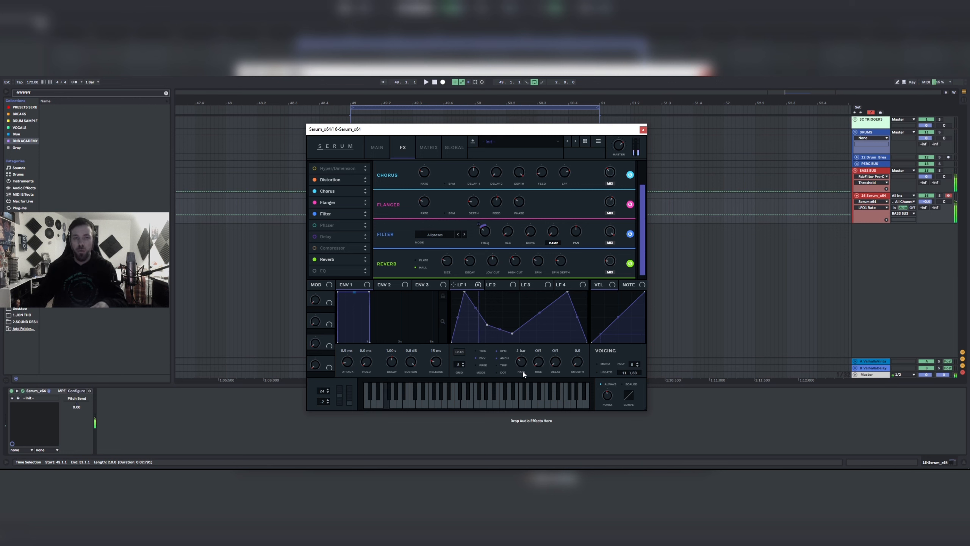
left_click_drag(523, 372, 523, 363)
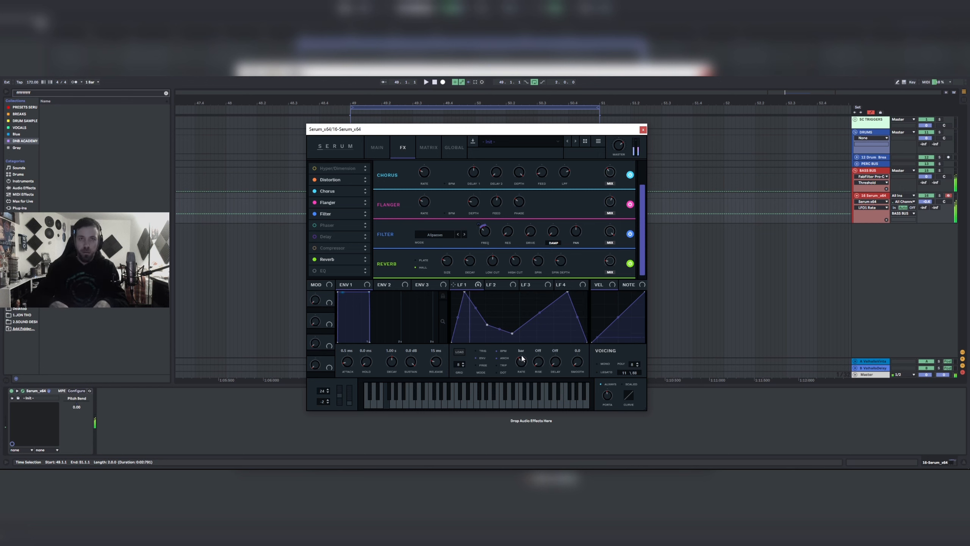
Step: Fine-tune the Flip warp amount on oscillator B
left_click(377, 147)
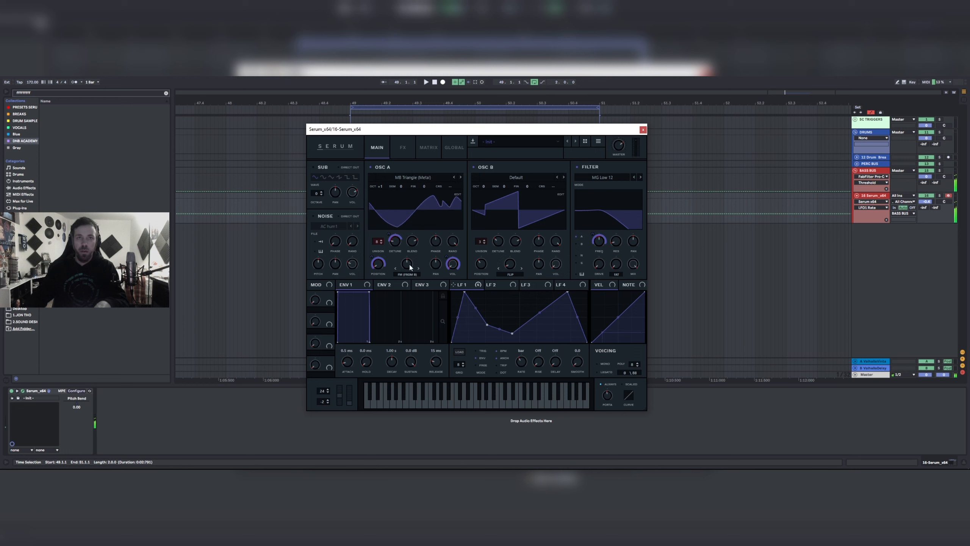
left_click_drag(513, 268, 513, 264)
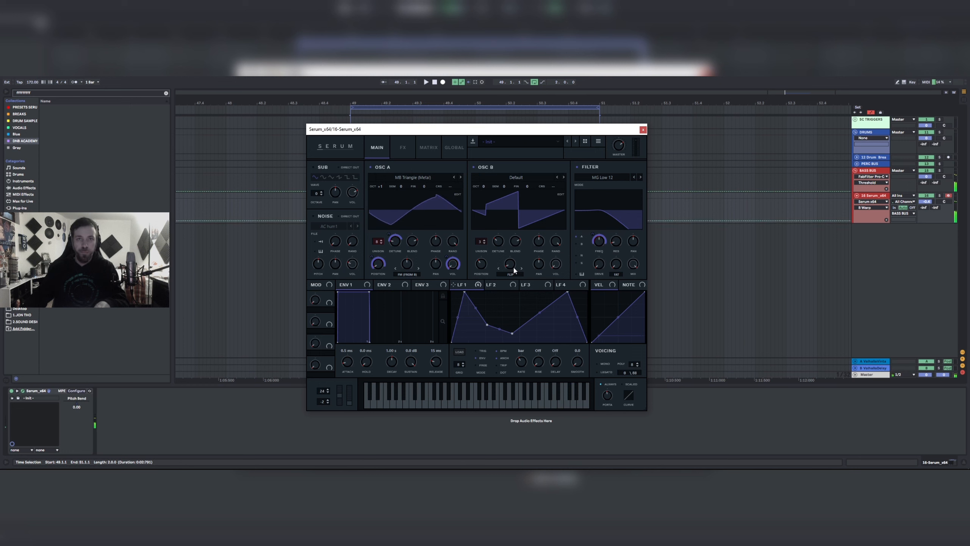
Step: Enable the sub oscillator, route it through the filter, and adjust its octave and level
left_click(314, 168)
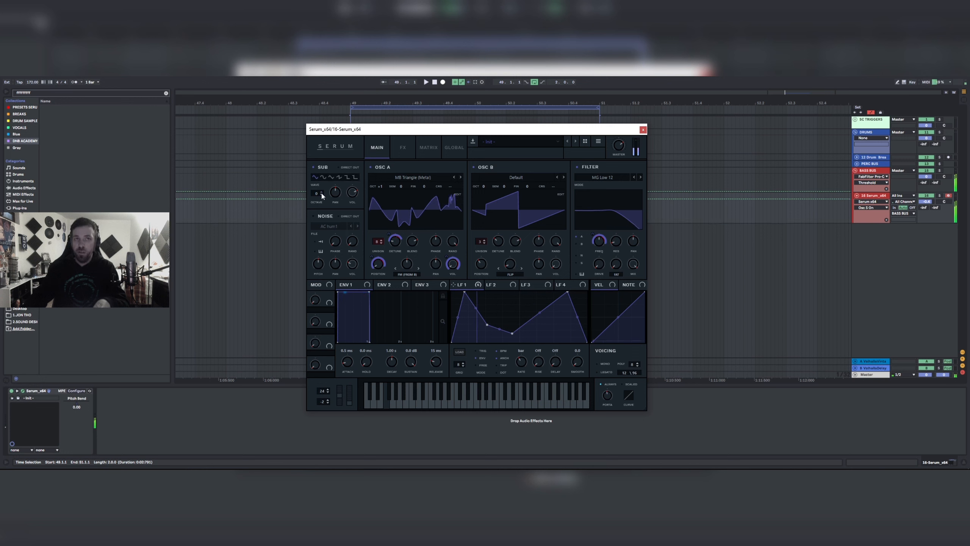
left_click_drag(326, 195, 324, 198)
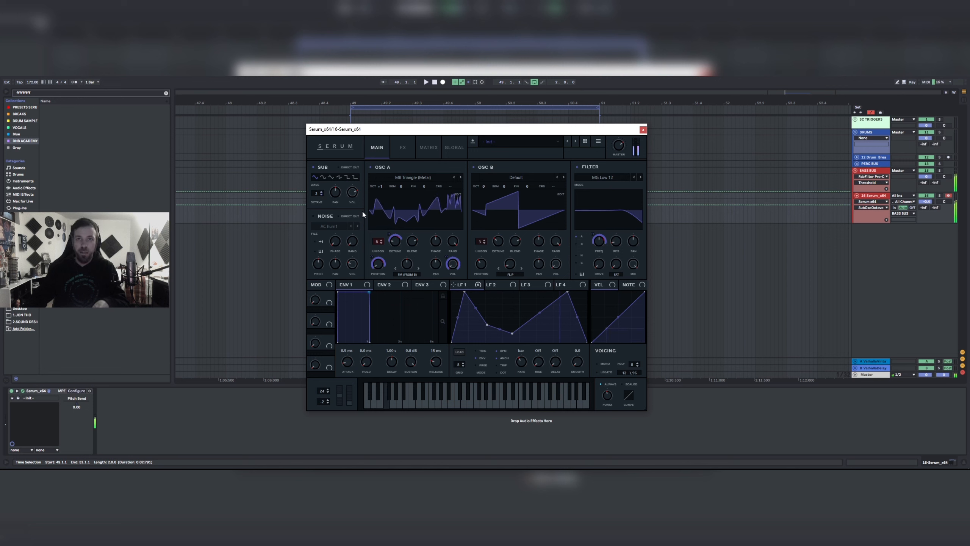
left_click(577, 264)
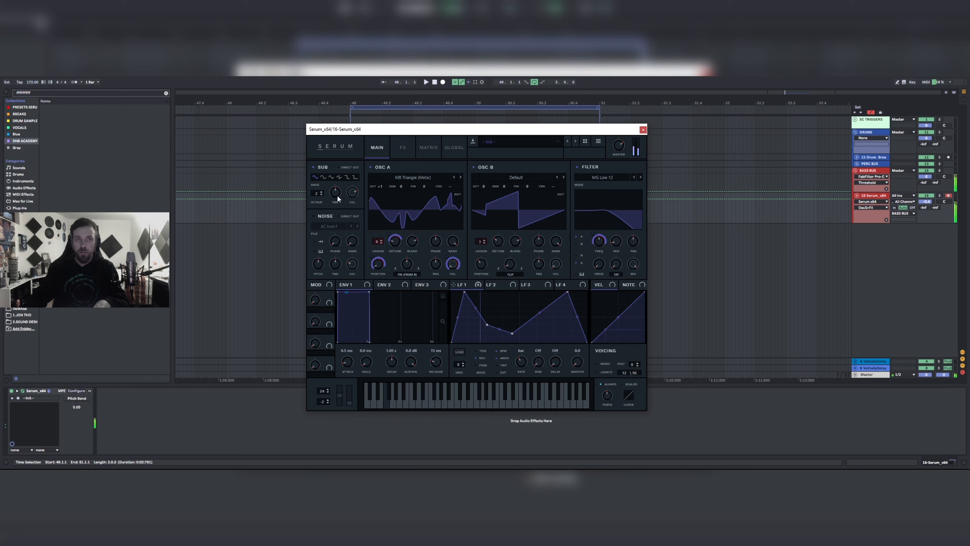
left_click(354, 200)
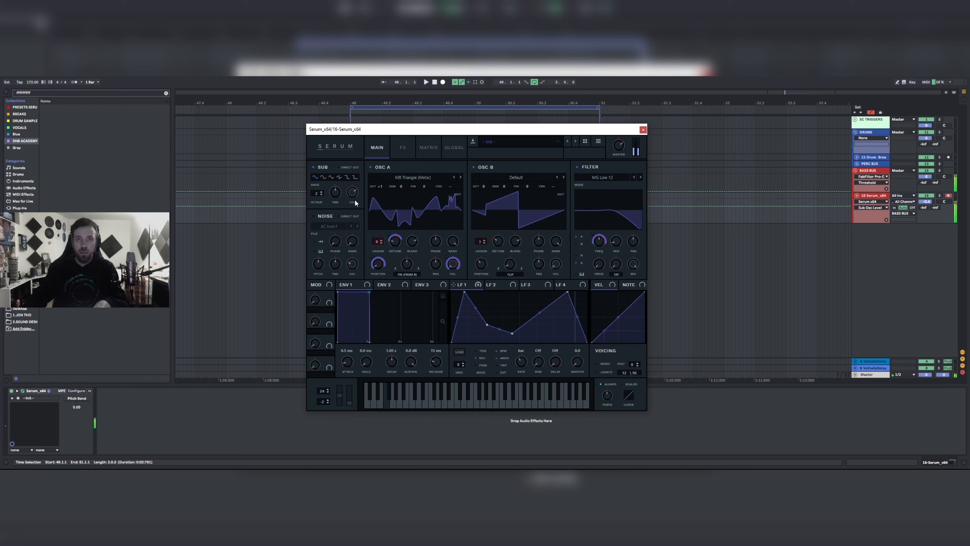
left_click(321, 193)
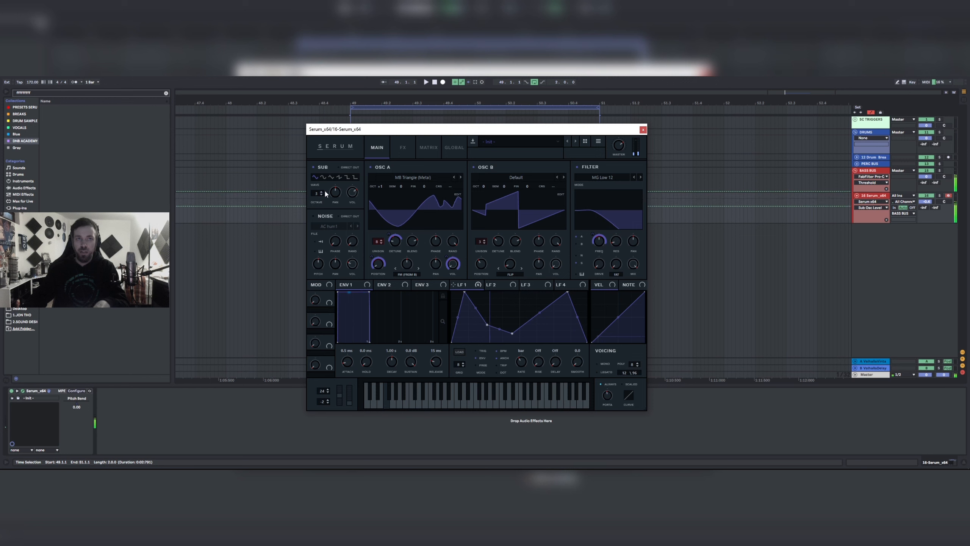
Step: Adjust the sub oscillator's octave and assign LFO 1 to modulate its level
left_click(321, 194)
left_click(322, 195)
left_click(322, 193)
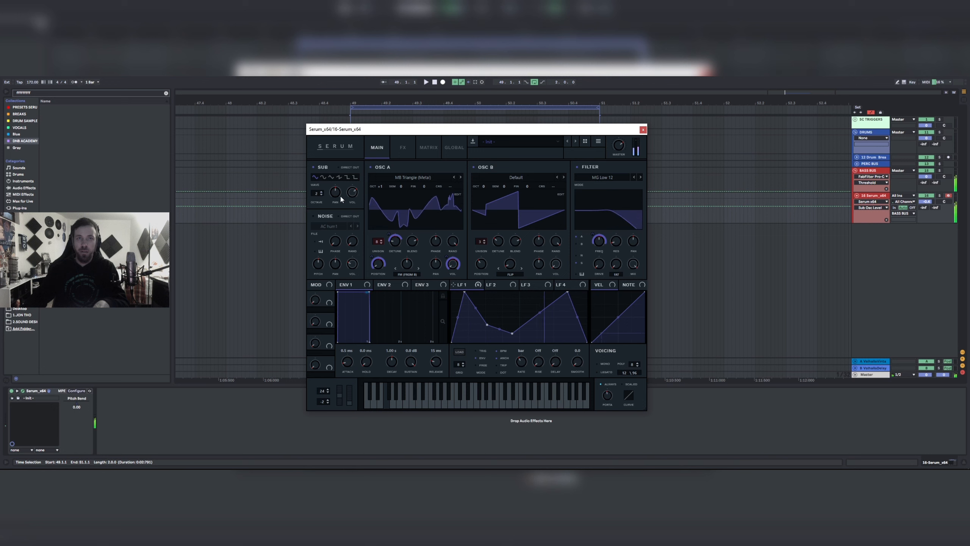
left_click_drag(454, 284, 348, 193)
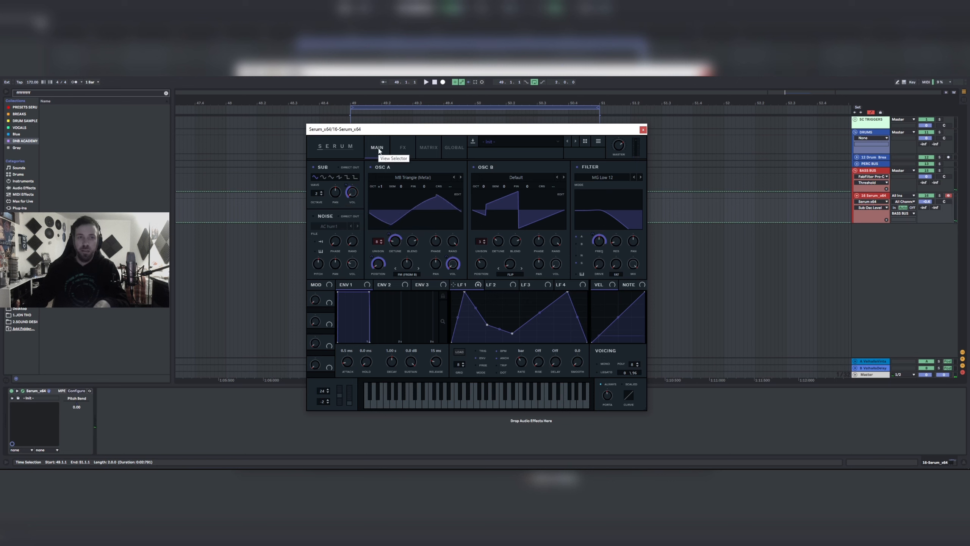
Step: Enable the Delay effect and move it after the Reverb in the effects chain
left_click(396, 151)
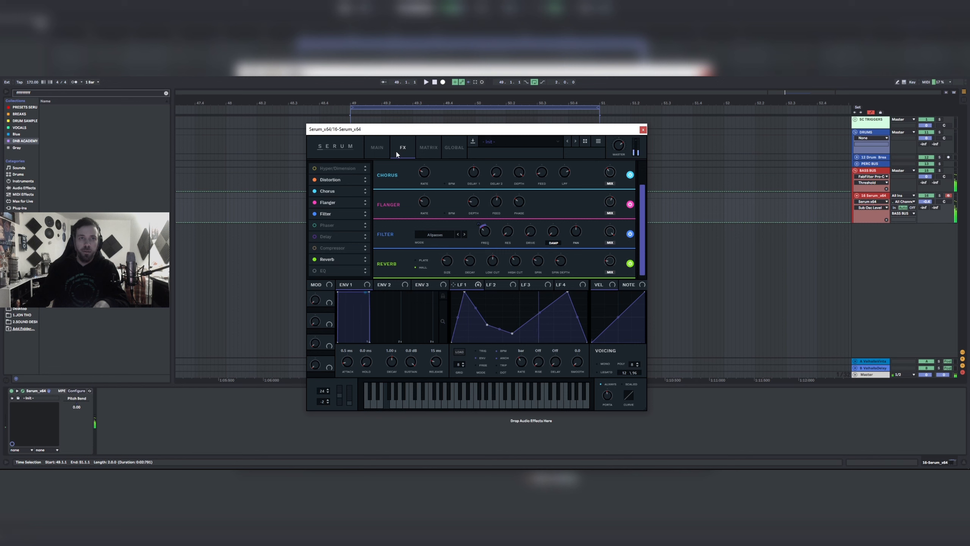
left_click(328, 236)
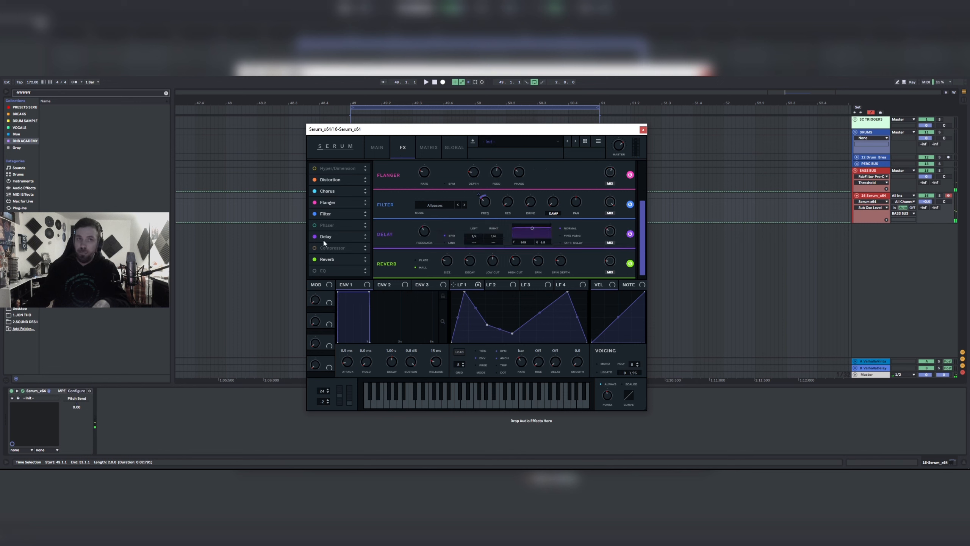
left_click_drag(329, 257, 327, 261)
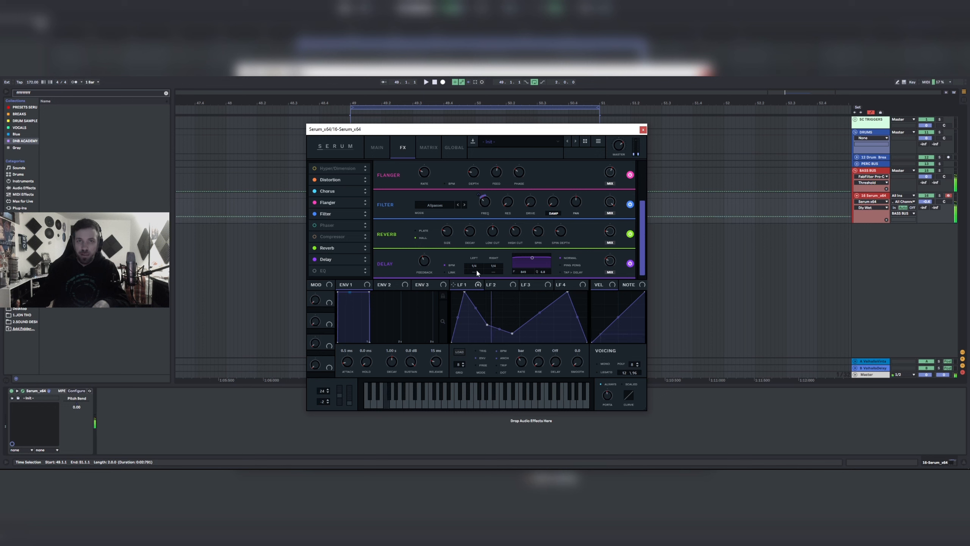
Step: Link the Delay times at 1/4, shape its filter and set a low mix of about 24%, then close Serum
left_click(460, 272)
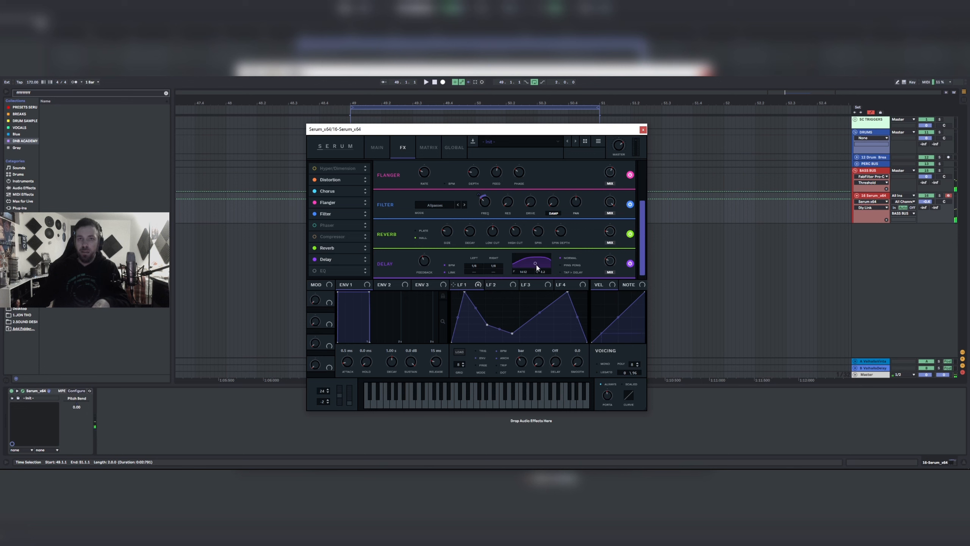
left_click_drag(537, 267, 573, 272)
left_click_drag(475, 270, 476, 260)
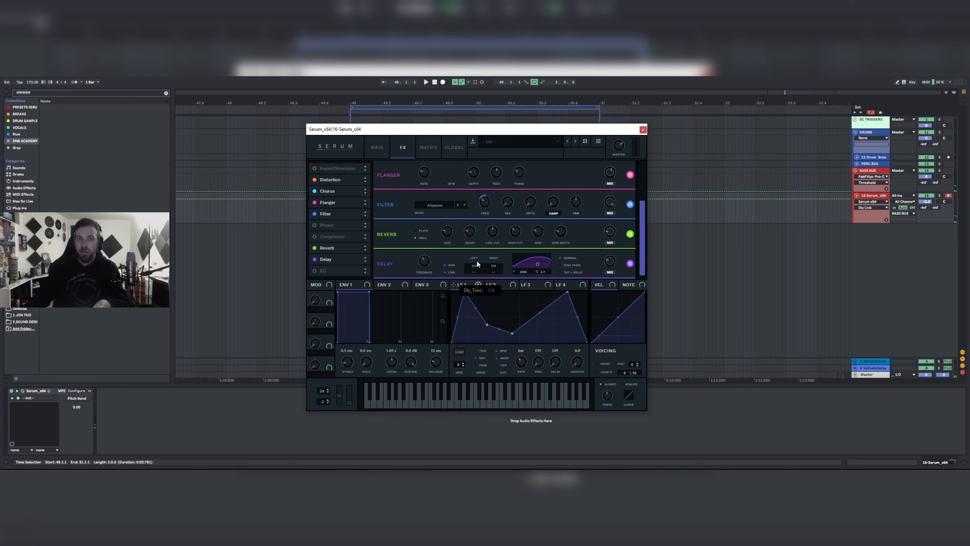
left_click(614, 262)
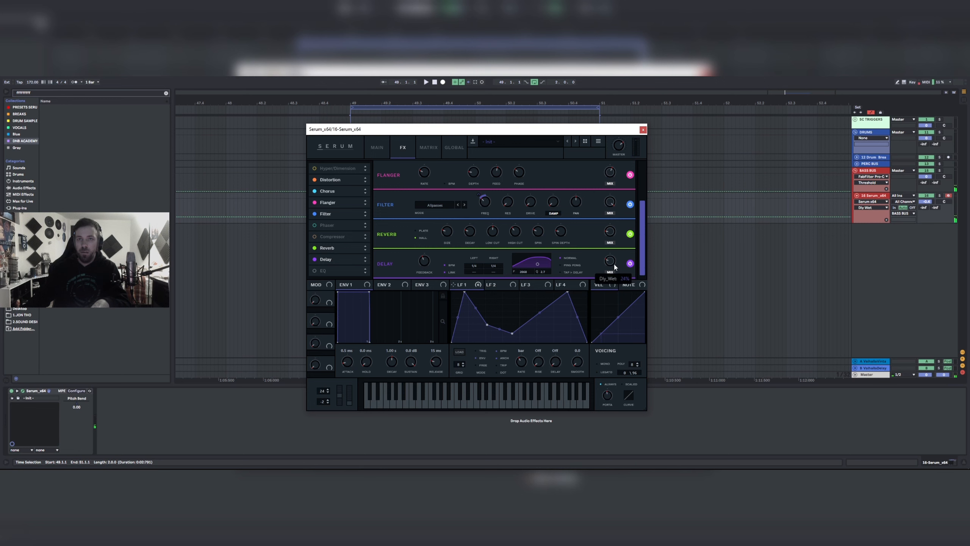
left_click(644, 129)
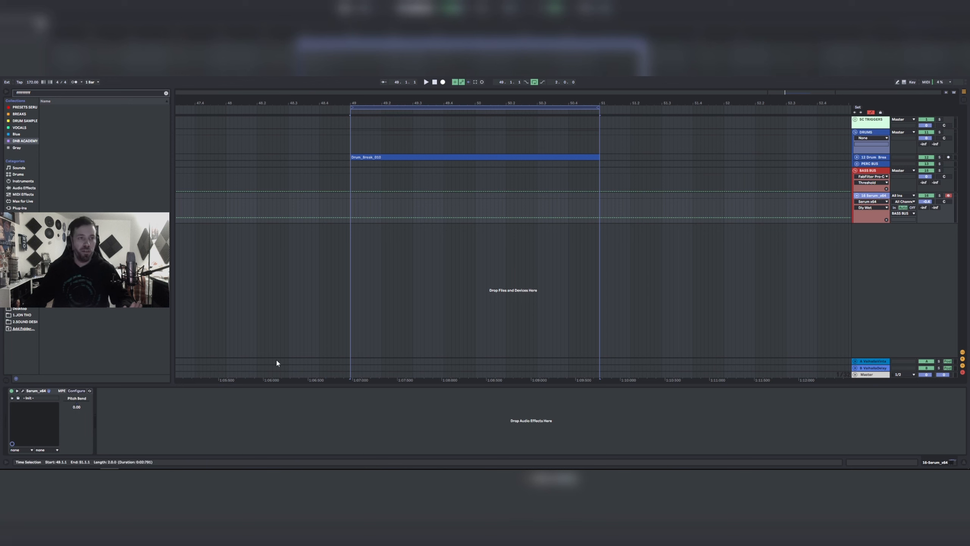
Step: Search the plug-ins for "pro r" and add FabFilter Pro-R after Serum on the bass track
left_click(22, 208)
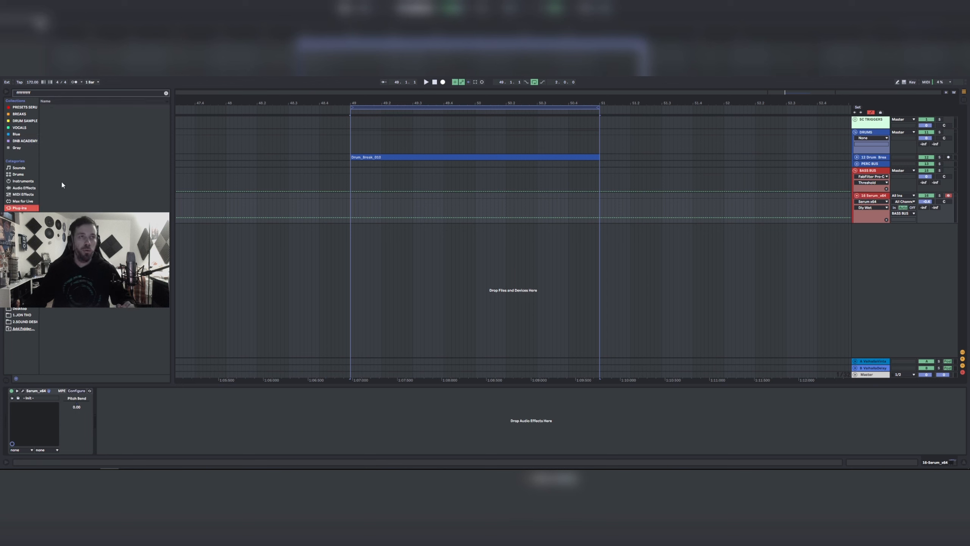
left_click(166, 93)
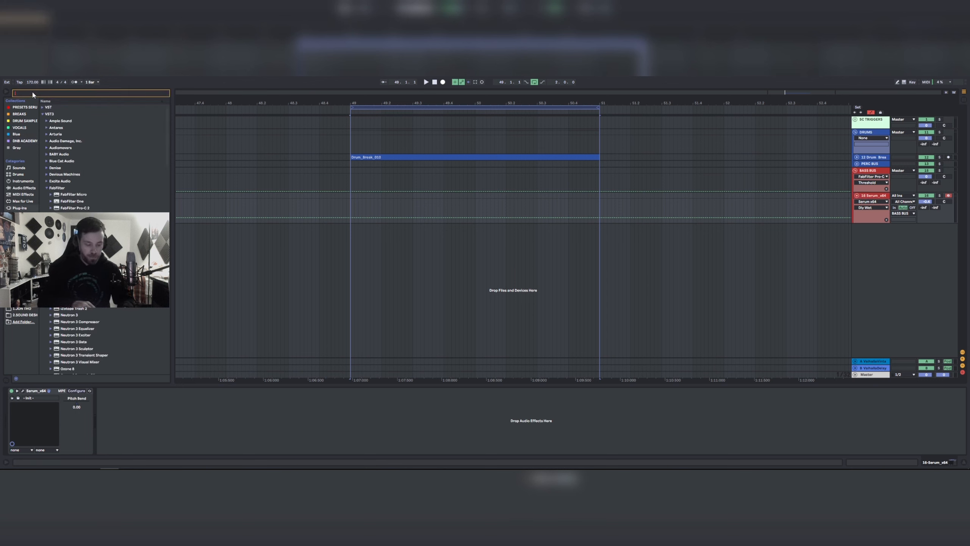
type("pro r")
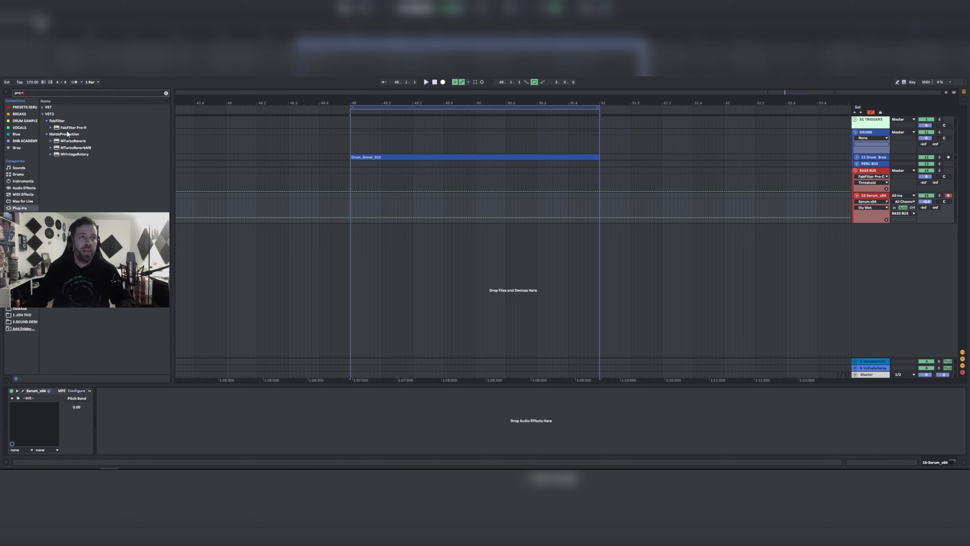
left_click_drag(73, 127, 166, 408)
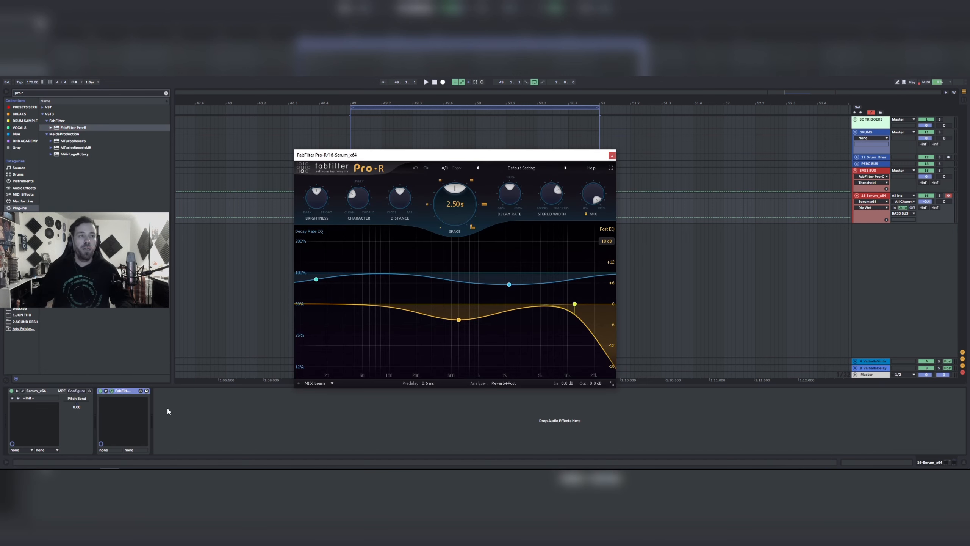
left_click(111, 391)
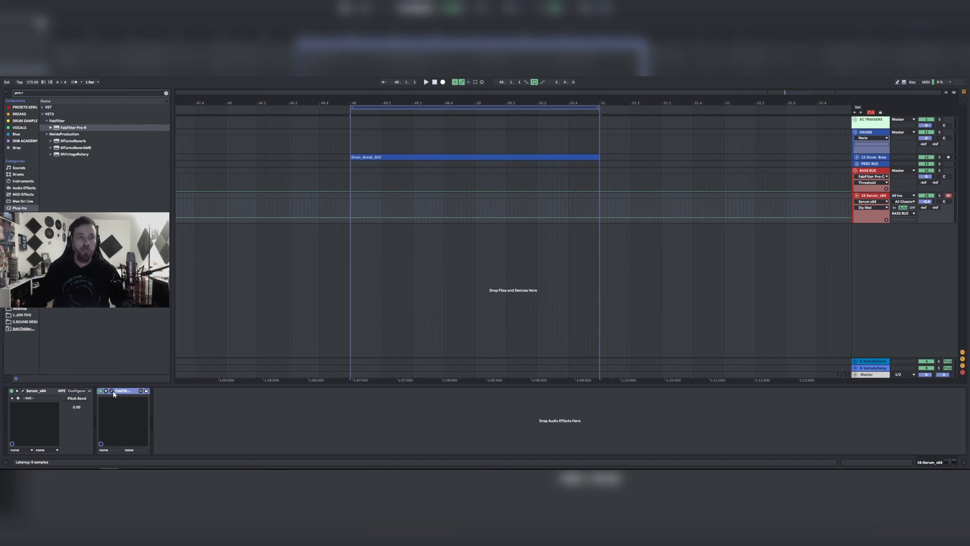
left_click(111, 390)
left_click(112, 391)
left_click(112, 391)
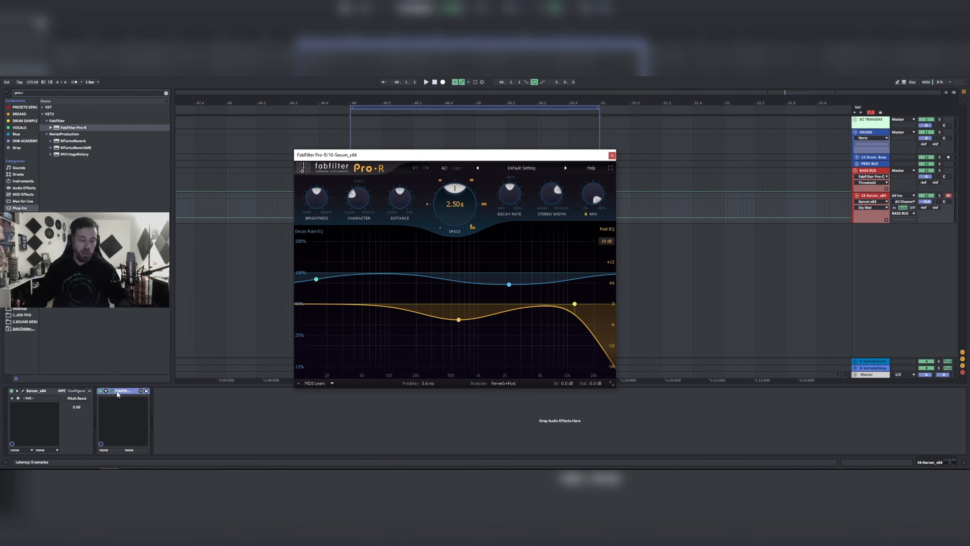
Step: Group Pro-R into an Audio Effect Rack, show its chain list and rename the chain DRY
key("ctrl+g")
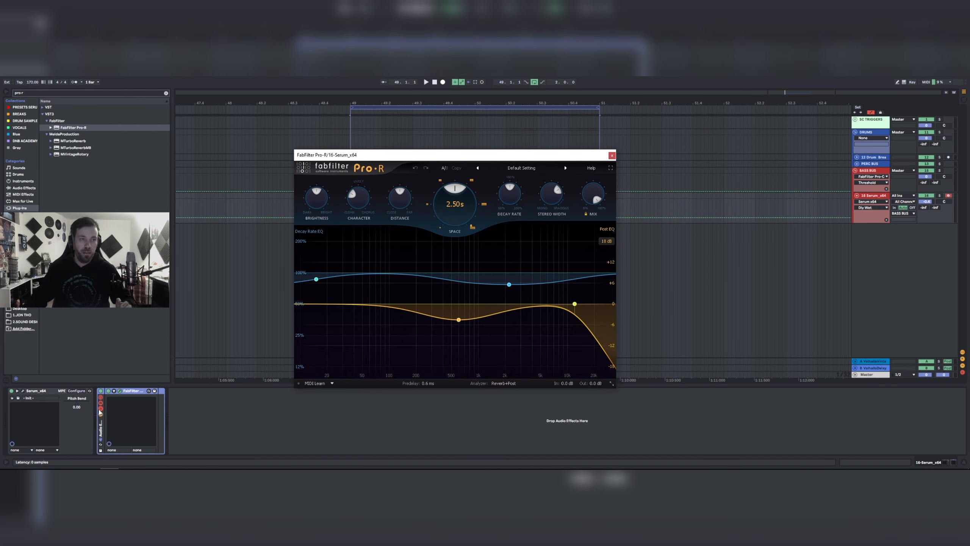
left_click(101, 409)
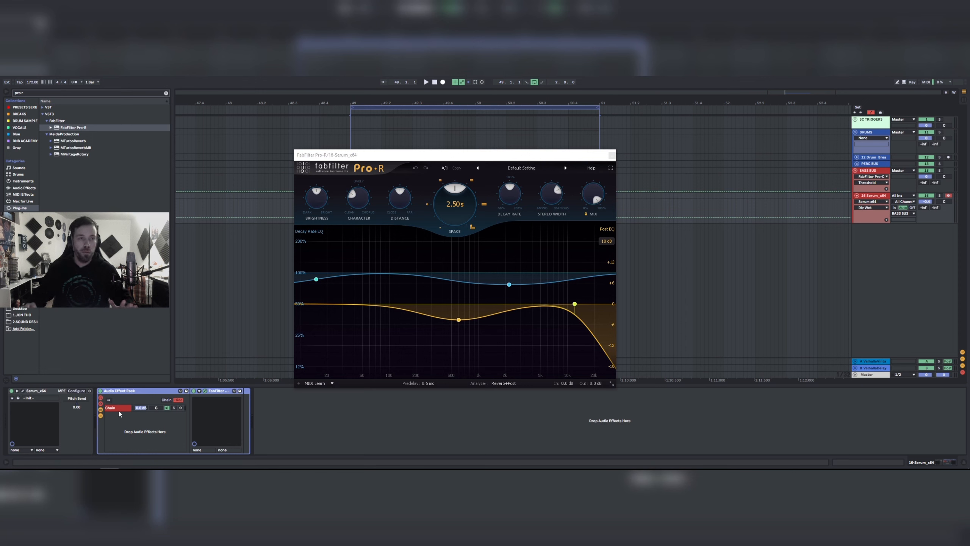
left_click(118, 408)
key("ctrl+r")
type("DRY")
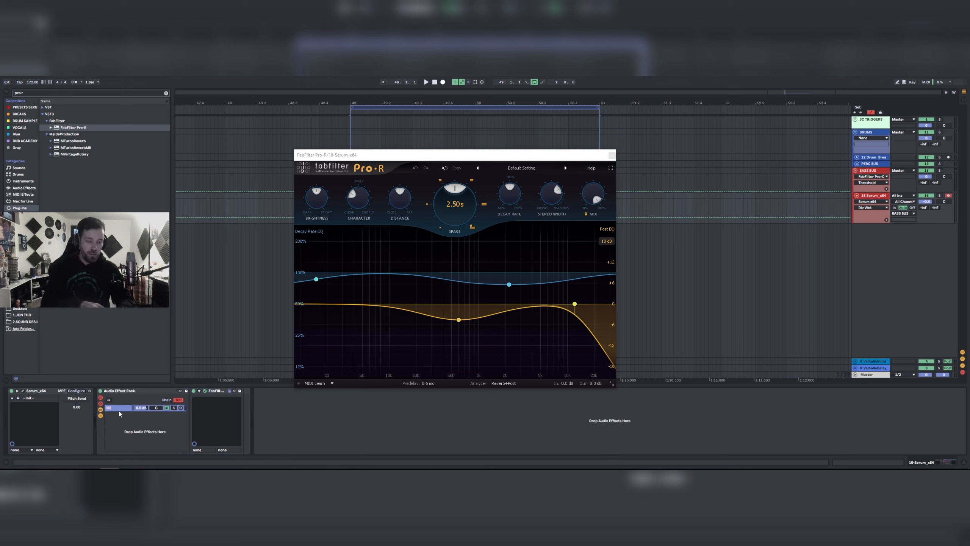
key("Return")
Step: Create a second chain in the rack and name it PRO R
right_click(119, 418)
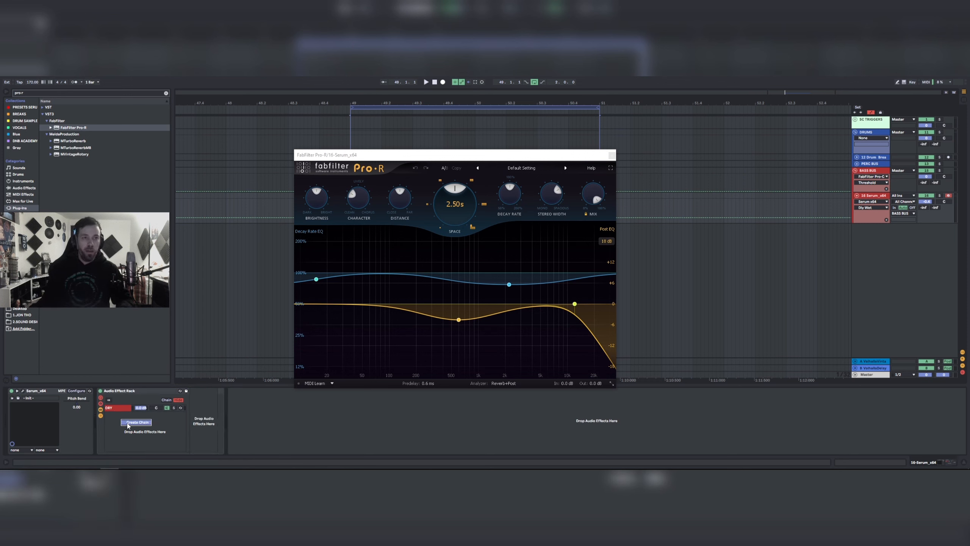
left_click(127, 423)
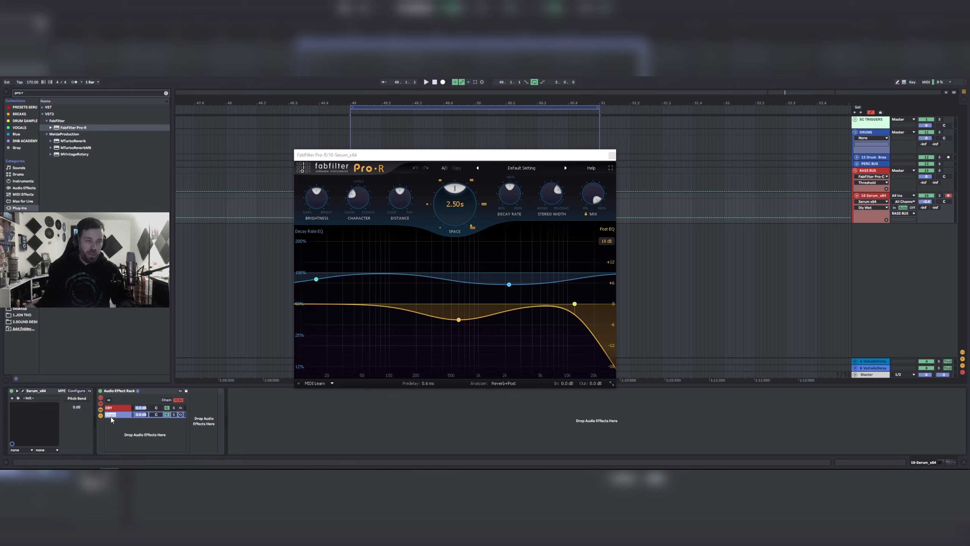
type("O R")
key("Return")
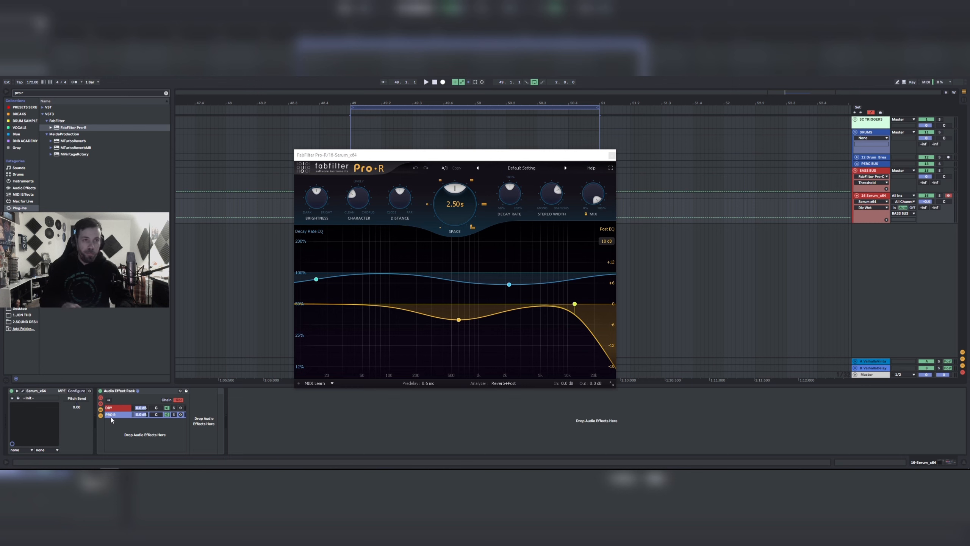
Step: Move the Pro-R reverb from the DRY chain to the PRO R chain and check the DRY chain's solo
left_click(109, 408)
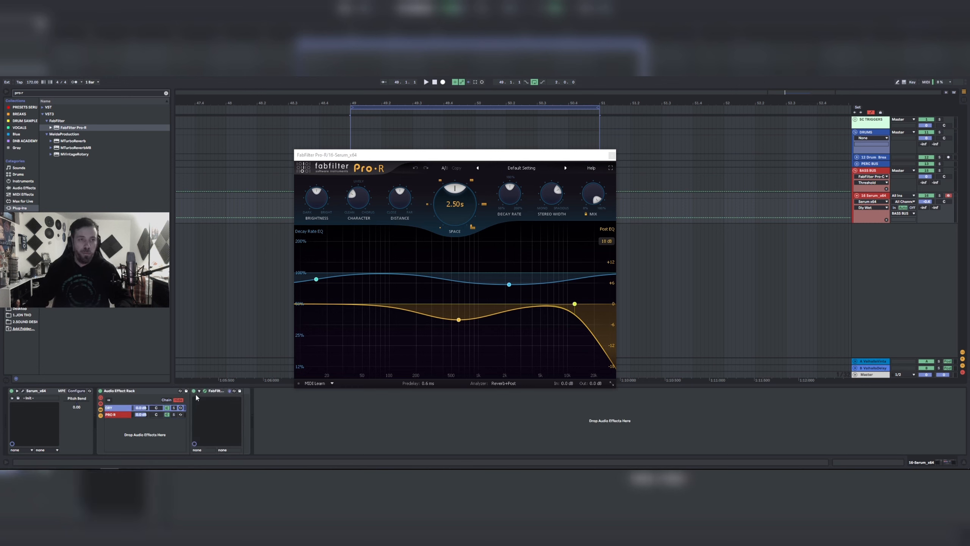
left_click(119, 410)
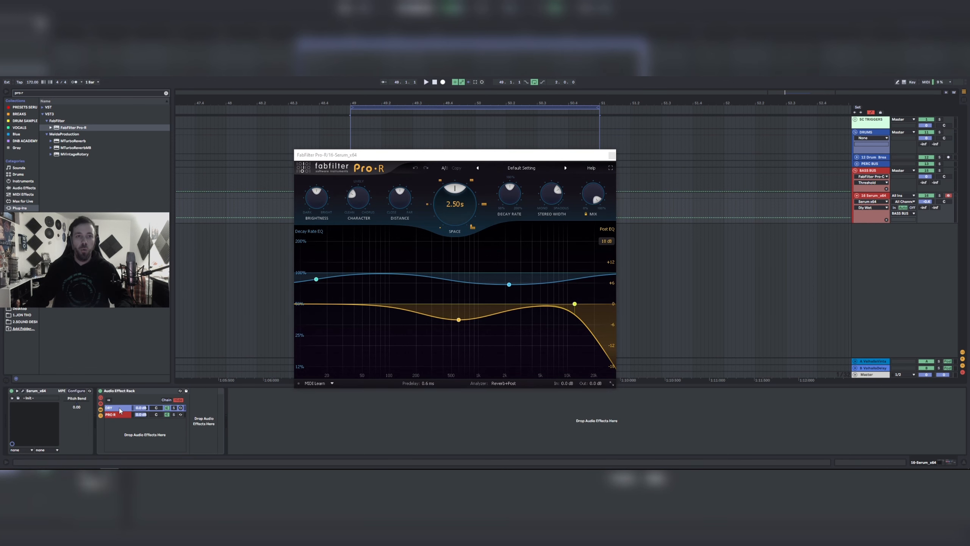
left_click(174, 408)
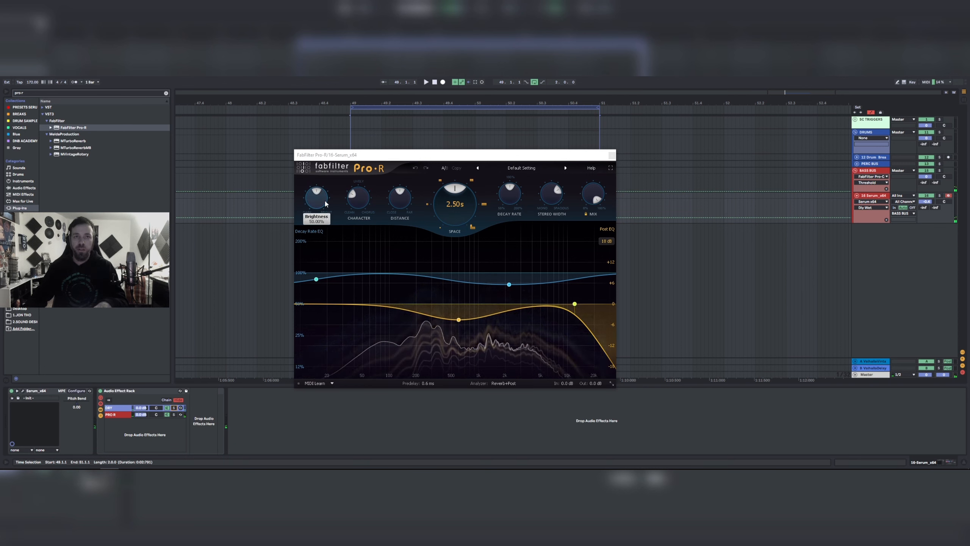
Step: Load the Slap Back Ambience preset in Pro-R
left_click(522, 168)
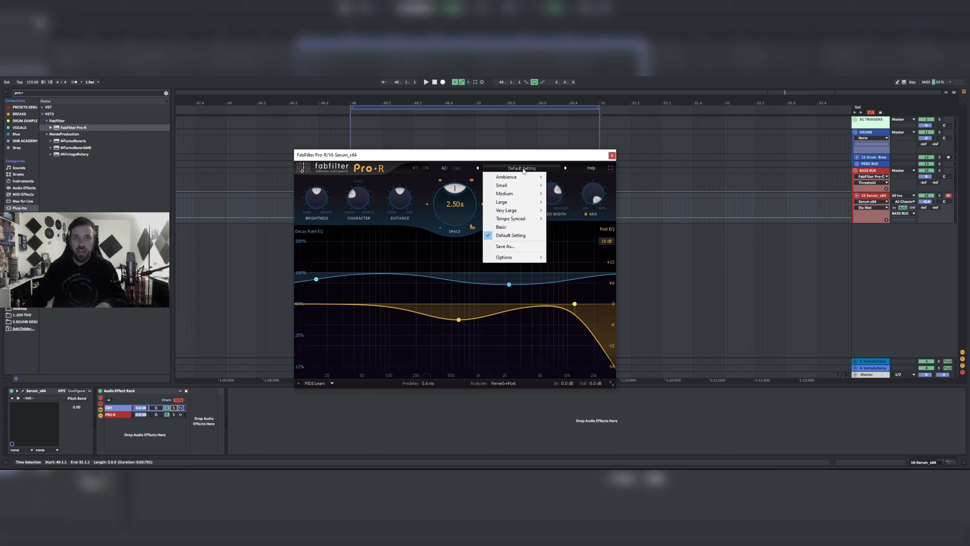
mouse_move(529, 179)
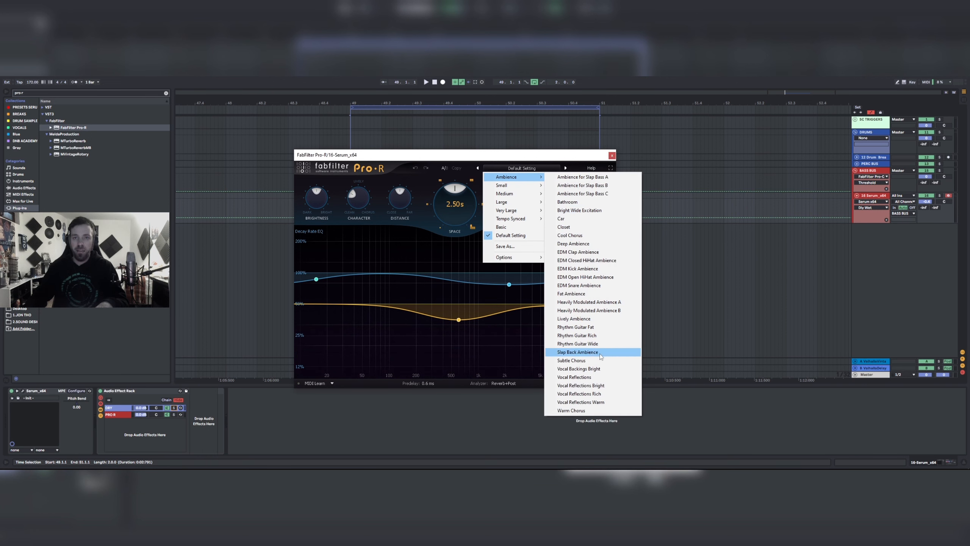
left_click(600, 354)
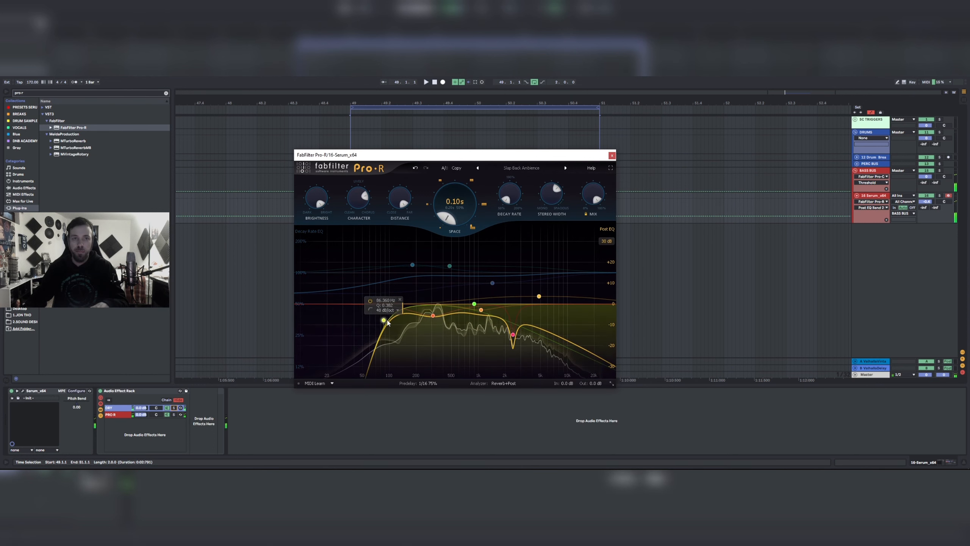
Step: Reshape Pro-R's Post EQ by moving the low cut up and flattening the high-frequency dip, and set Space to 0.49 s
left_click_drag(384, 320, 412, 304)
left_click_drag(511, 337, 517, 314)
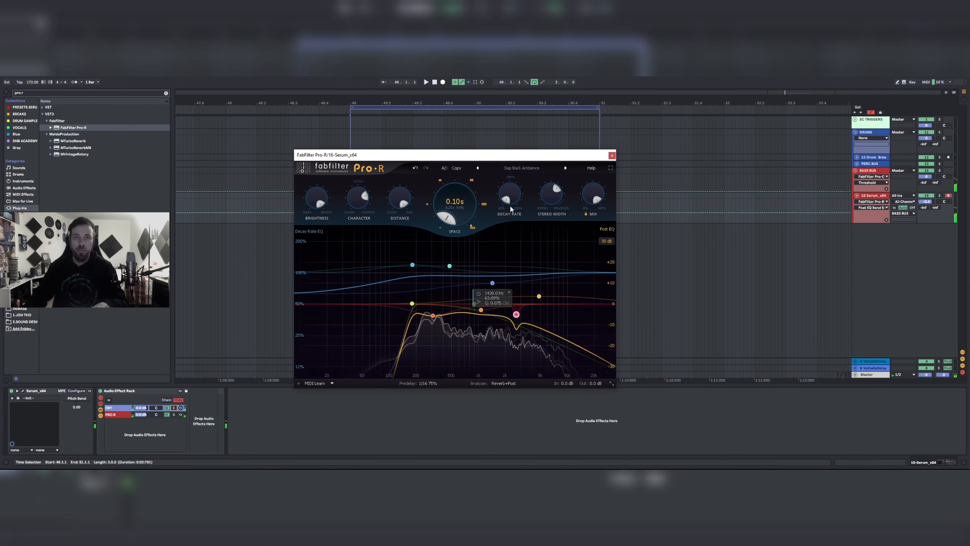
left_click(599, 209)
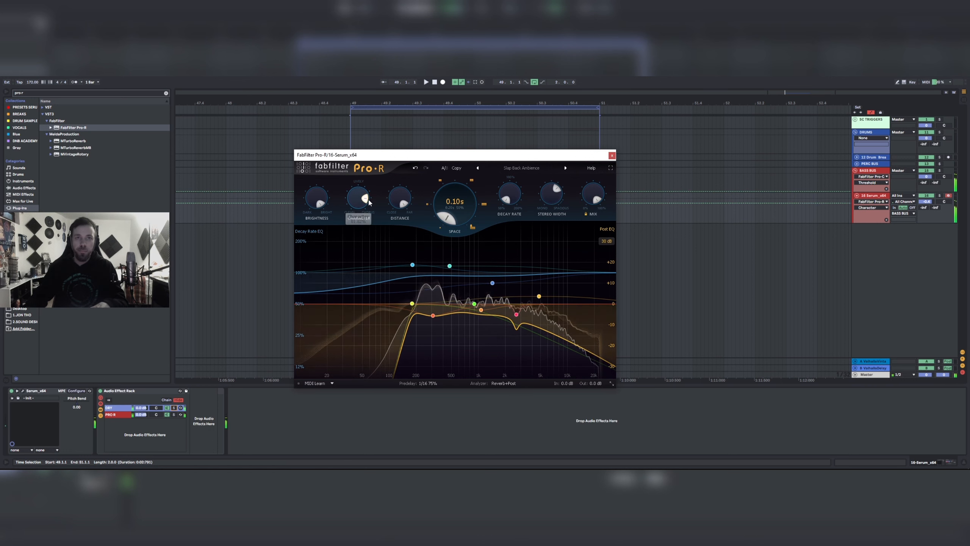
left_click_drag(452, 225, 451, 198)
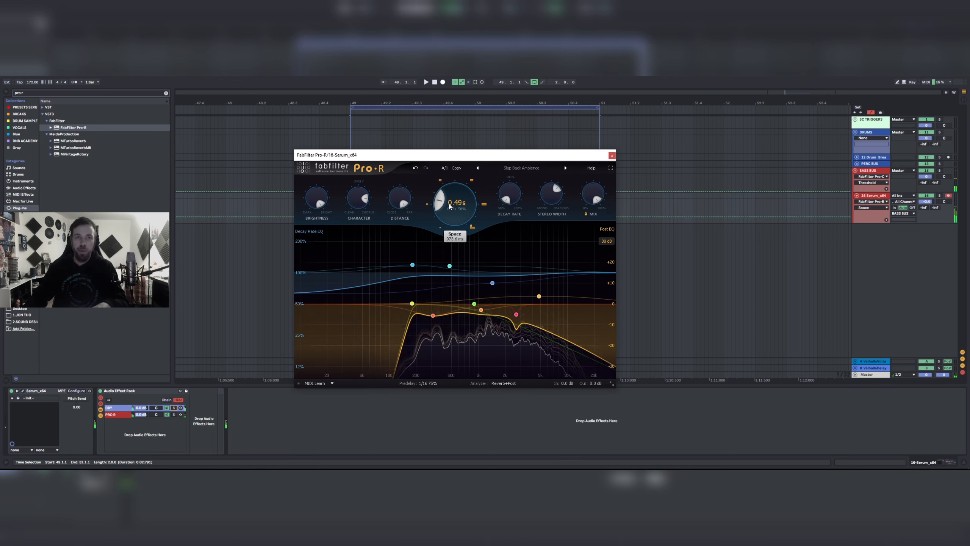
left_click_drag(413, 304, 405, 296)
left_click_drag(518, 313, 520, 303)
Step: Adjust the PRO R chain's volume in the rack and close the reverb window
left_click_drag(144, 416, 144, 415)
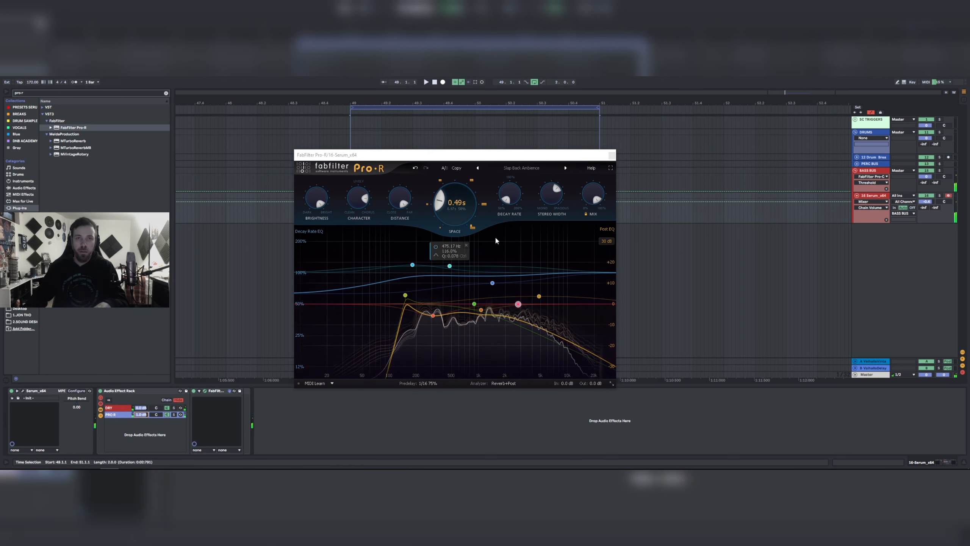
left_click(612, 156)
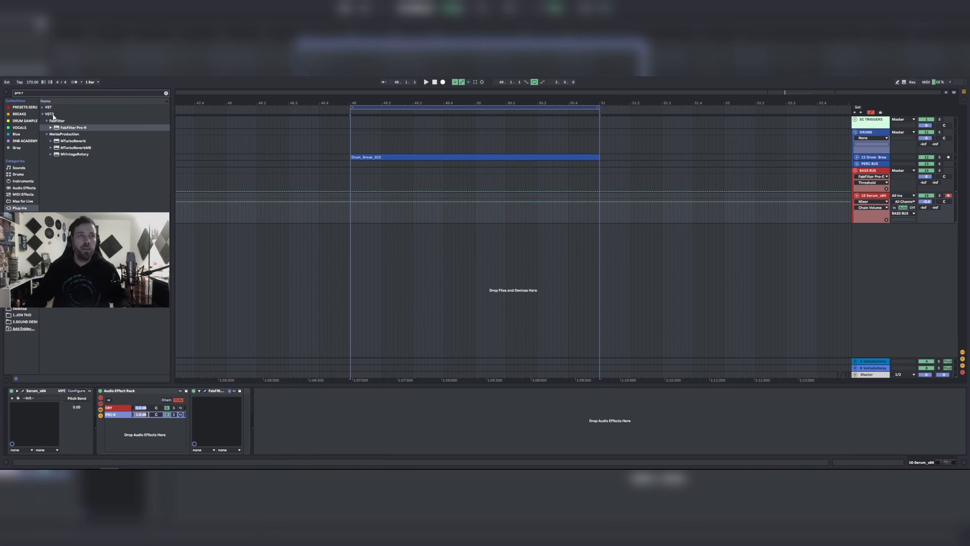
Step: Find Frequency Shifter among the audio effects by searching "freq" and add it after the rack on the Serum track
left_click_drag(29, 94, 0, 89)
key("BackSpace")
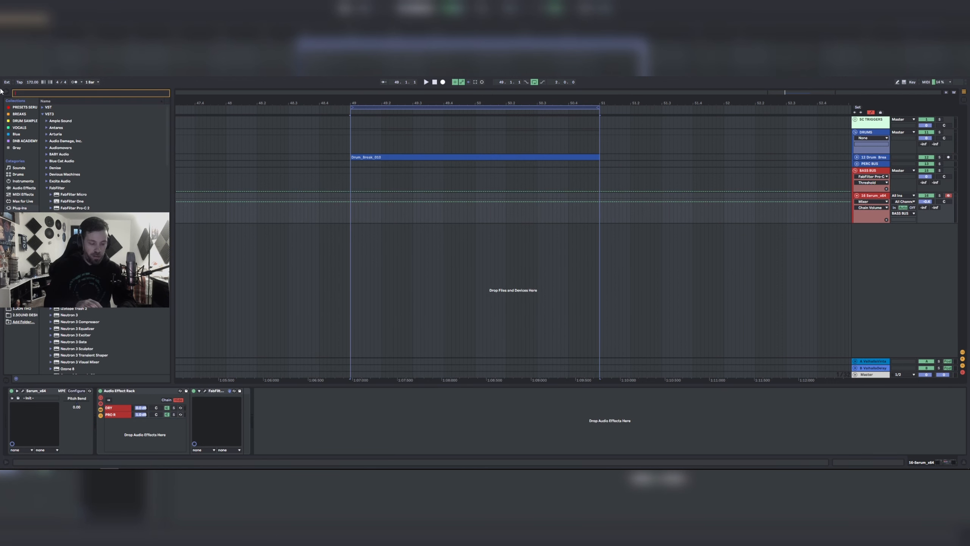
type("freq")
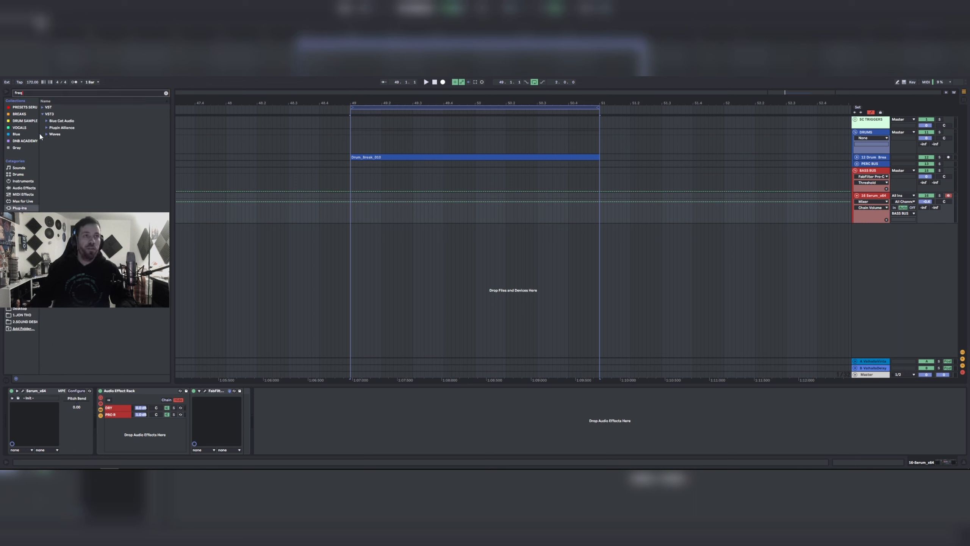
left_click(23, 188)
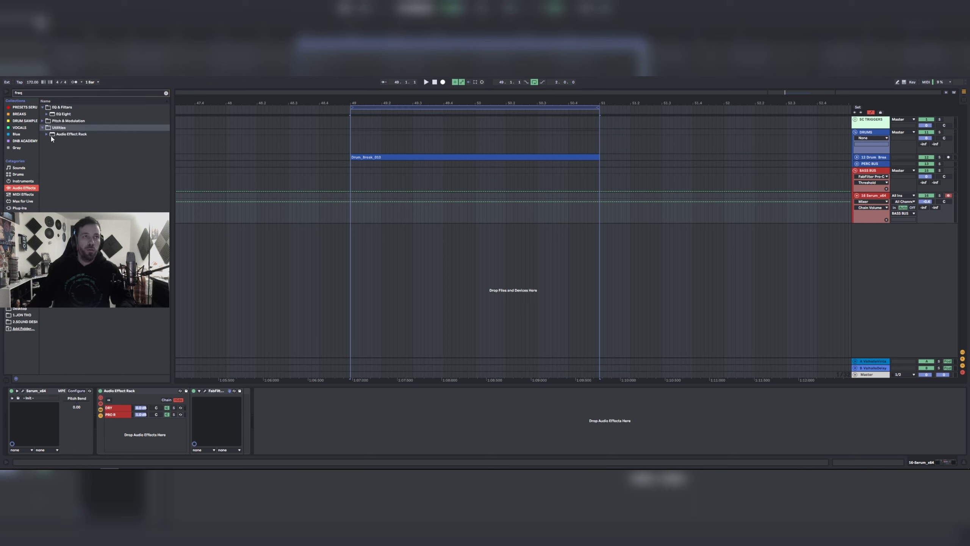
left_click(42, 121)
left_click_drag(50, 121, 302, 418)
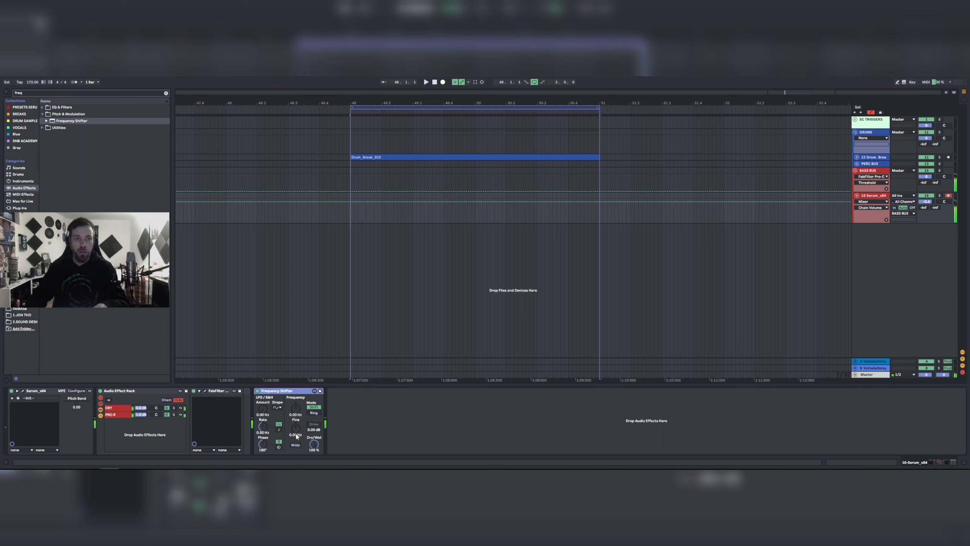
Step: Switch the Frequency Shifter to Ring mode, adjust its ring frequency, and set Dry/Wet to 0%
left_click(312, 413)
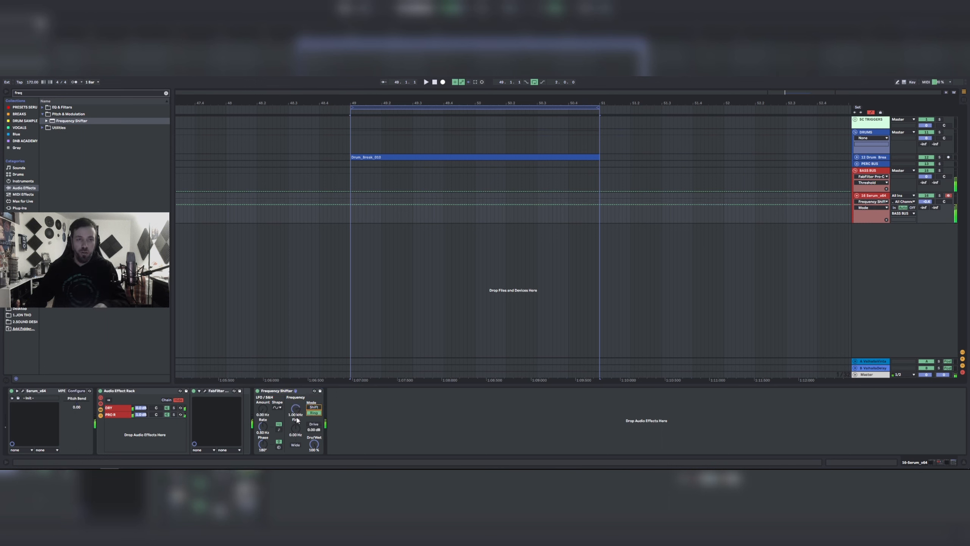
mouse_move(296, 414)
left_mouse_down()
mouse_move(296, 444)
mouse_move(296, 418)
left_mouse_up()
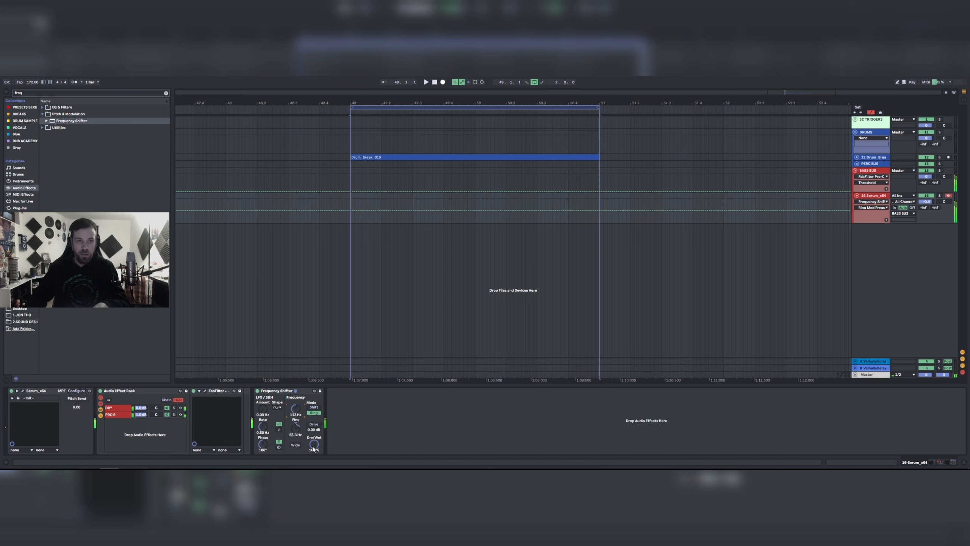
left_click_drag(294, 409, 293, 400)
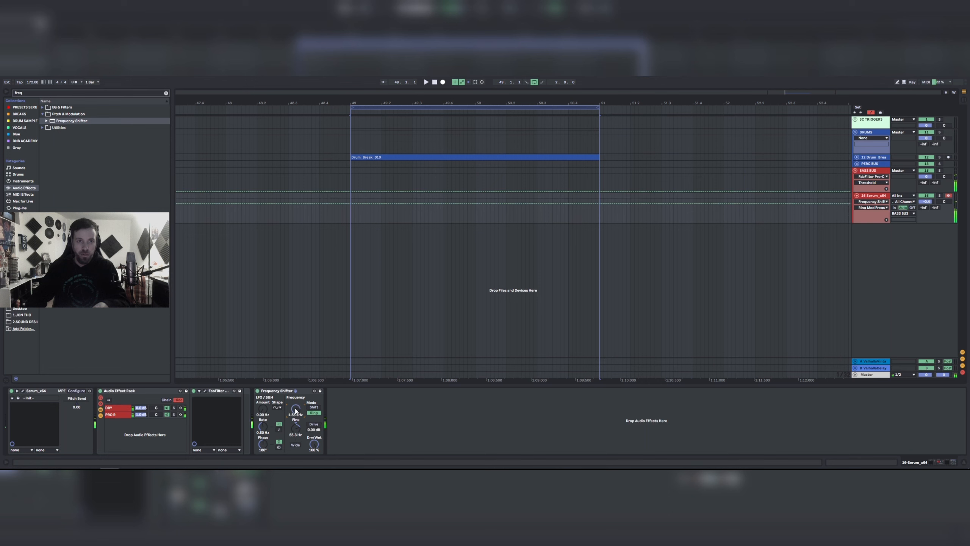
left_click_drag(311, 452, 311, 474)
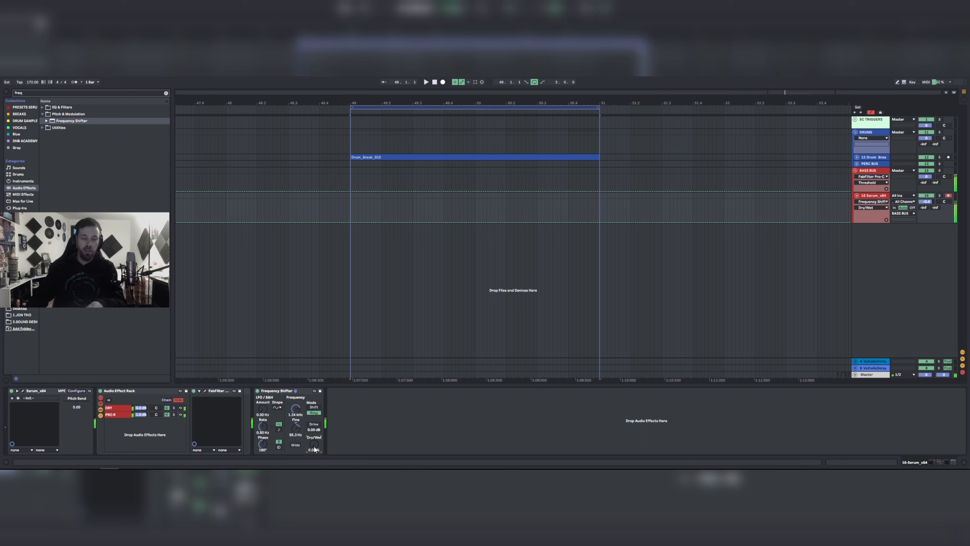
mouse_move(314, 449)
left_mouse_down()
mouse_move(314, 430)
mouse_move(314, 447)
mouse_move(298, 425)
mouse_move(307, 445)
left_mouse_up()
left_click_drag(294, 408, 294, 412)
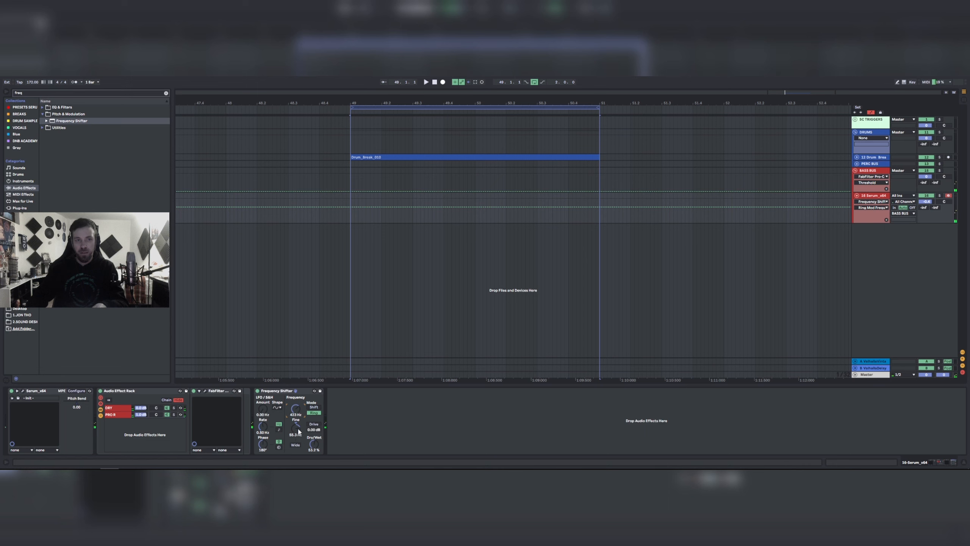
left_click_drag(299, 431, 313, 458)
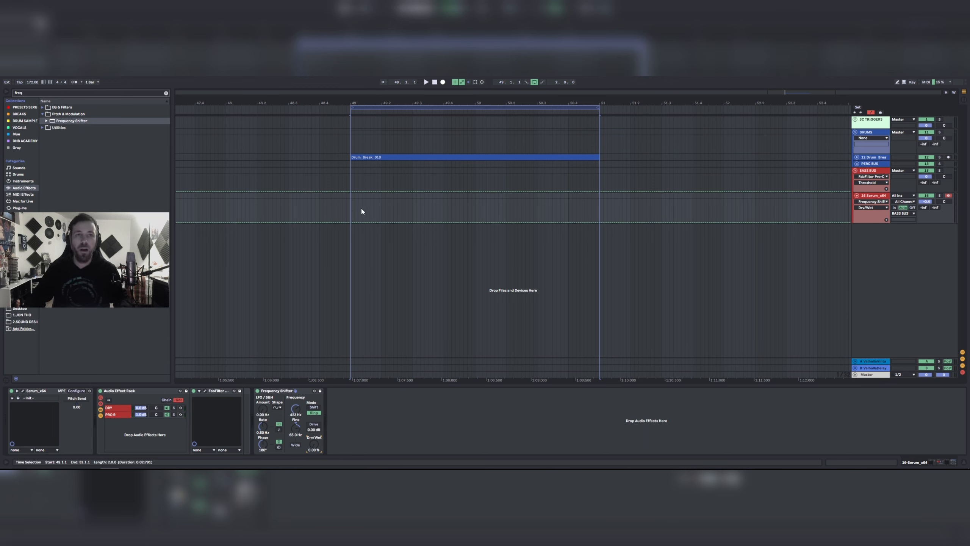
Step: Create a two-bar MIDI clip on the Serum track at bar 49 and draw a one-bar F3 note at its start
left_click_drag(352, 207, 585, 196)
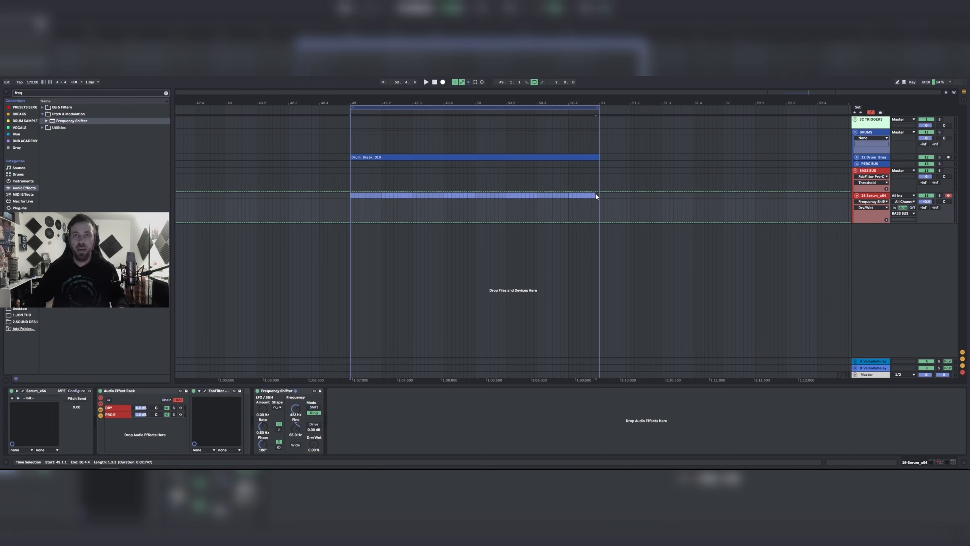
key("ctrl+shift+m")
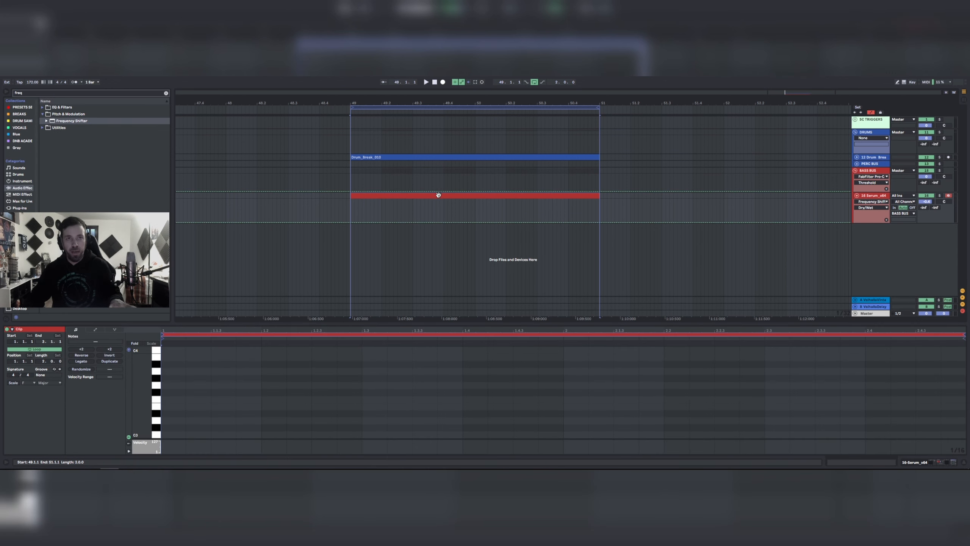
double_click(167, 399)
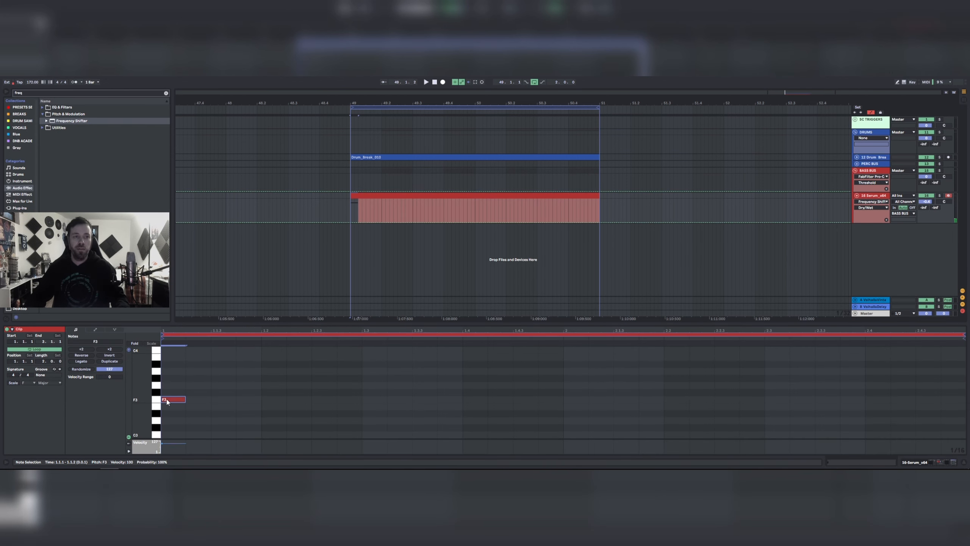
left_click_drag(185, 399, 553, 391)
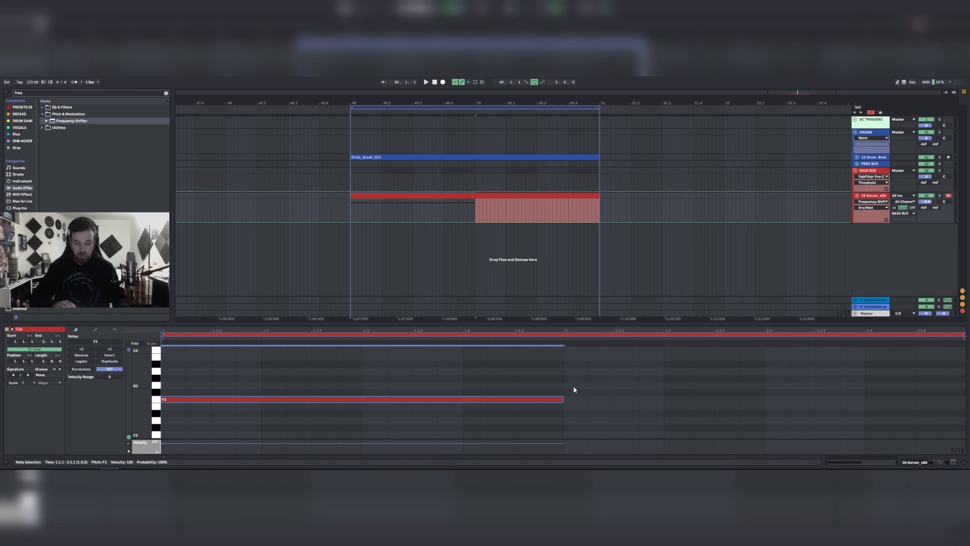
Step: Lower the MIDI note to F1, lengthen it to five beats, and audition it with the drum break
key("shift+Down")
key("space")
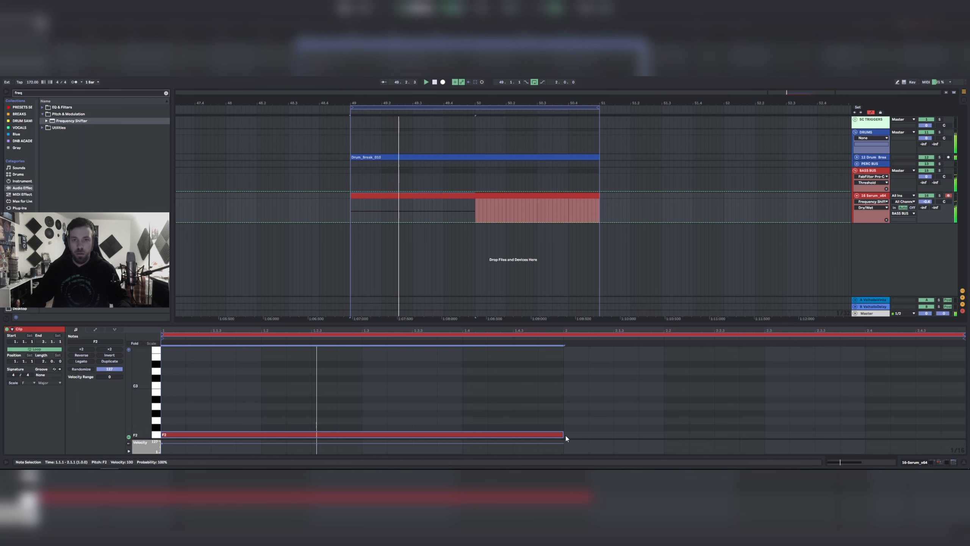
left_click_drag(563, 435, 664, 430)
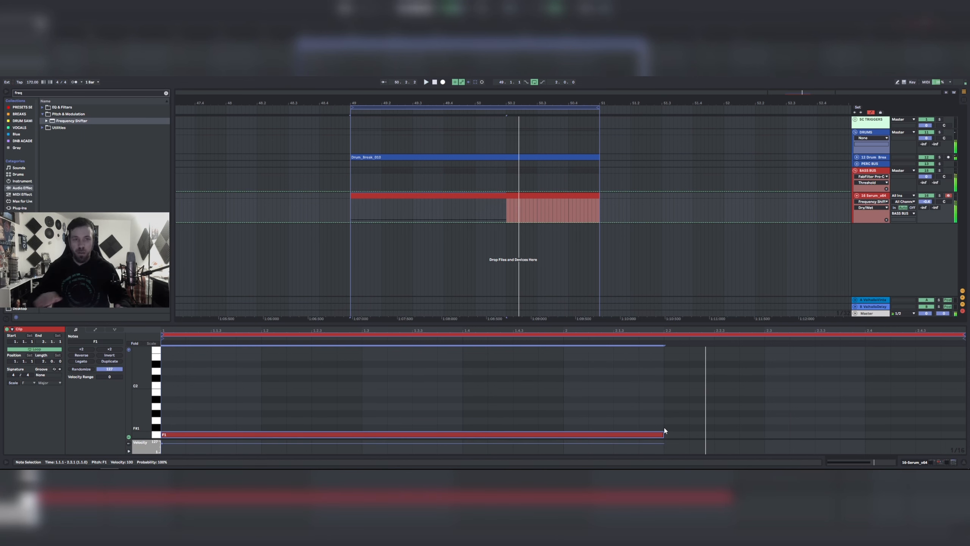
key("shift+Down")
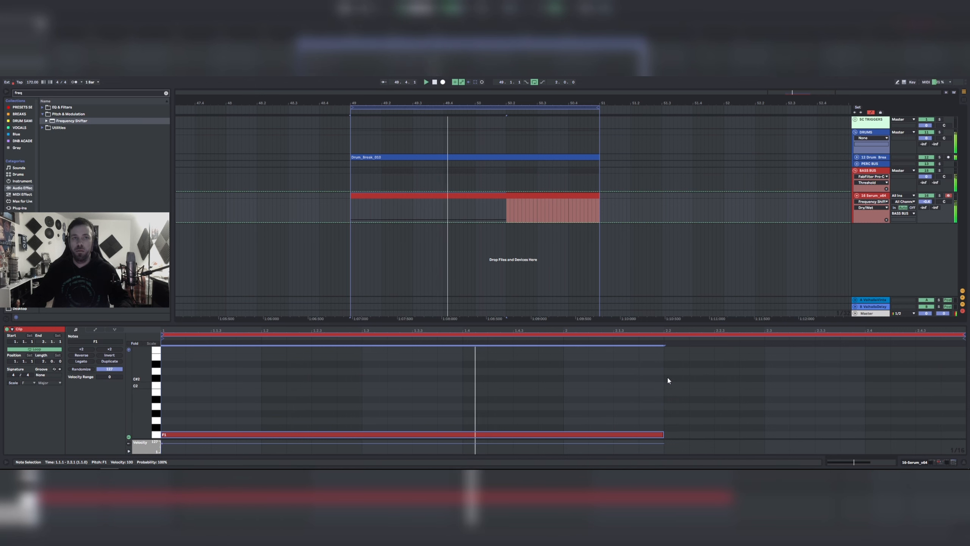
left_click(587, 369)
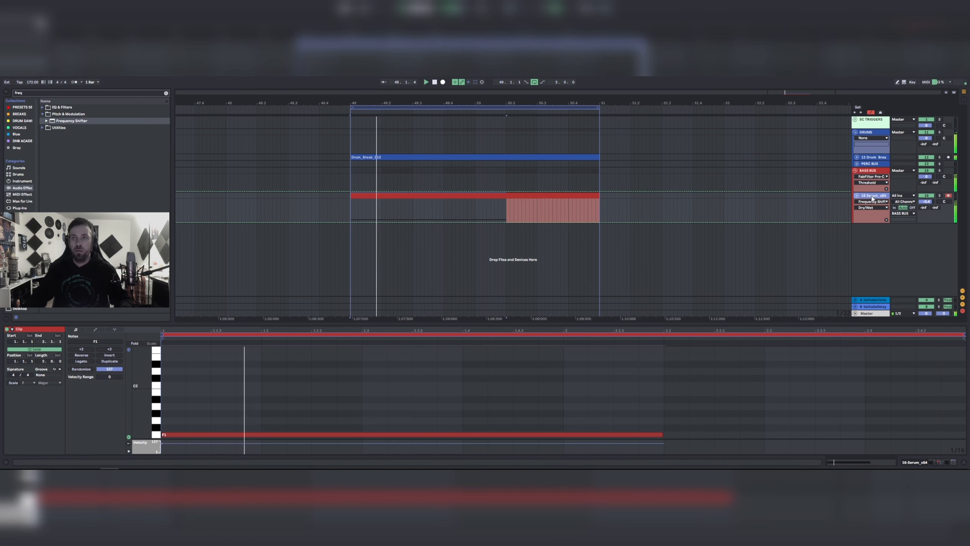
key("space")
left_click(446, 426)
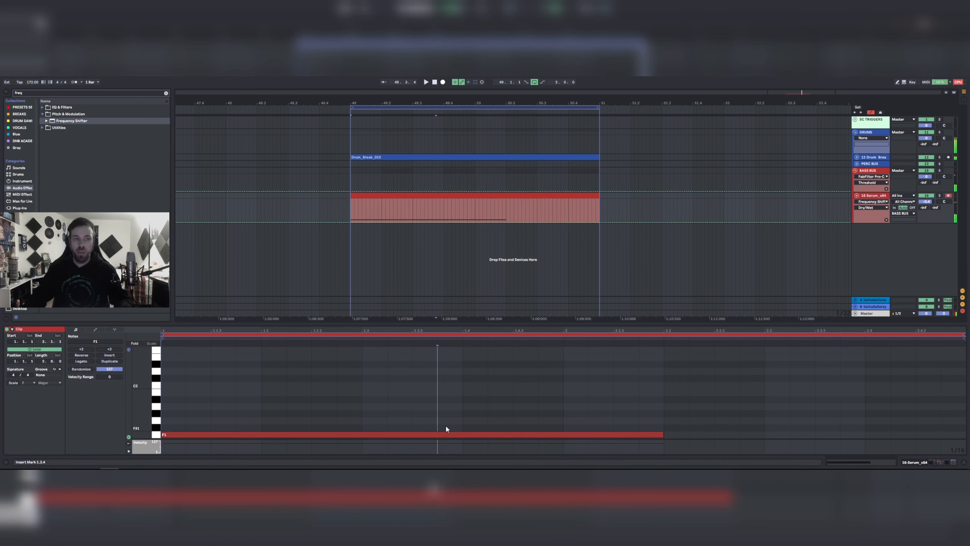
key("ctrl+a")
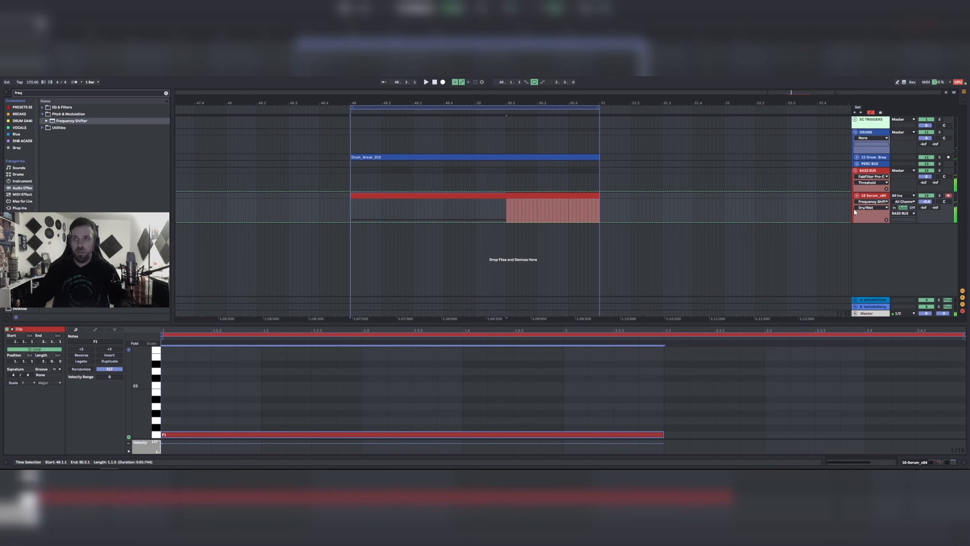
double_click(872, 196)
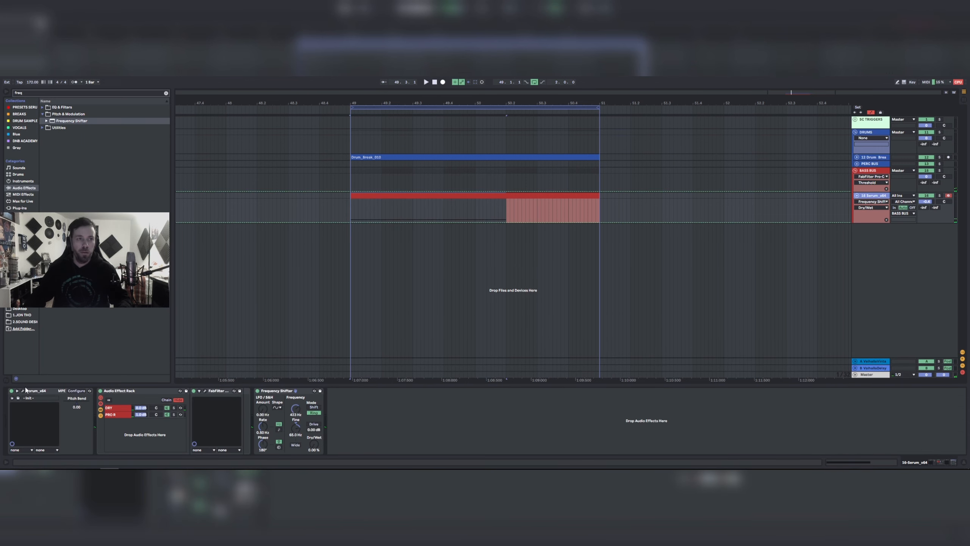
left_click(23, 392)
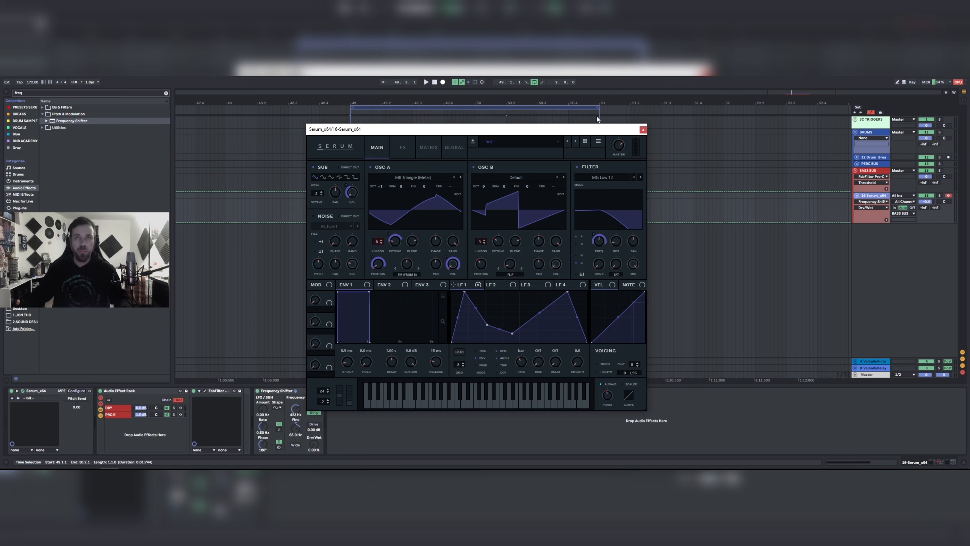
left_click(642, 130)
right_click(876, 197)
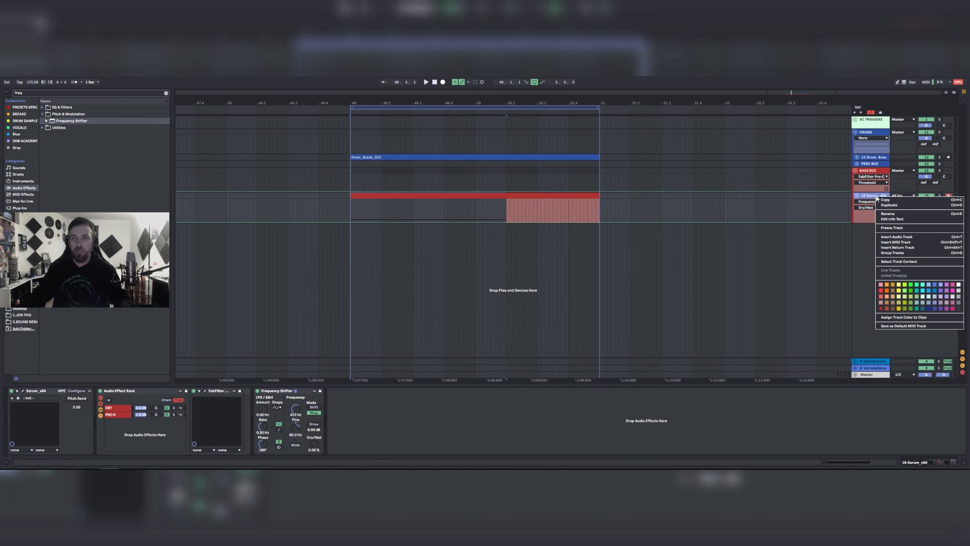
Step: Insert an audio track below the Serum track with Resampling as its input, arm it, and solo the Serum track
left_click(867, 198)
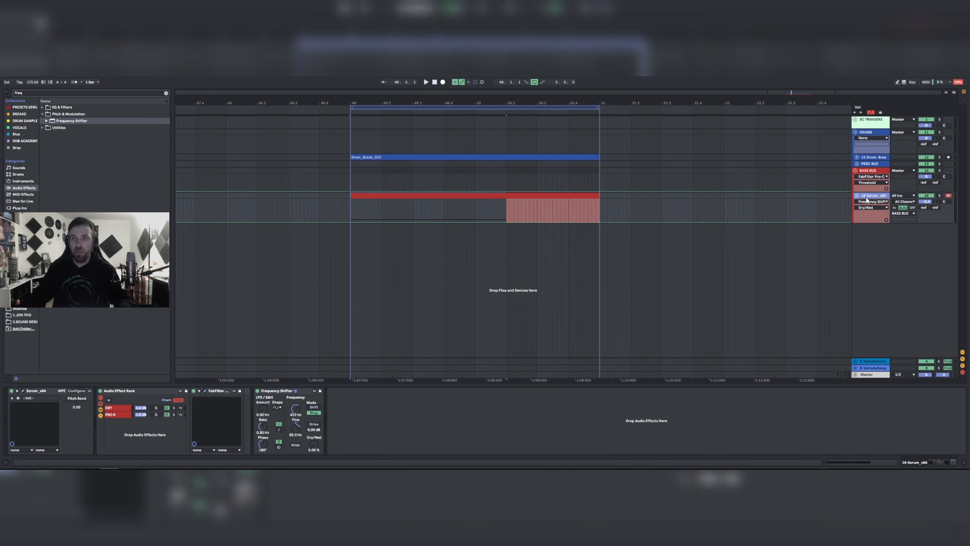
key("ctrl+t")
left_click(902, 228)
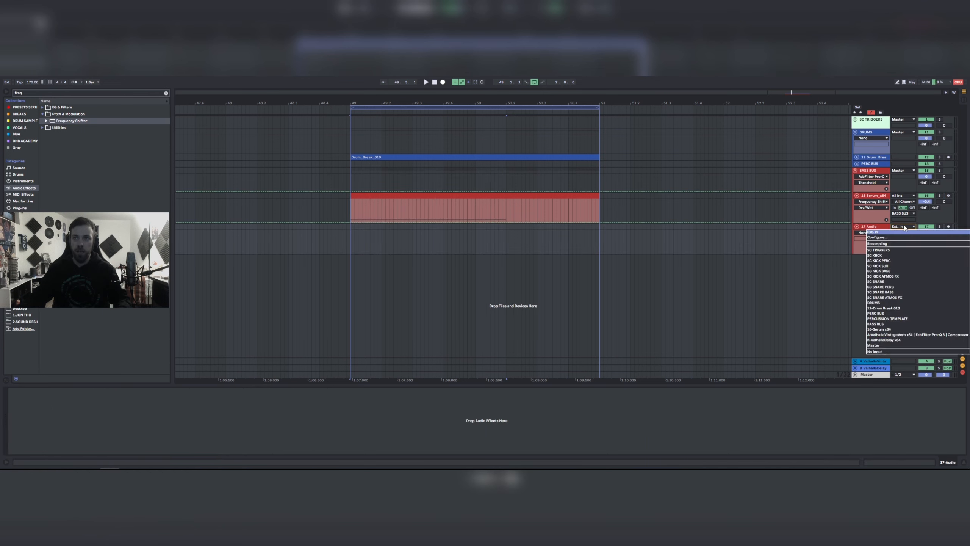
left_click(942, 232)
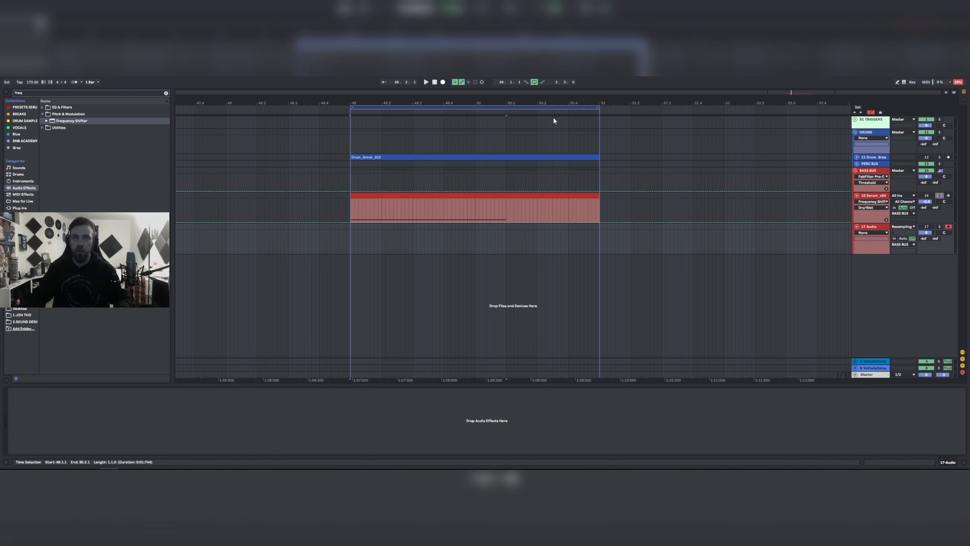
Step: Record the soloed Serum bass onto the new audio track from bar 49 and deactivate the Serum track
left_click(443, 82)
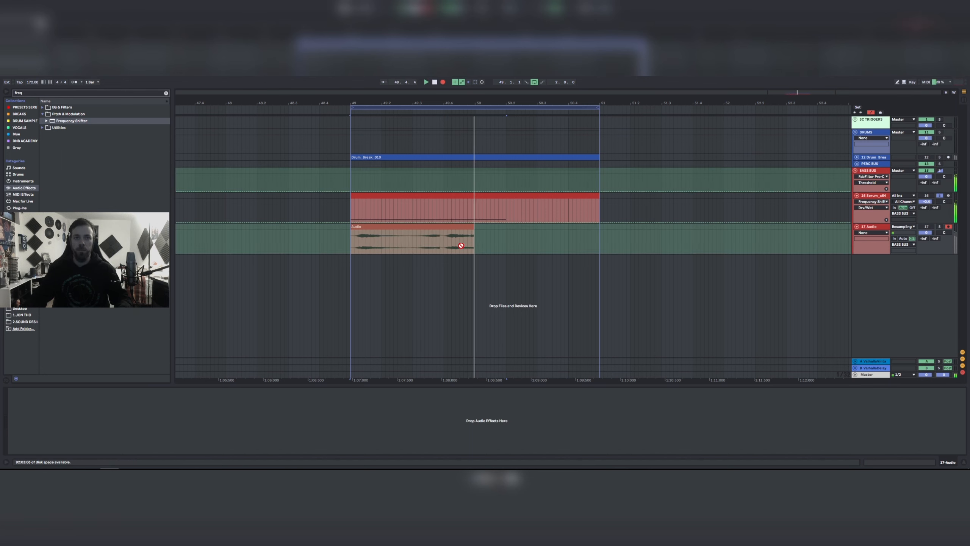
key("F9")
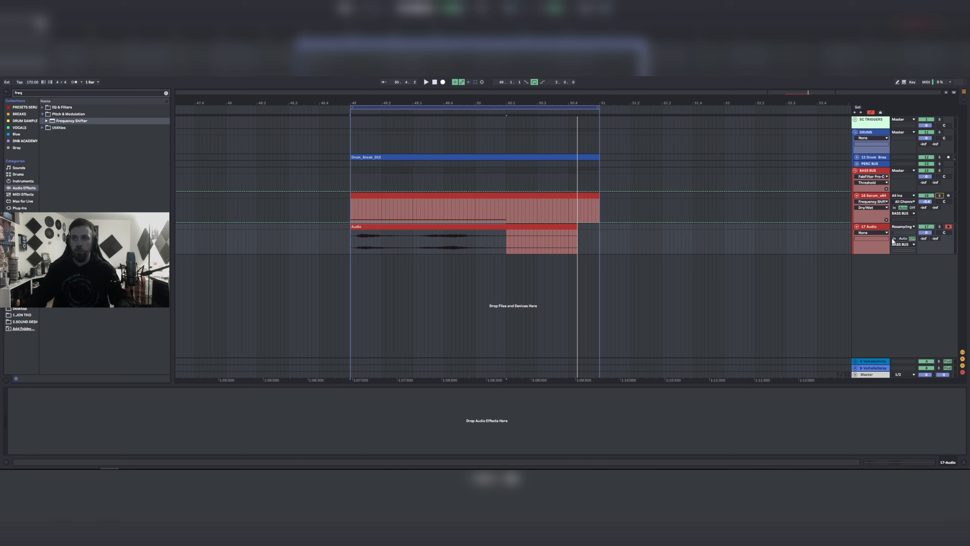
left_click(884, 197)
left_click(927, 195)
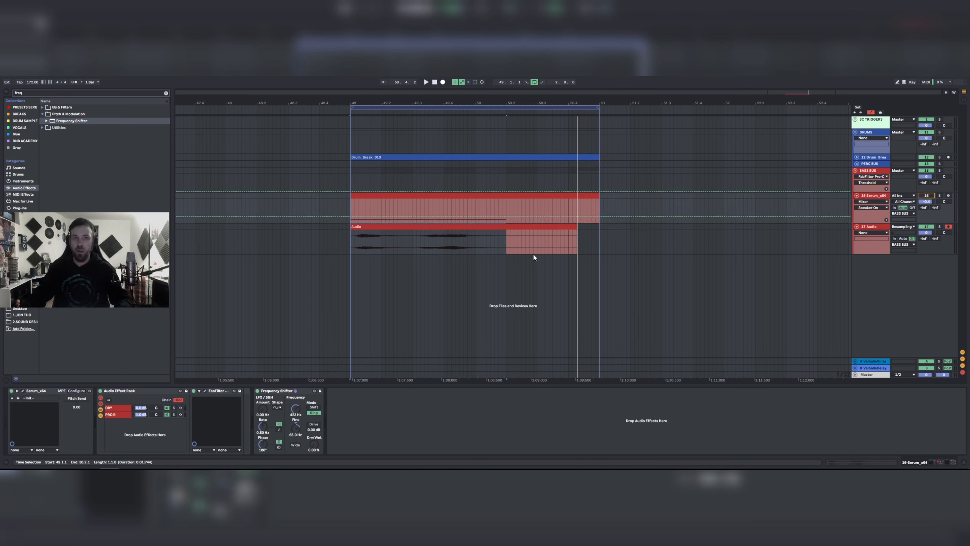
Step: Solo the resampled audio track and play back its recorded clip
left_click(398, 227)
left_click(864, 227)
left_click(402, 222)
left_click(403, 225)
key("space")
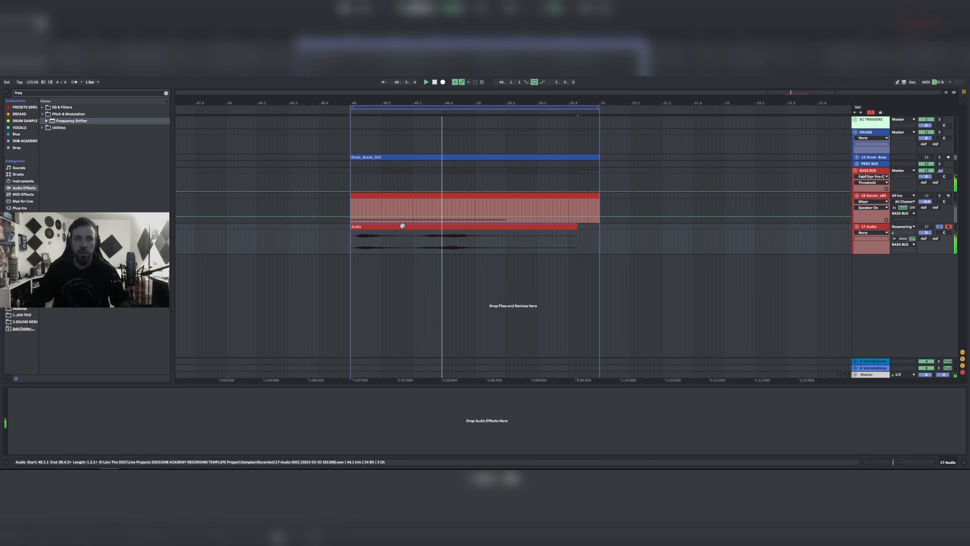
key("space")
Step: Open the recorded audio clip and show its Transposition clip envelope for editing
double_click(361, 227)
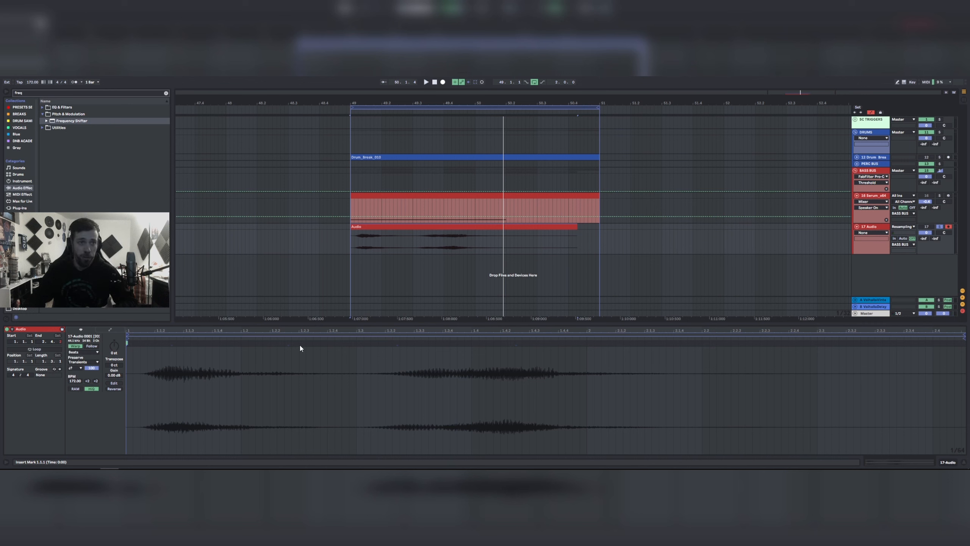
left_click(108, 331)
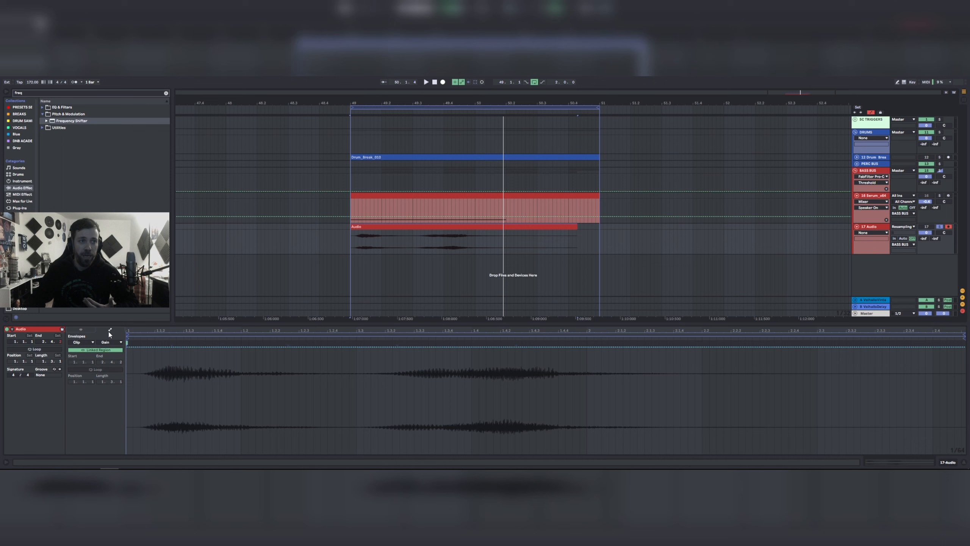
left_click(87, 342)
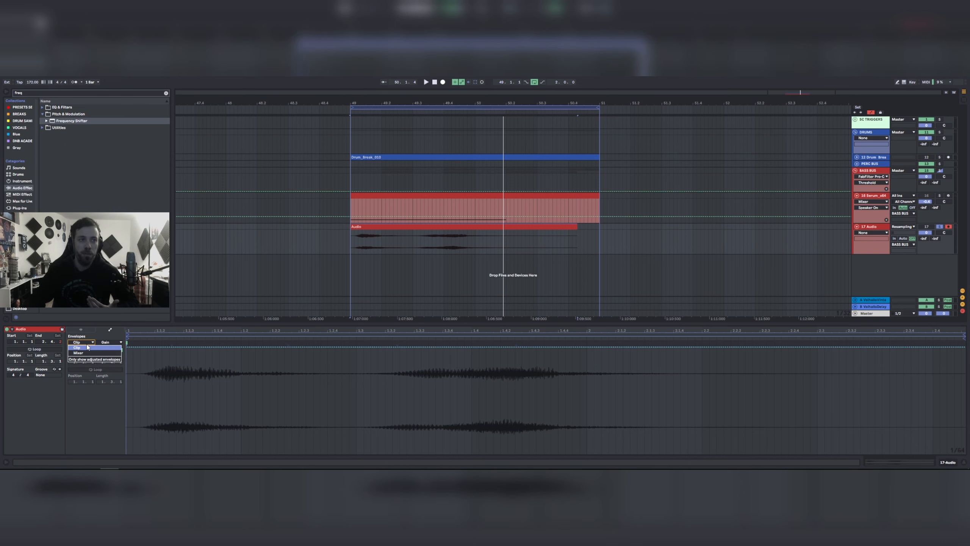
left_click(116, 342)
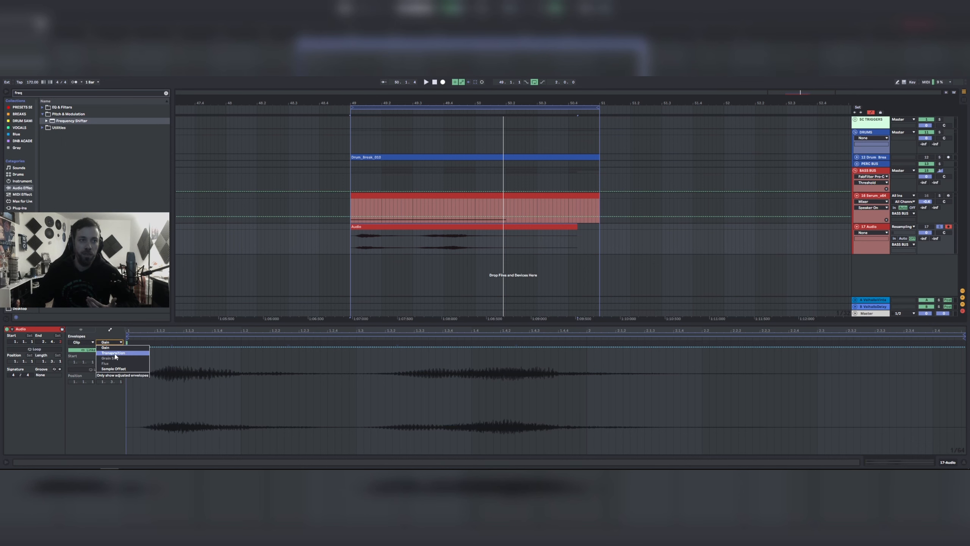
left_click(115, 358)
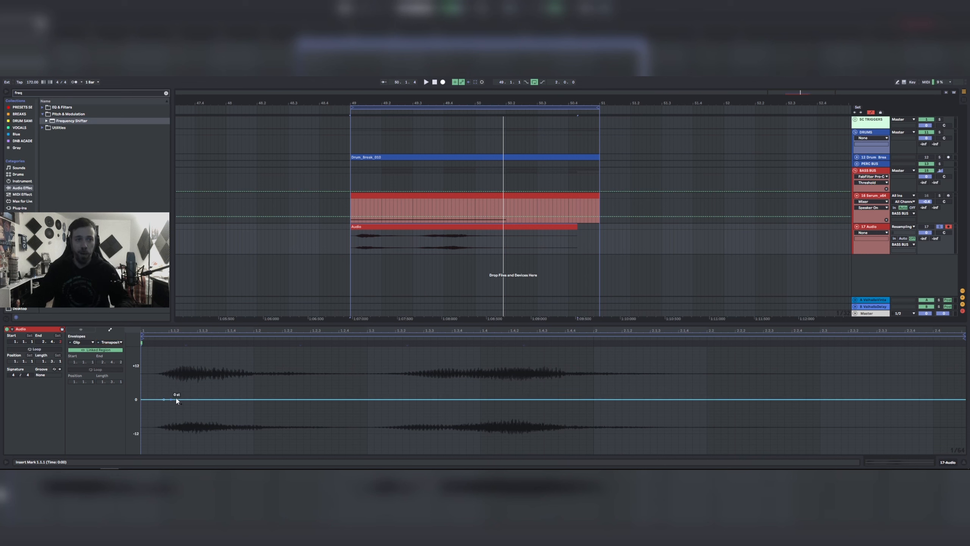
Step: Draw two rising peaks at the start of the Transposition envelope, lower the second, and drop the remainder to about -9 semitones
left_click(248, 399)
left_click_drag(205, 400, 239, 360)
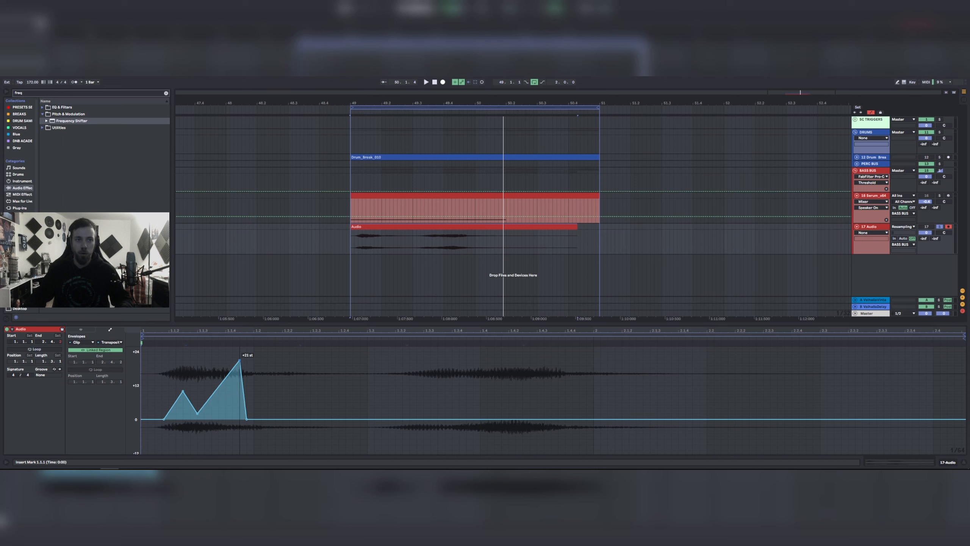
left_click_drag(246, 419, 296, 444)
key("space")
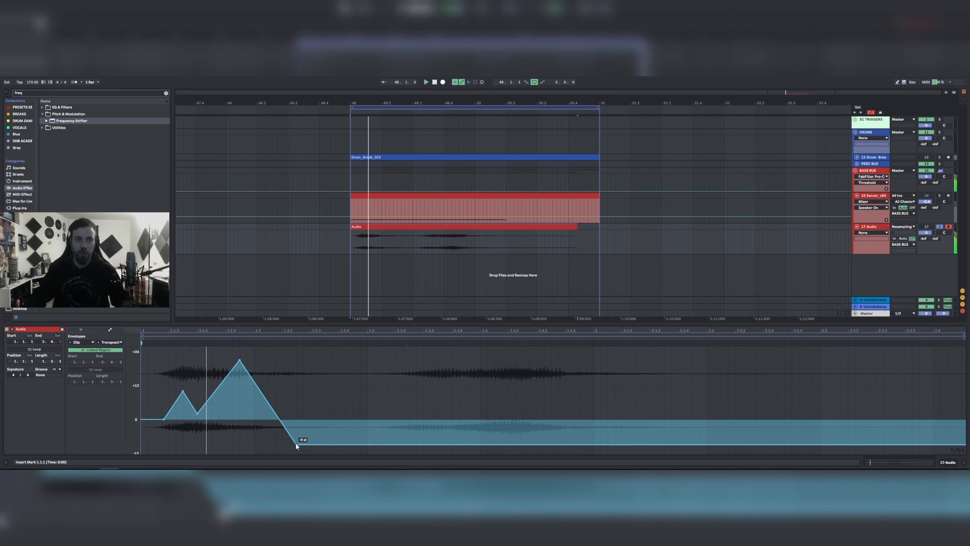
left_click_drag(239, 362, 240, 380)
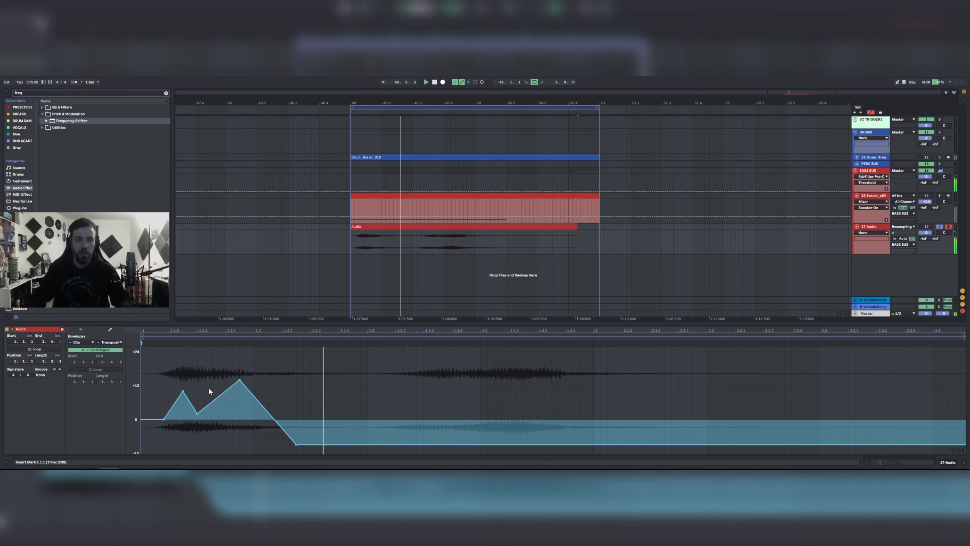
Step: Adjust the clip's warp mode and reshape the Transposition envelope's start into a high early peak of about +21 semitones and a smaller second peak
left_click(84, 336)
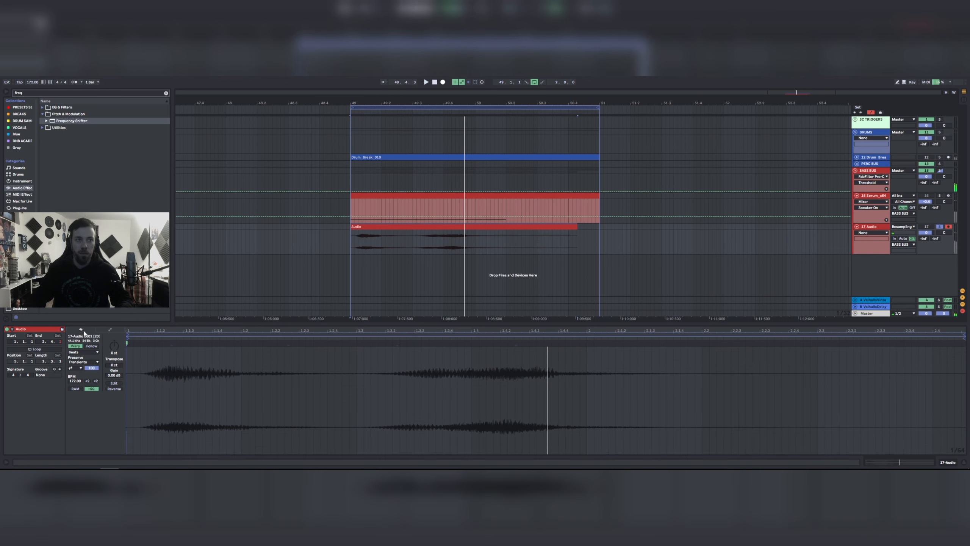
left_click(83, 352)
left_click(111, 330)
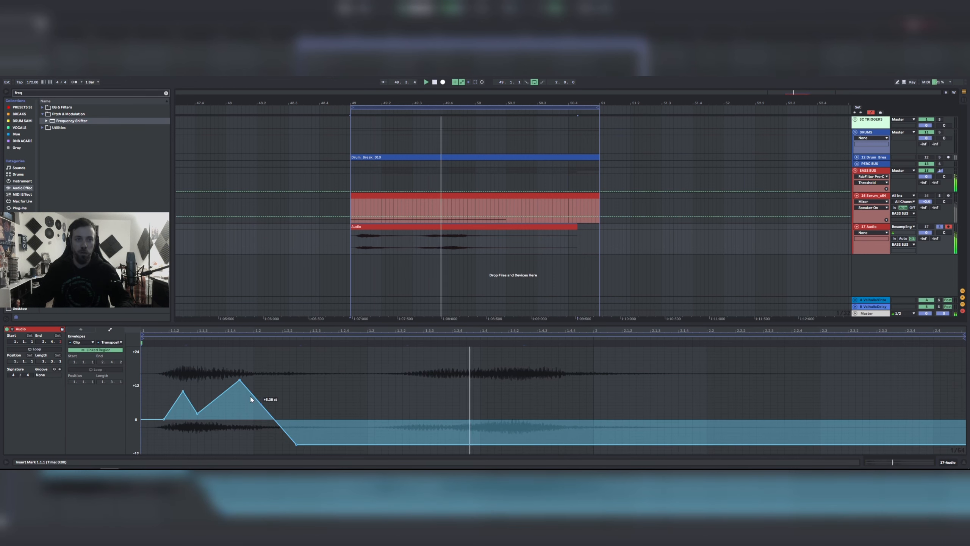
left_click_drag(239, 381, 176, 360)
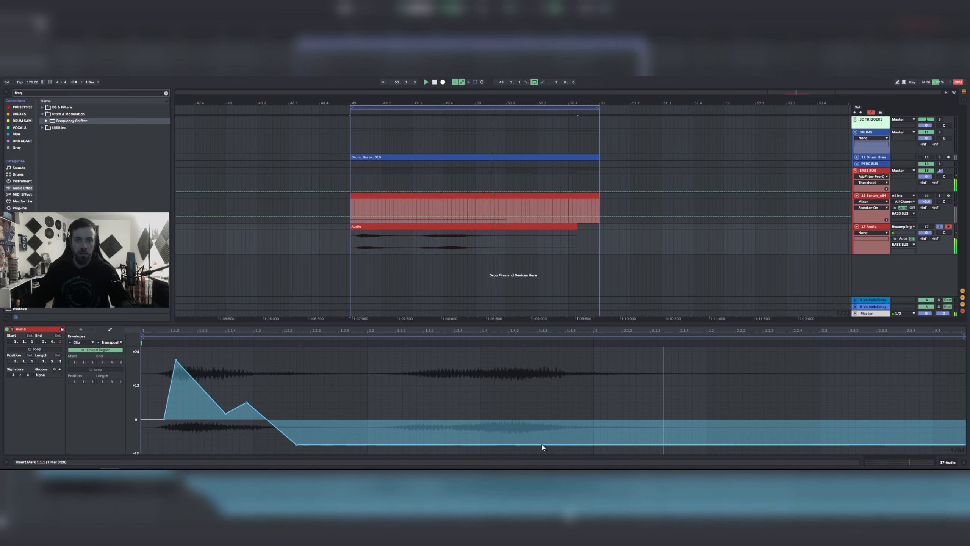
Step: Shape the Transposition envelope under the second swell into a gentle rise to about -3 semitones and a slight fall
left_click_drag(409, 445, 579, 396)
key("space")
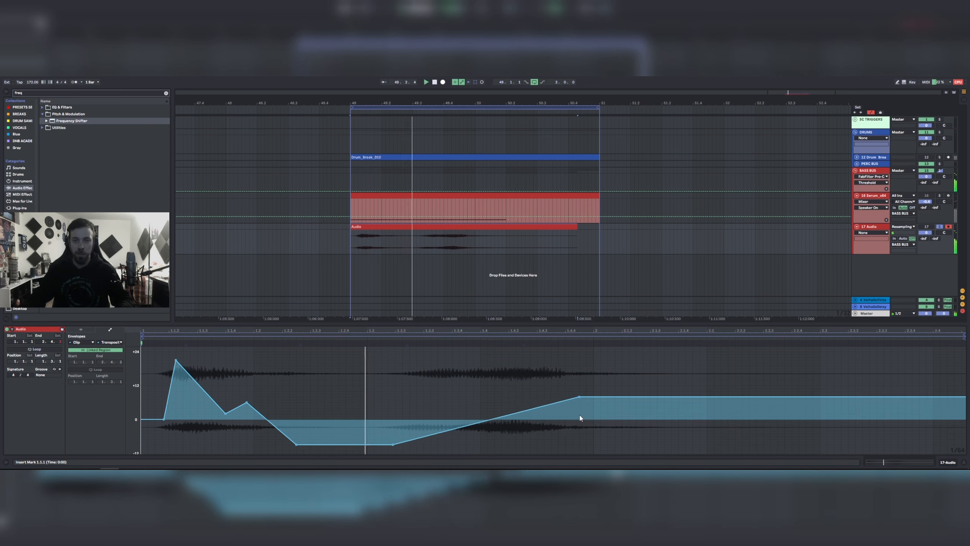
left_click_drag(580, 398, 580, 408)
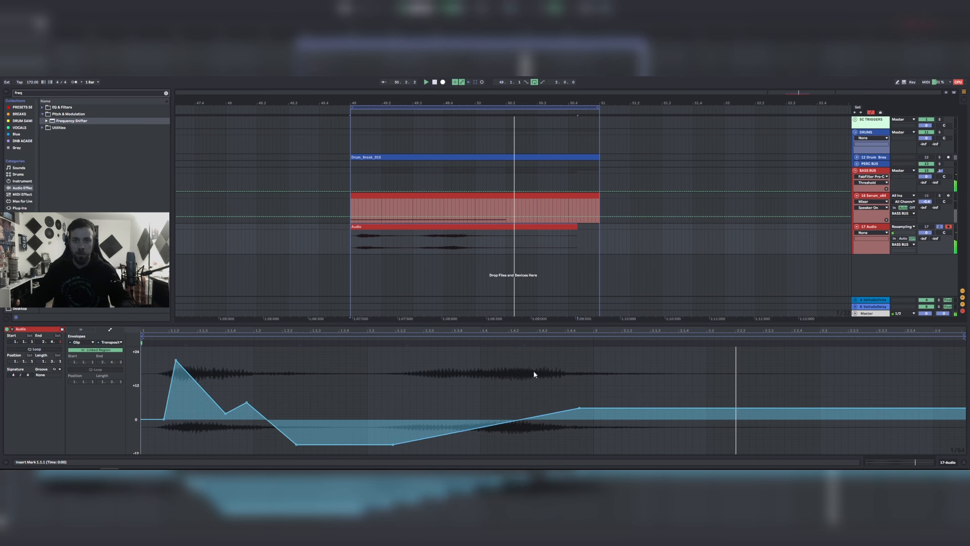
left_click_drag(573, 409, 511, 429)
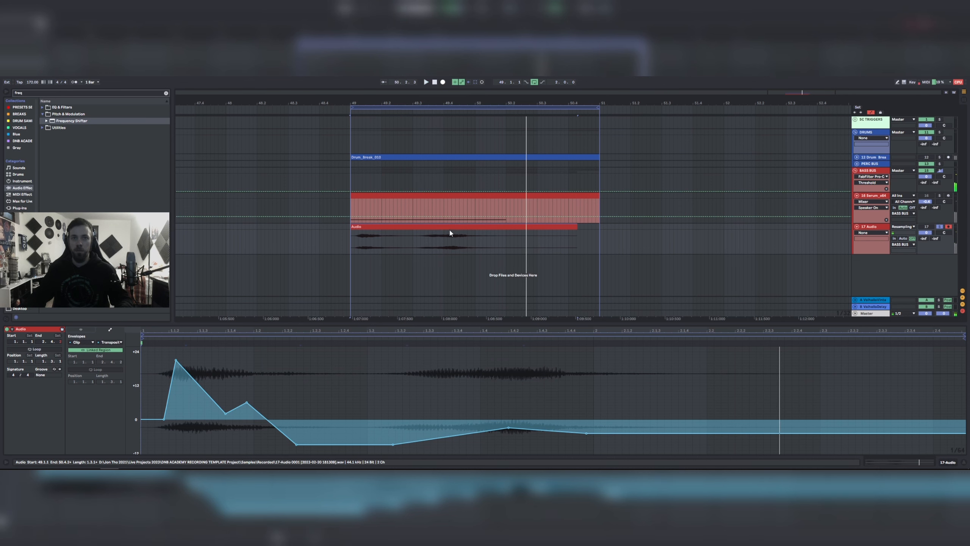
Step: Cut a short slice from the first swell, park the remaining audio beyond bar 51, and place the slice between beats 49.2 and 49.3
left_click_drag(362, 235, 590, 236)
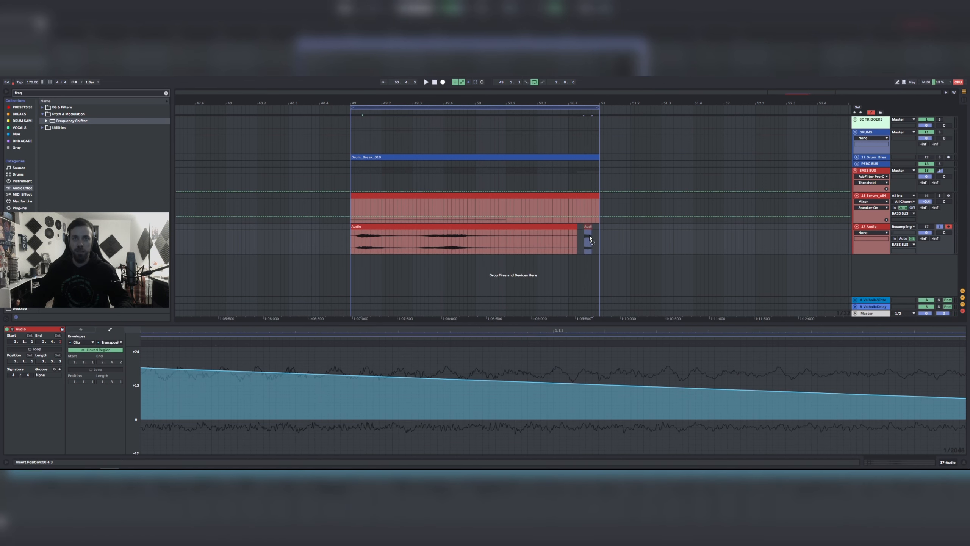
left_click_drag(505, 229, 762, 230)
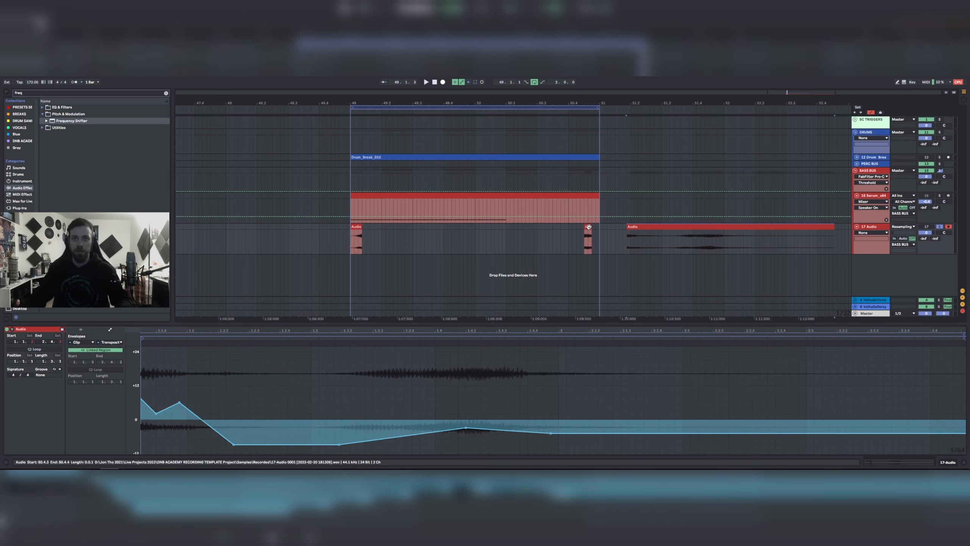
left_click_drag(589, 227, 416, 242)
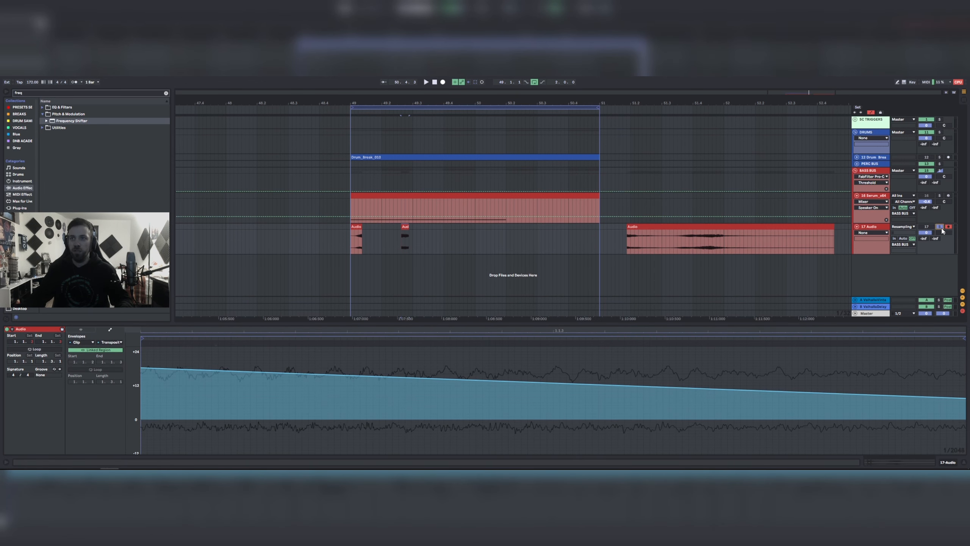
Step: Unsolo the resampled track, raise its ValhallaVintageVerb send, and audition the two short slices in new positions against the drums
left_click_drag(924, 240, 924, 229)
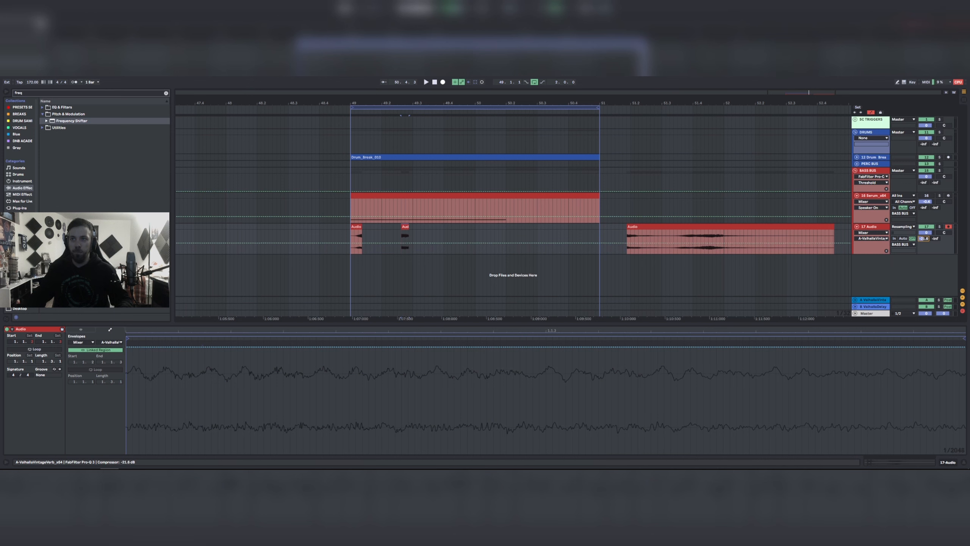
left_click_drag(354, 225, 384, 231)
left_click(357, 228)
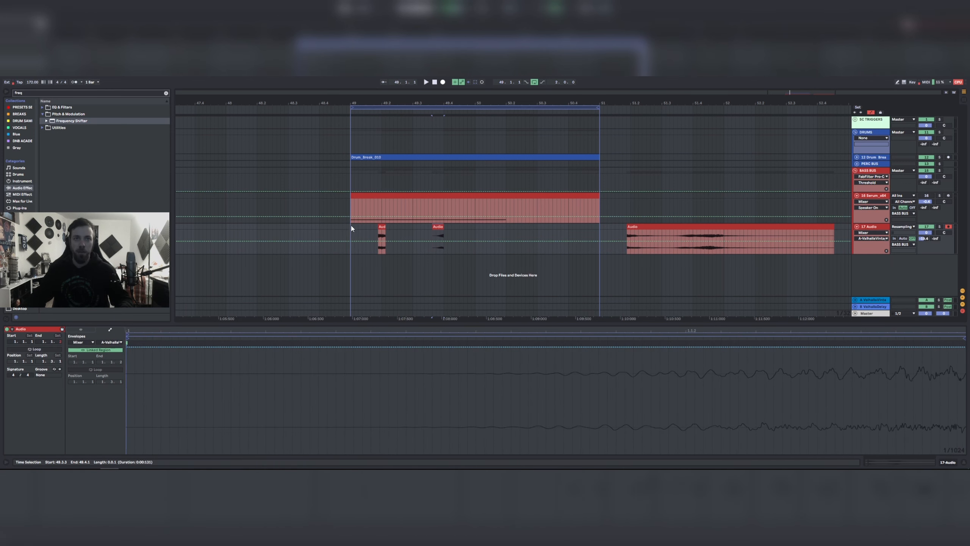
left_click(351, 229)
key("space")
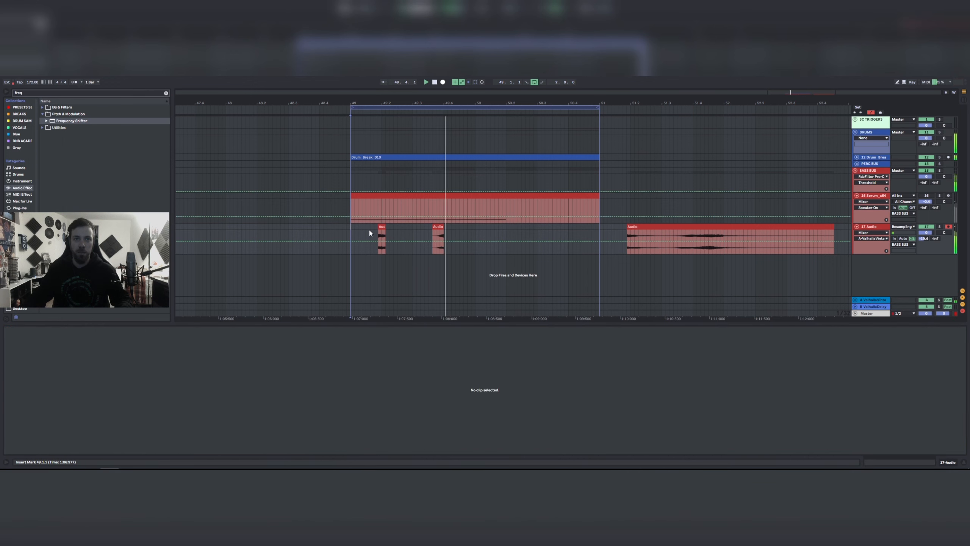
Step: Place a short slice at the start of bar 49 and move the parked clip's second swell to end at bar 50
left_click_drag(382, 229, 357, 231)
key("space")
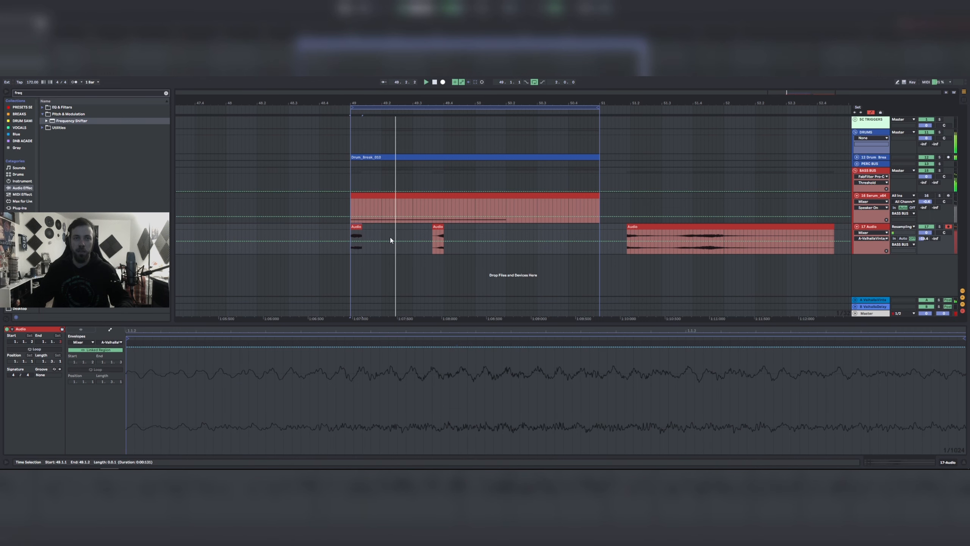
left_click_drag(693, 234, 462, 238)
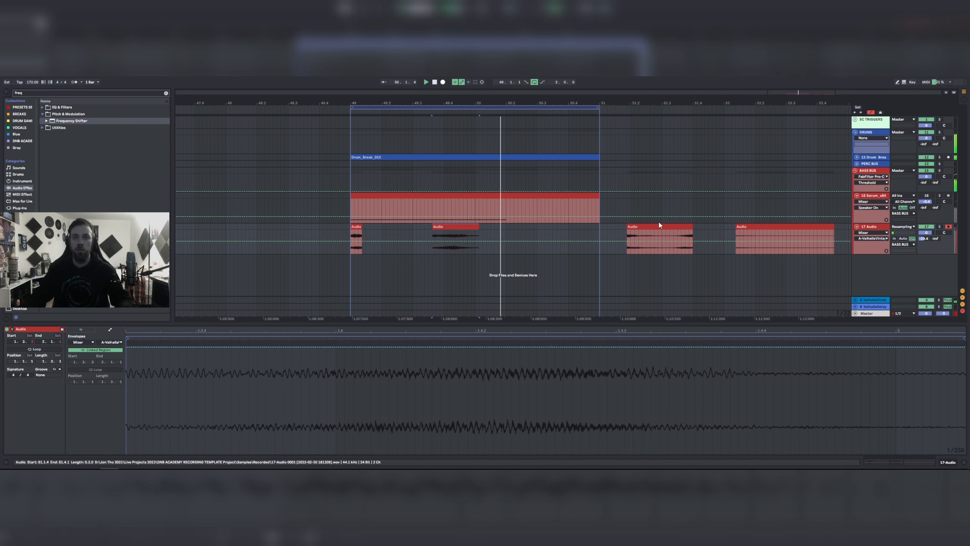
Step: Show the second-swell slice's Transposition clip envelope, draw a rising and falling pitch curve across it, and play it back
left_click(106, 343)
left_click(91, 343)
left_click(86, 349)
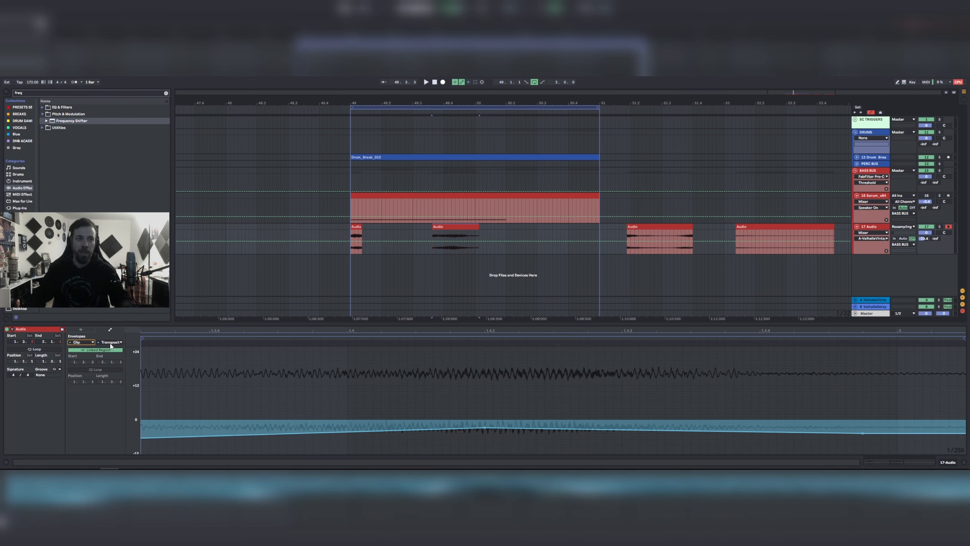
left_click_drag(596, 429, 674, 418)
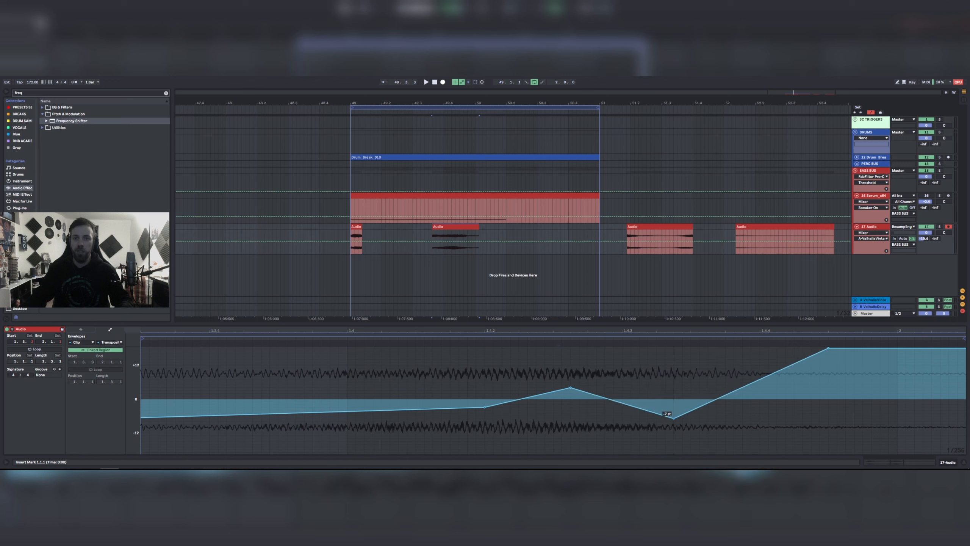
left_click_drag(292, 410, 294, 381)
key("space")
Step: Simplify the slice's pitch envelope by deleting its middle breakpoints, lowering the end to about -8 semitones and slightly reducing the first peak
left_click_drag(573, 388, 572, 388)
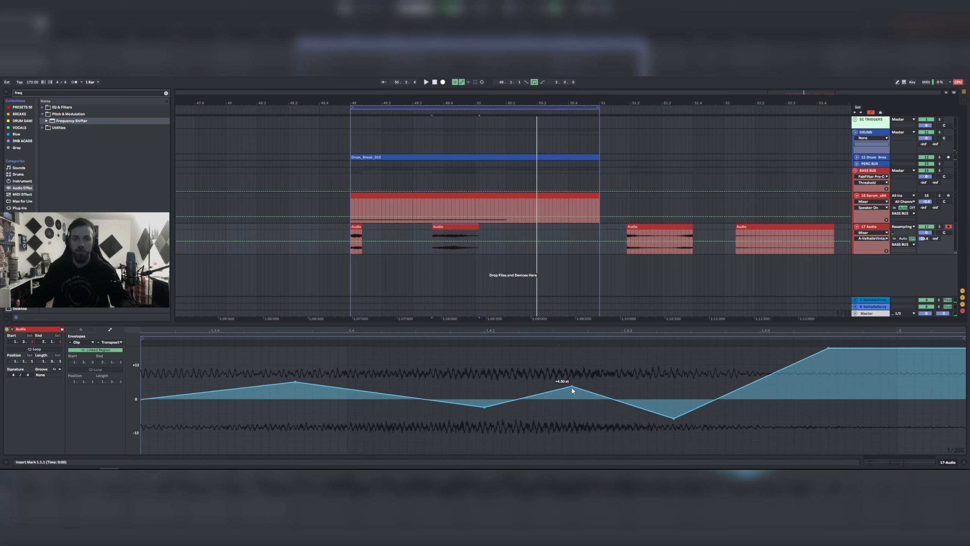
left_click(572, 388)
left_click(673, 418)
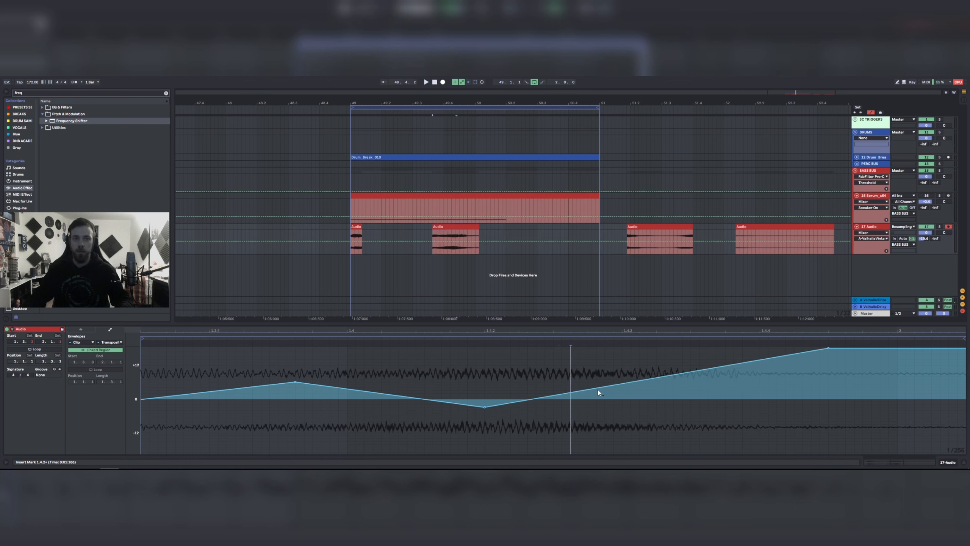
left_click_drag(473, 315, 473, 213)
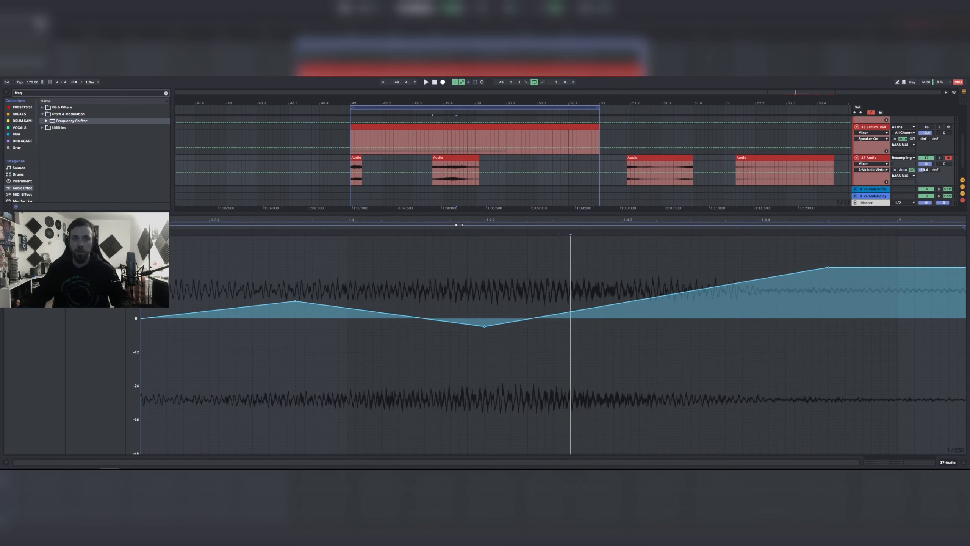
left_click(486, 329)
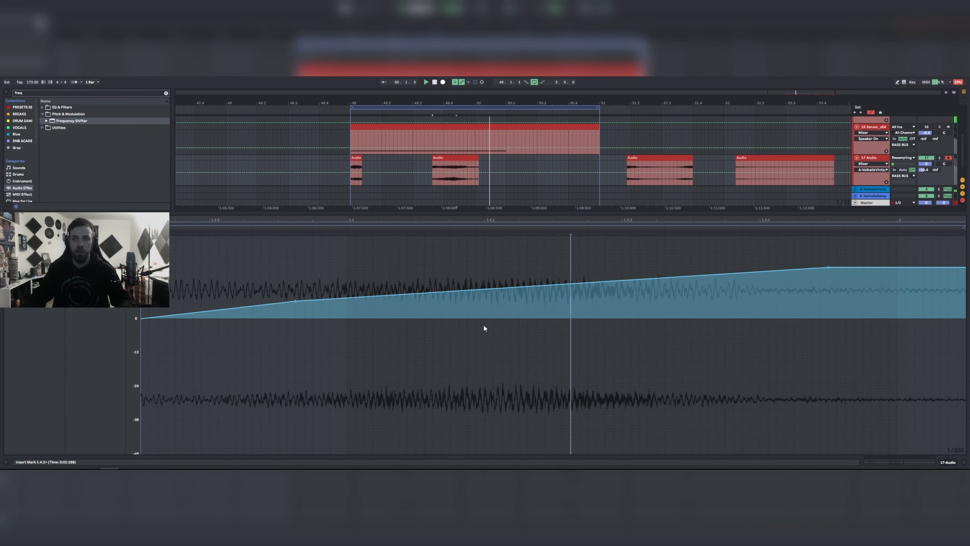
left_click_drag(828, 267, 838, 340)
key("space")
key("space")
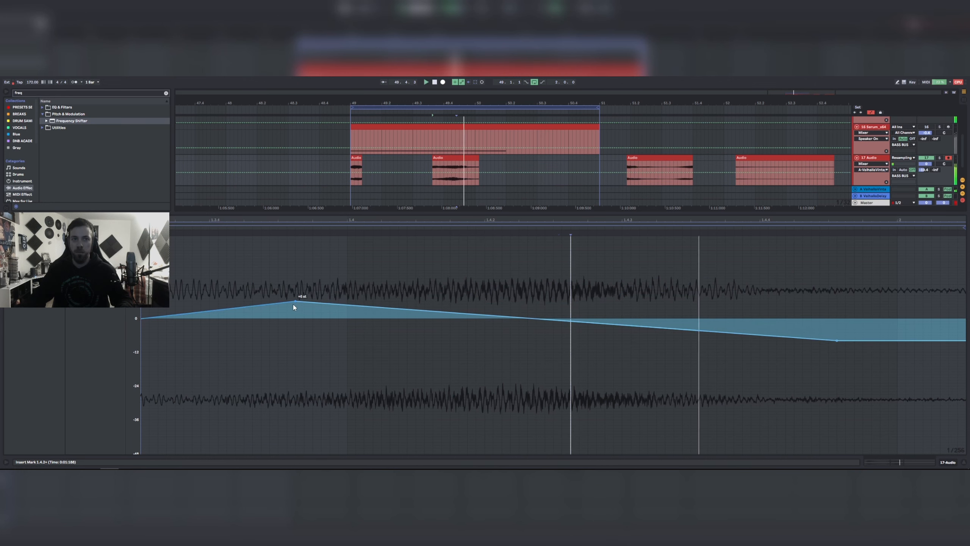
left_click_drag(295, 301, 296, 307)
Step: Place a shortened tail slice of the second swell at beat 49.2 and audition it with the drums
left_click_drag(476, 158, 397, 157)
key("space")
key("space")
left_click(339, 172)
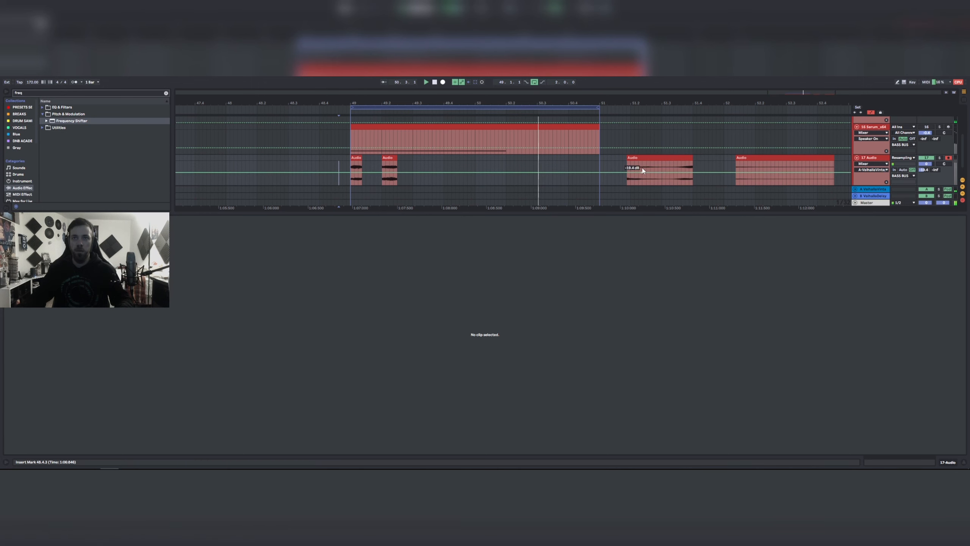
Step: Add slices of the parked audio just before bars 50 and 51, and show the sample settings of the slice before bar 50
left_click_drag(670, 166, 475, 157)
left_click(637, 158)
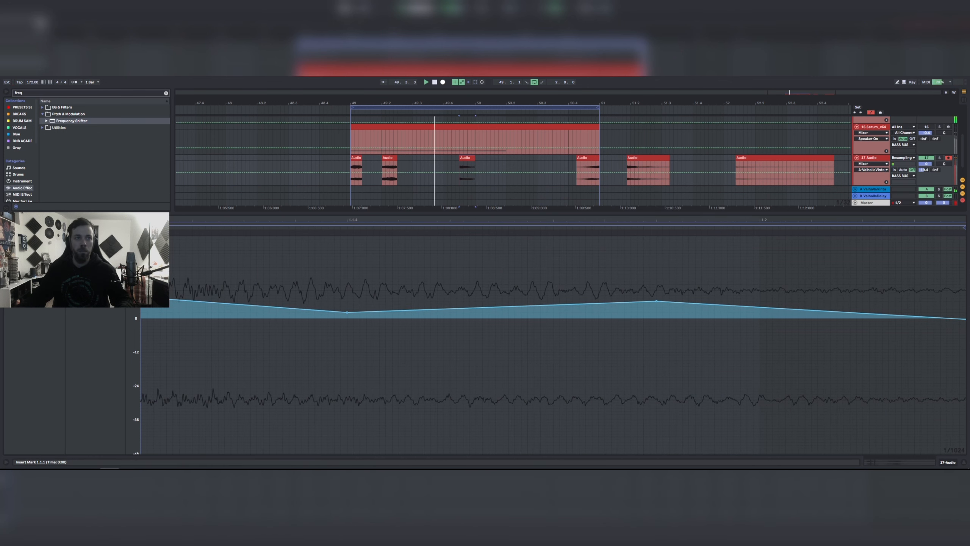
left_click(73, 219)
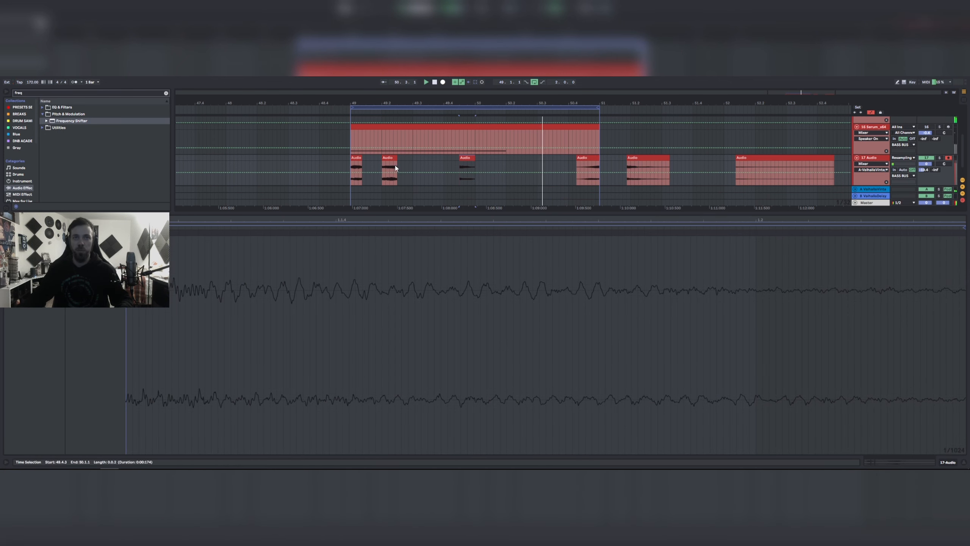
Step: Reverse the slice before bar 50, extend its start to expose the swell, and trim it to a short section
left_click(459, 161)
left_click_drag(449, 158, 424, 157)
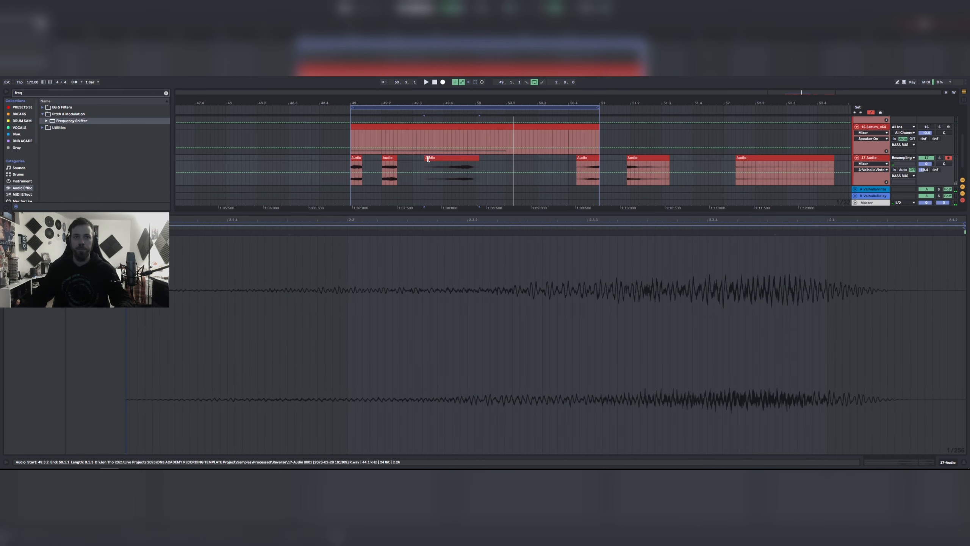
left_click_drag(428, 158, 475, 158)
key("space")
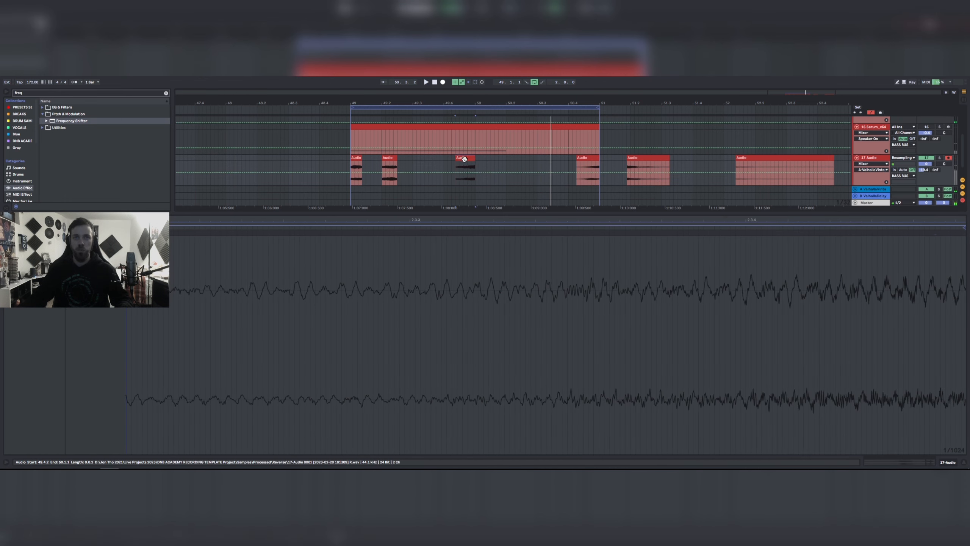
Step: Move the trimmed reversed slice onto beat 49.2 and extend the last clip before bar 51 back to beat 50.3
left_click_drag(466, 158, 391, 158)
left_click(322, 165)
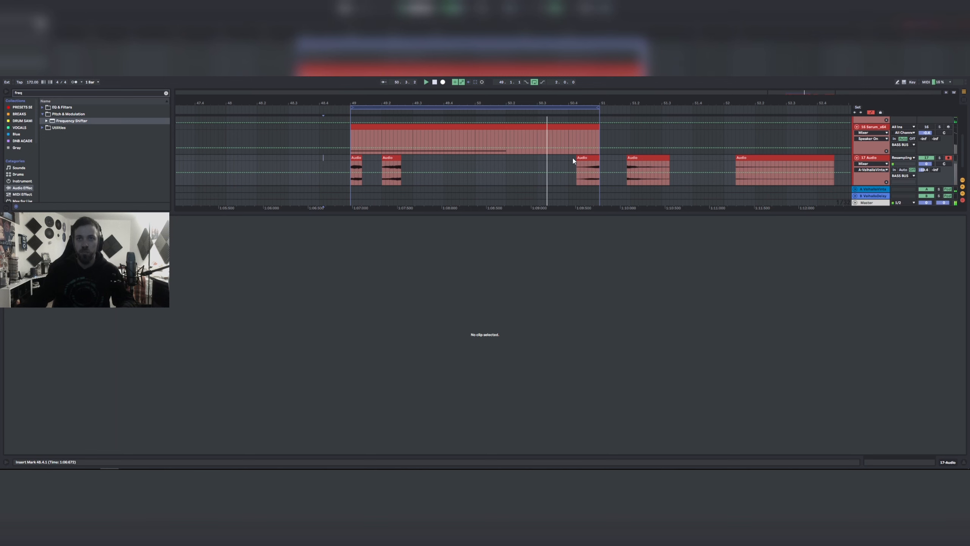
left_click_drag(577, 157, 600, 157)
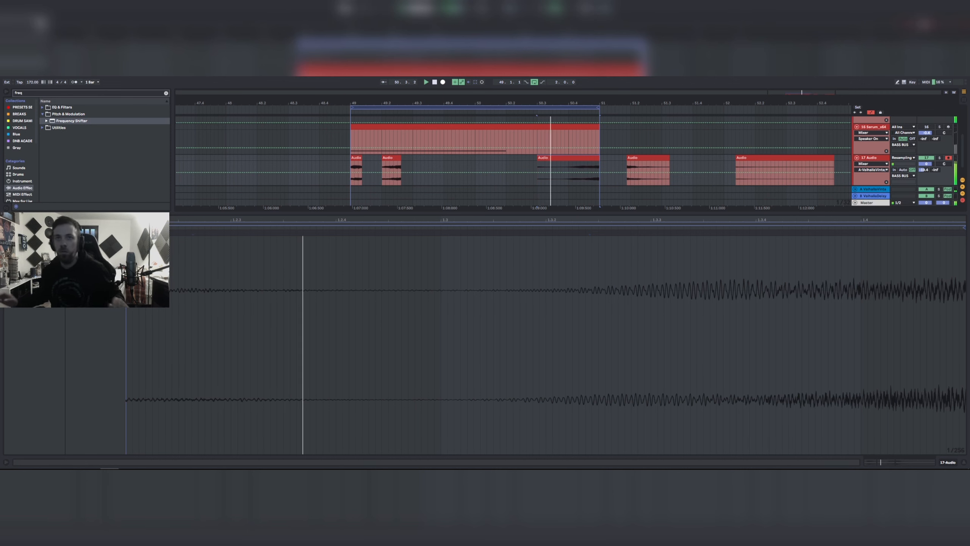
Step: Adjust the resampled track's volume and raise its ValhallaDelay send, and shrink the clip editor to reveal more of the arrangement
left_click_drag(935, 170, 935, 135)
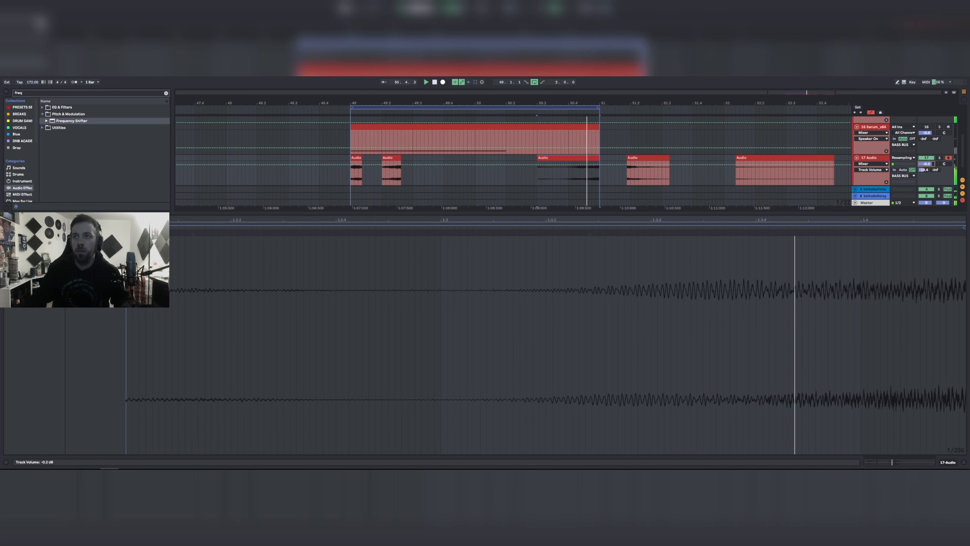
left_click_drag(930, 161, 930, 163)
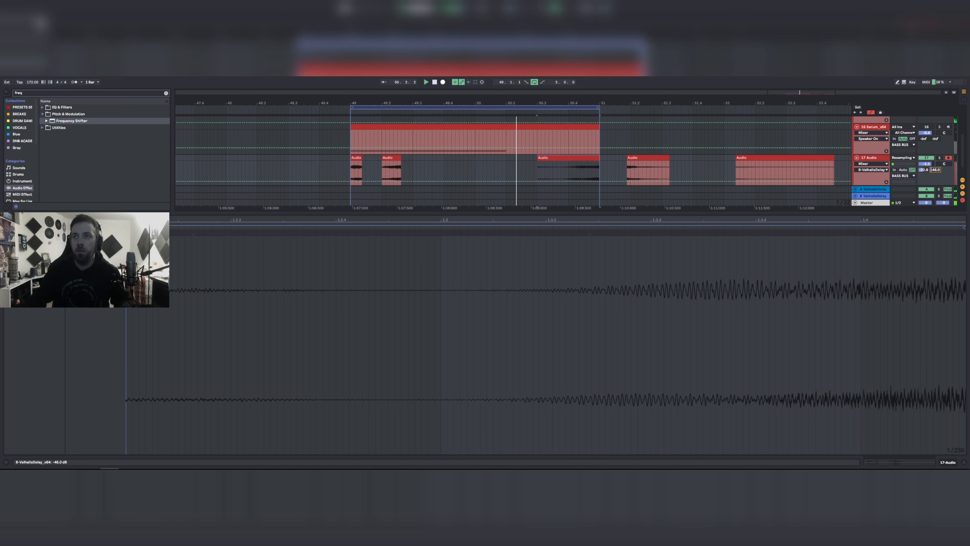
left_click(935, 169)
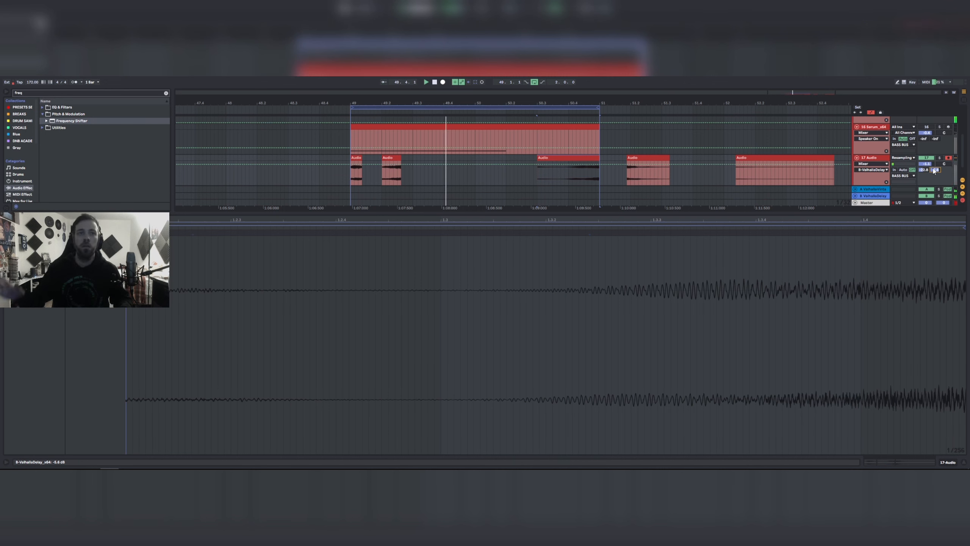
left_click_drag(934, 170, 935, 174)
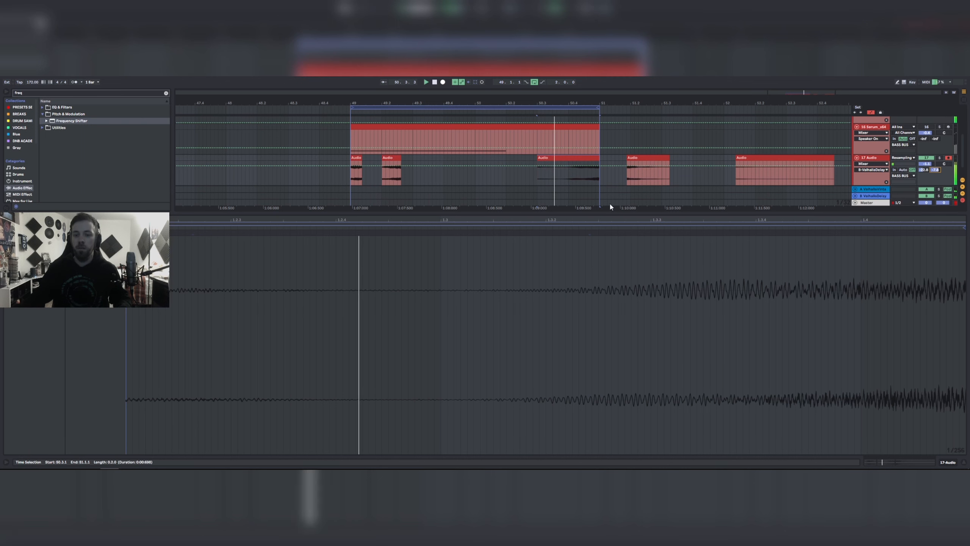
left_click_drag(451, 214, 451, 268)
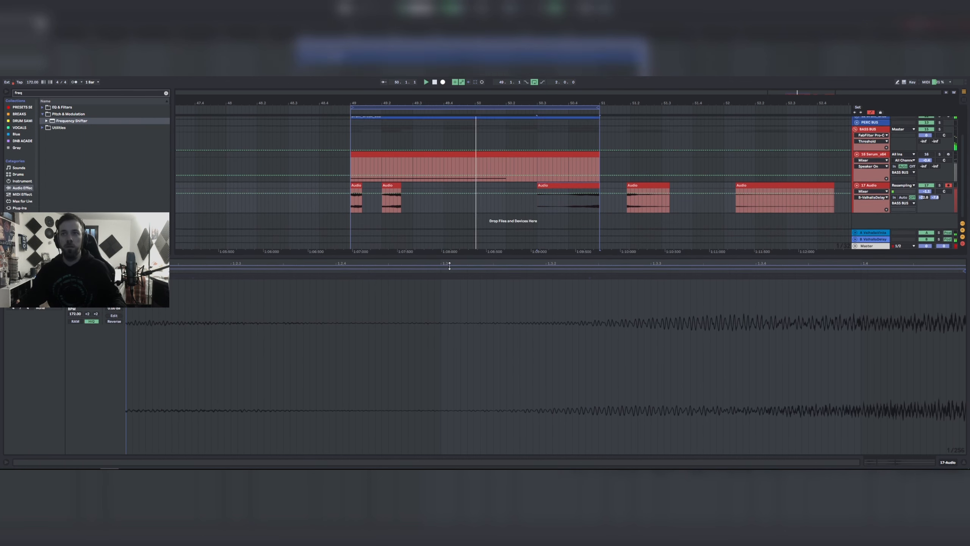